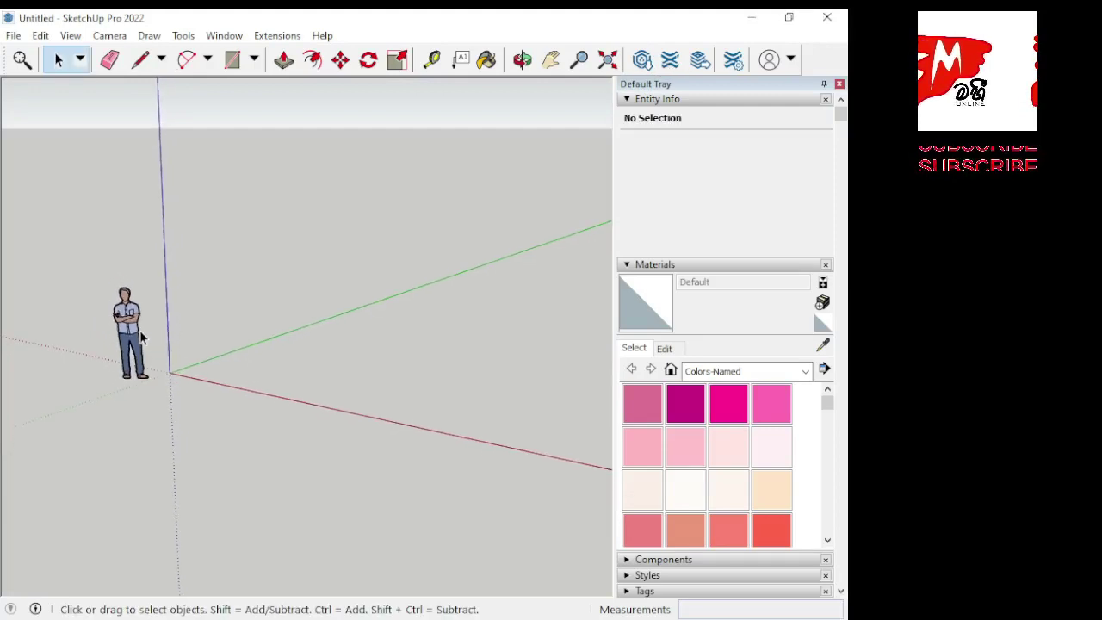
Step: Draw the first edges of the L outline along the red and green axes
mouse_move(394, 383)
middle_down()
mouse_move(361, 504)
mouse_move(462, 499)
mouse_move(491, 484)
mouse_move(245, 395)
middle_up()
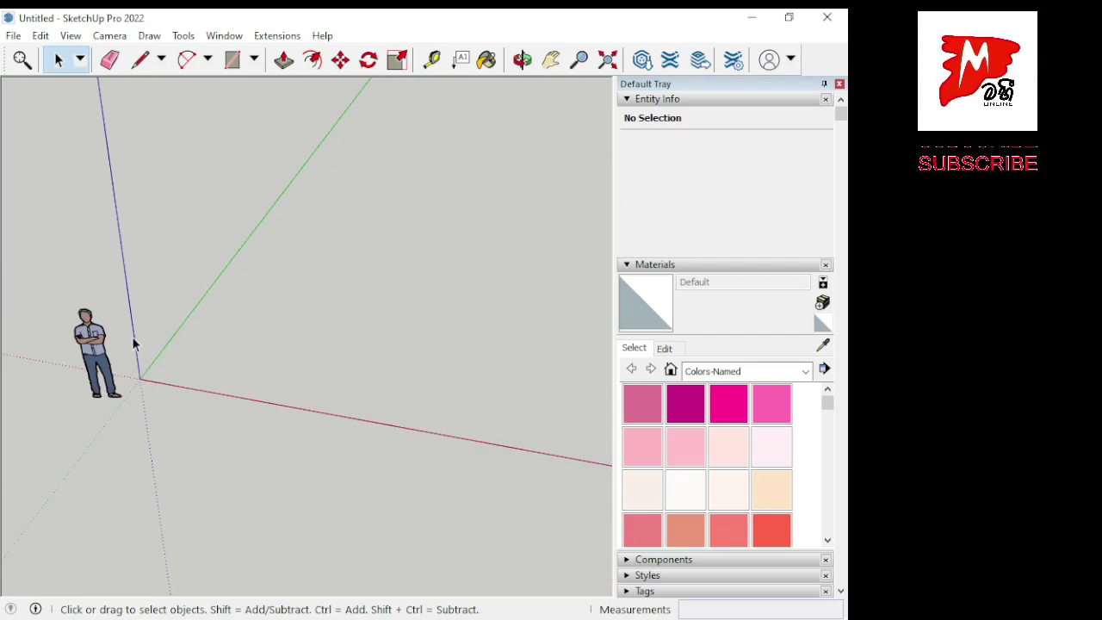
mouse_move(195, 494)
middle_down()
mouse_move(138, 373)
mouse_move(167, 448)
mouse_move(264, 469)
mouse_move(210, 458)
mouse_move(189, 422)
middle_up()
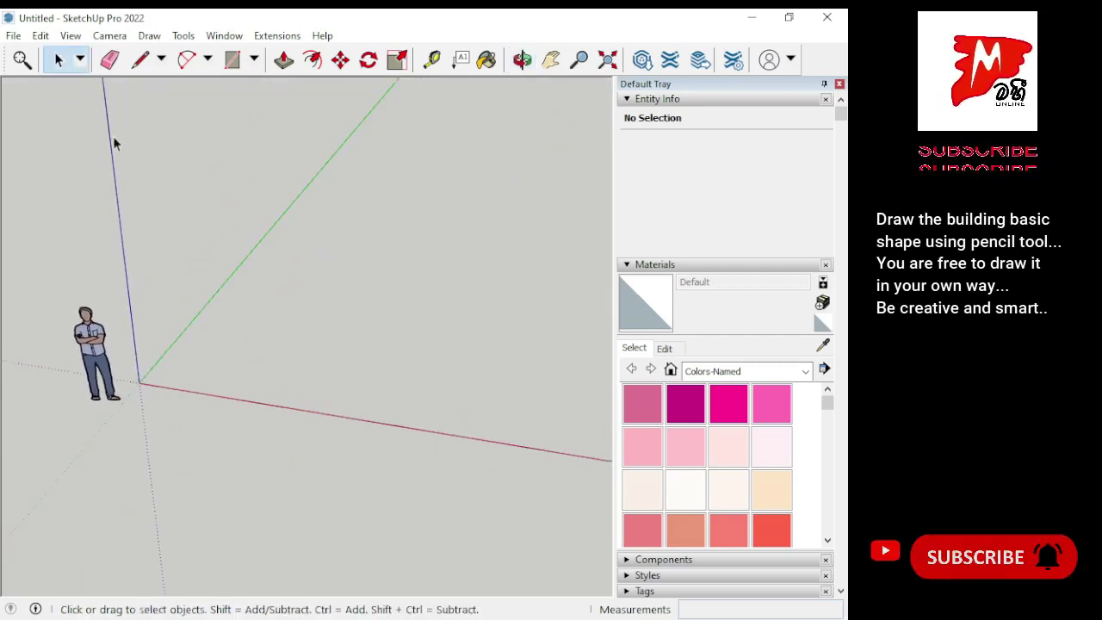
click(140, 58)
click(214, 353)
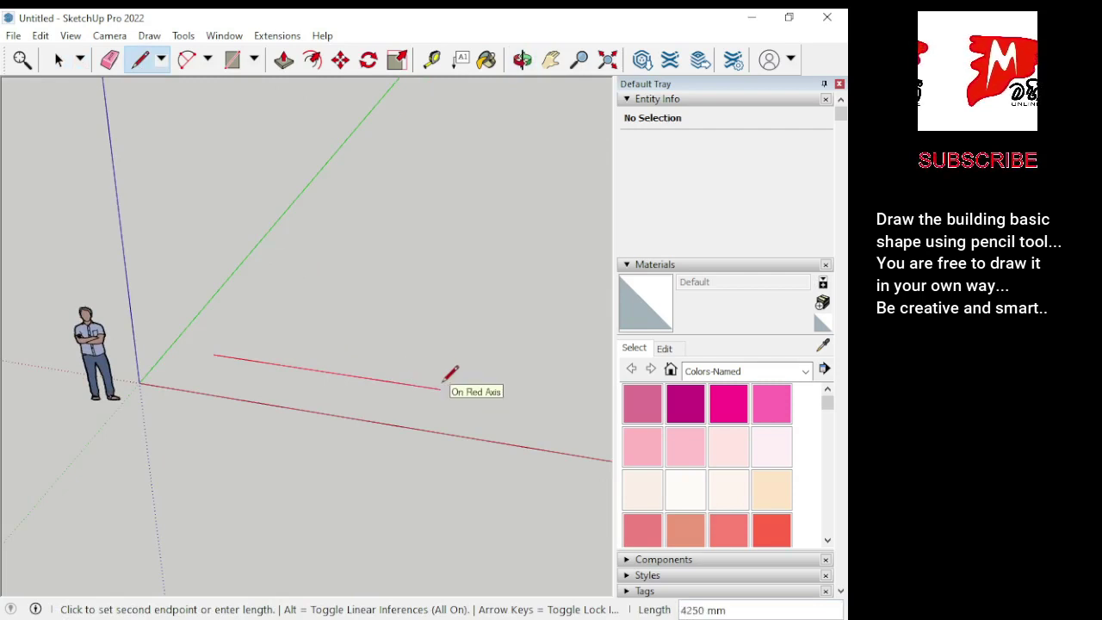
click(439, 388)
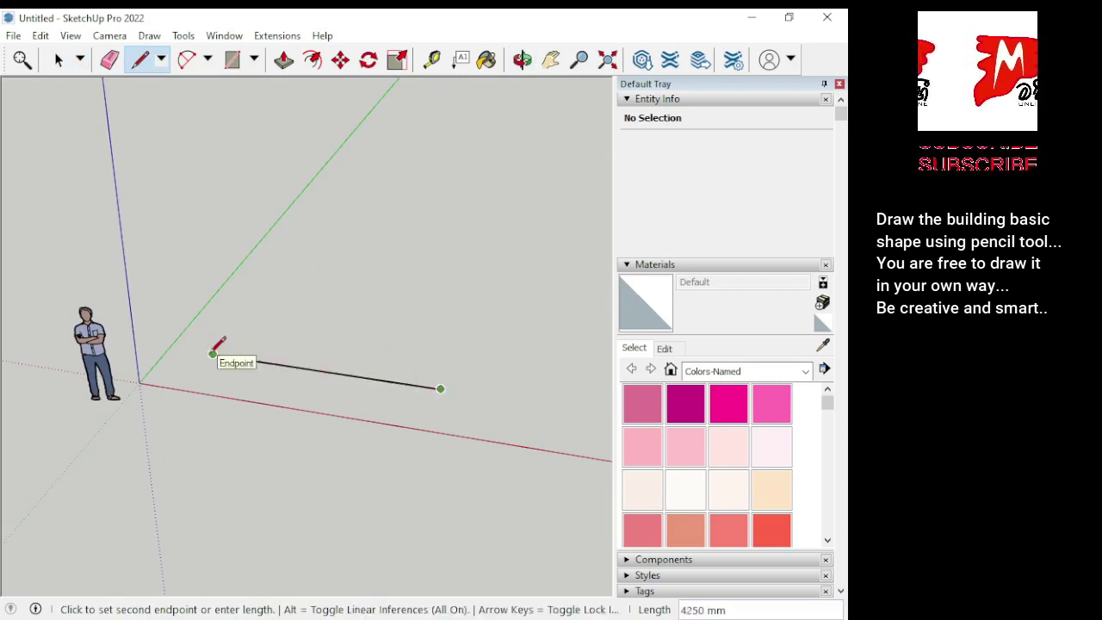
key(Escape)
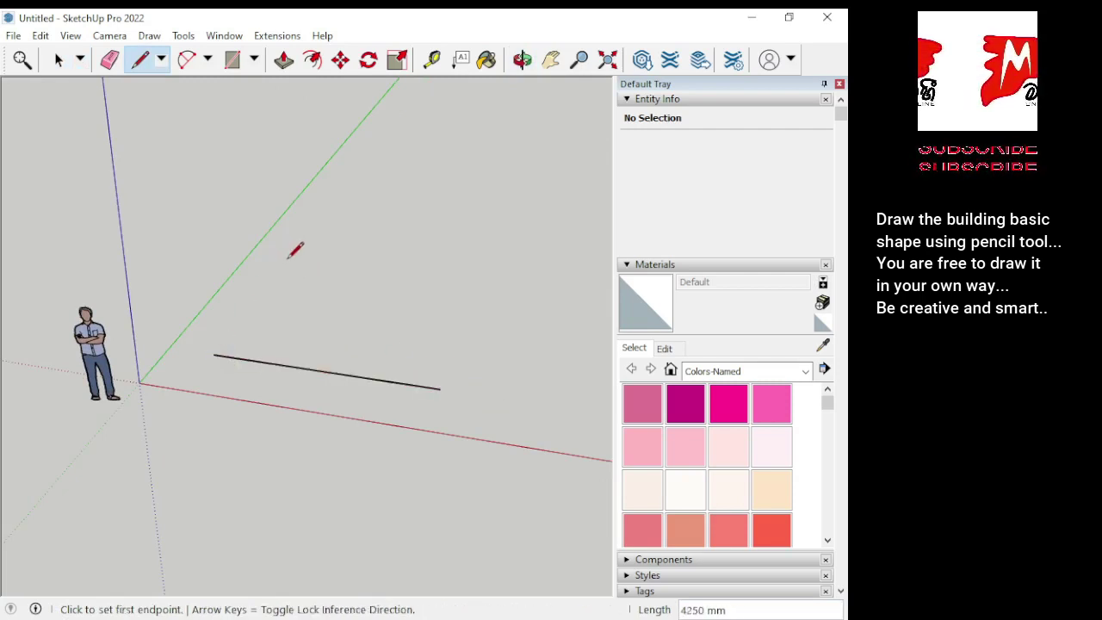
click(215, 345)
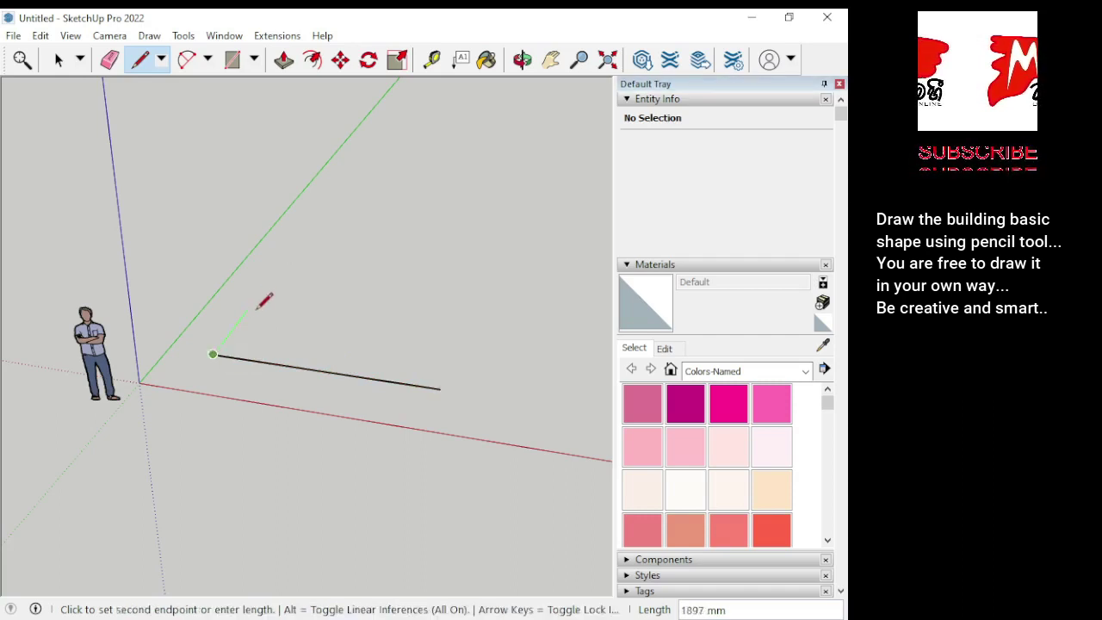
click(292, 248)
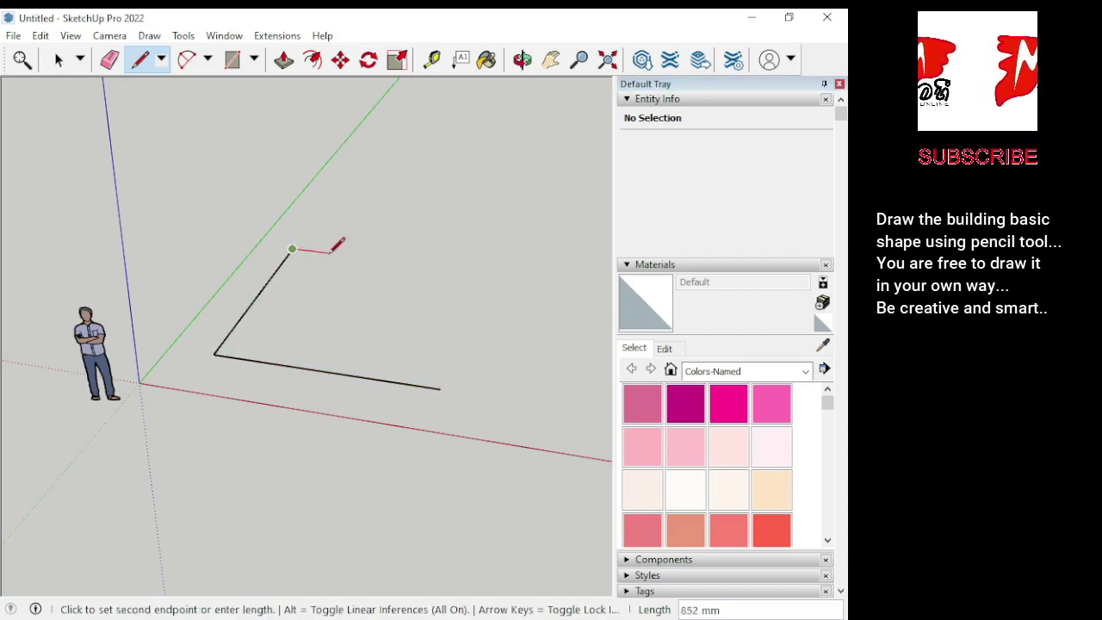
click(394, 260)
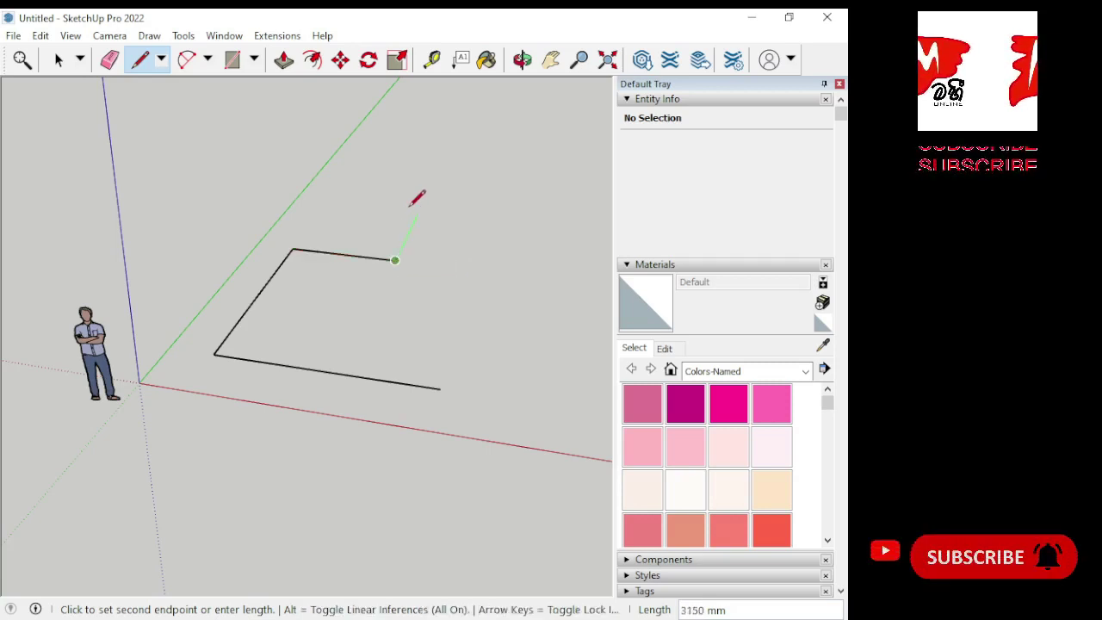
Step: Draw the remaining edges back to the start, closing the L-shaped outline into a face
click(435, 181)
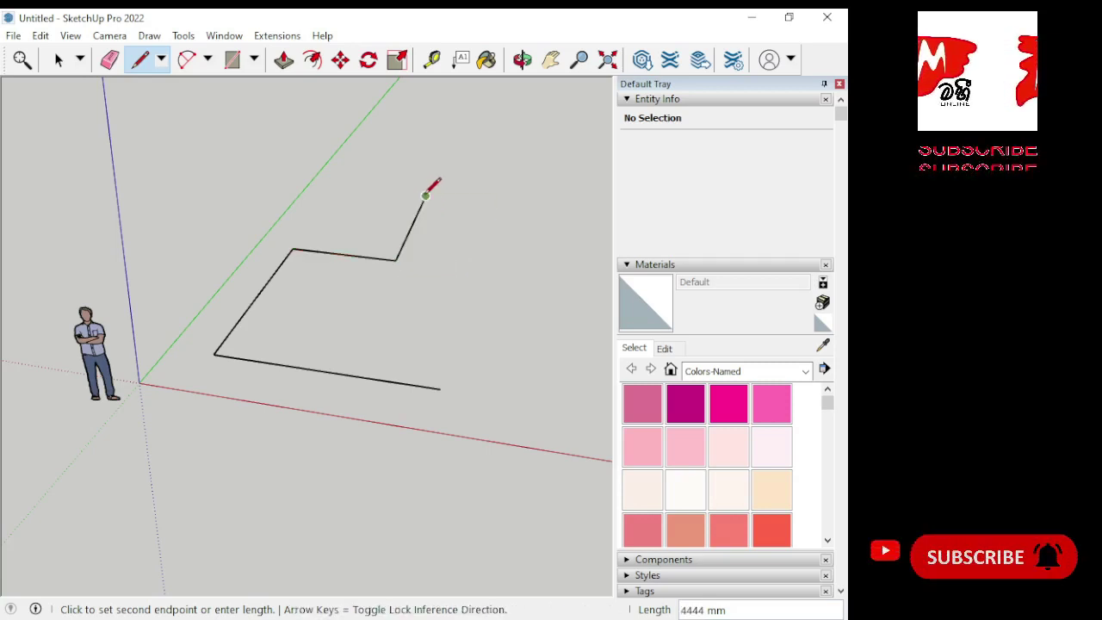
mouse_move(404, 202)
middle_down()
mouse_move(320, 228)
mouse_move(387, 220)
middle_up()
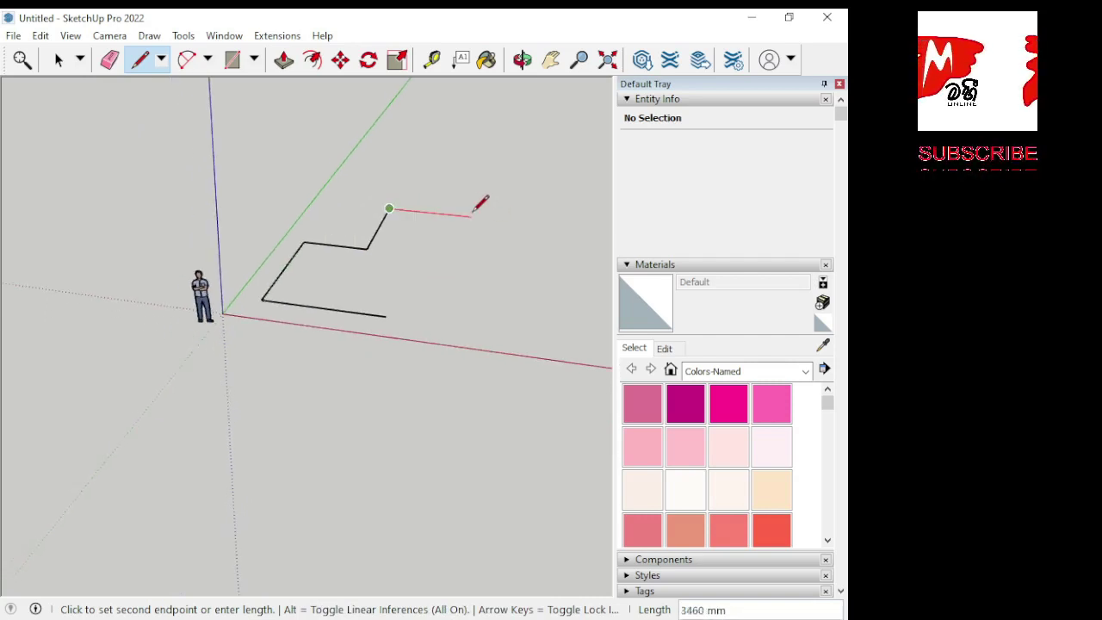
scroll(494, 217, up, 2)
scroll(492, 219, up, 1)
scroll(486, 222, up, 1)
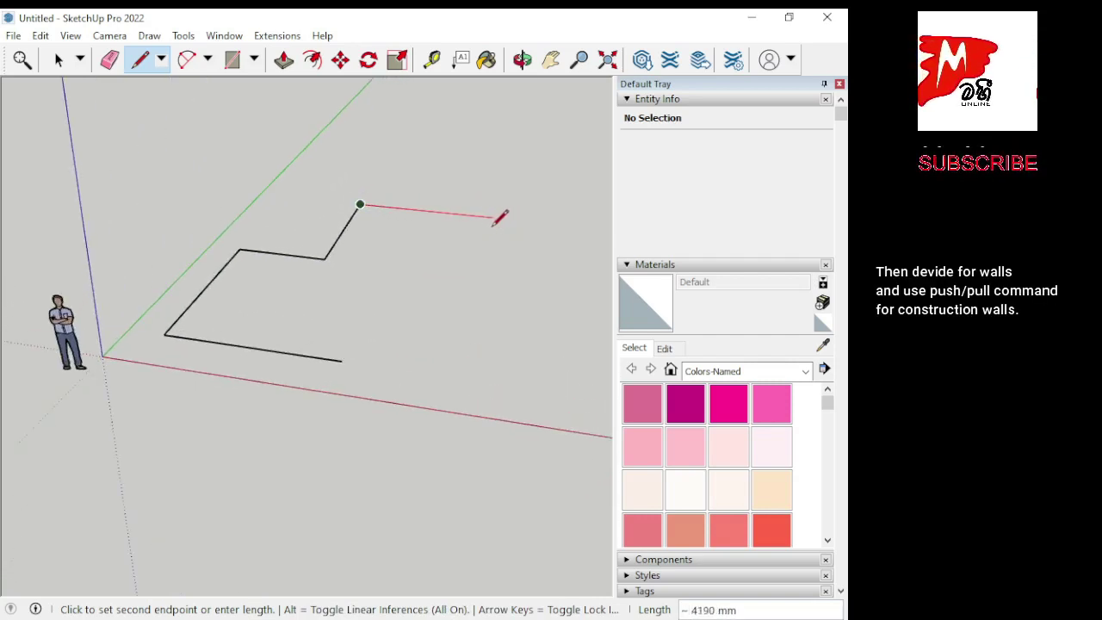
click(485, 216)
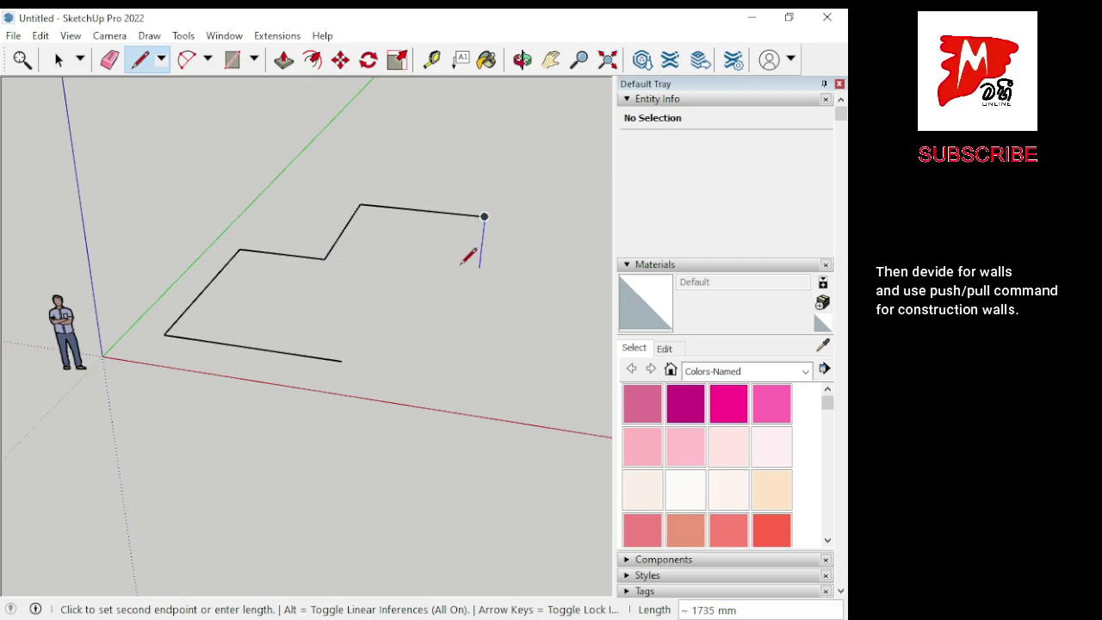
scroll(471, 249, up, 1)
scroll(203, 239, down, 2)
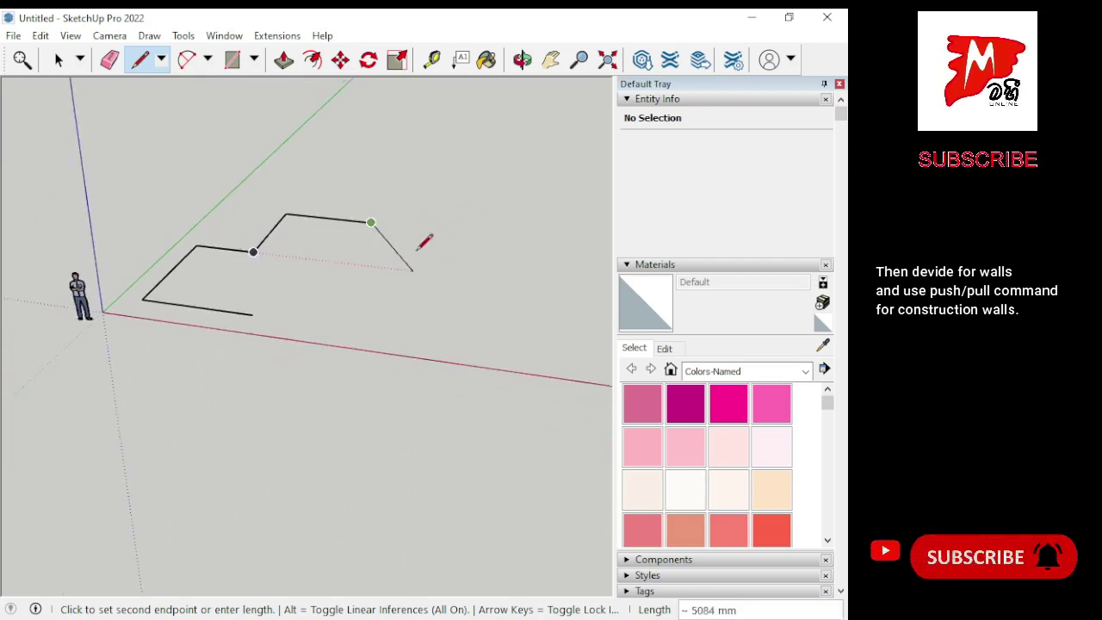
click(313, 322)
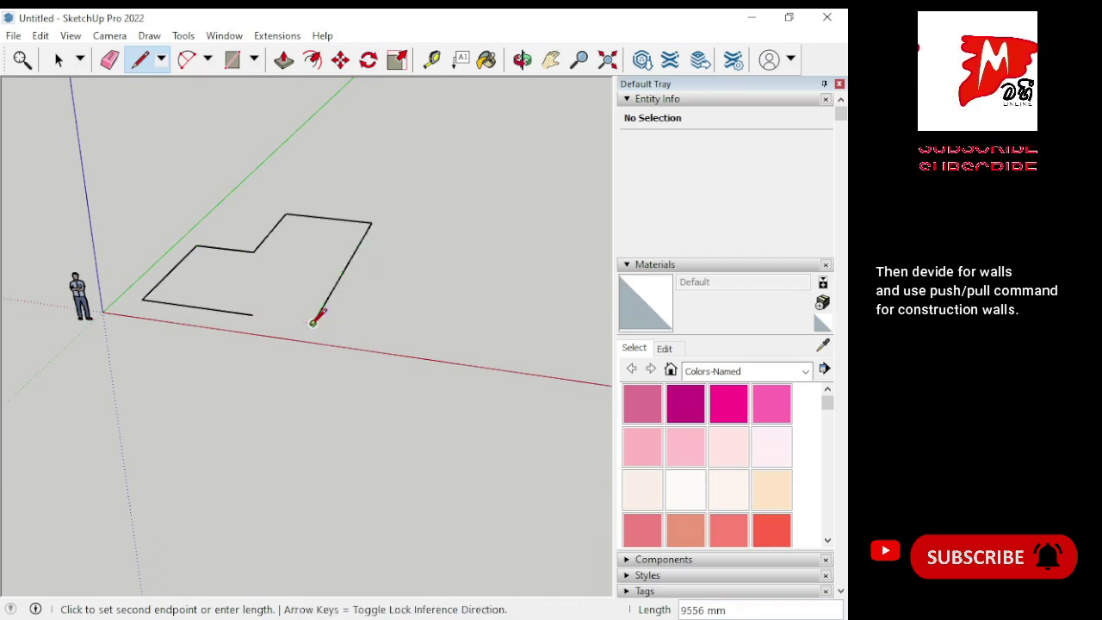
click(253, 314)
scroll(454, 286, down, 2)
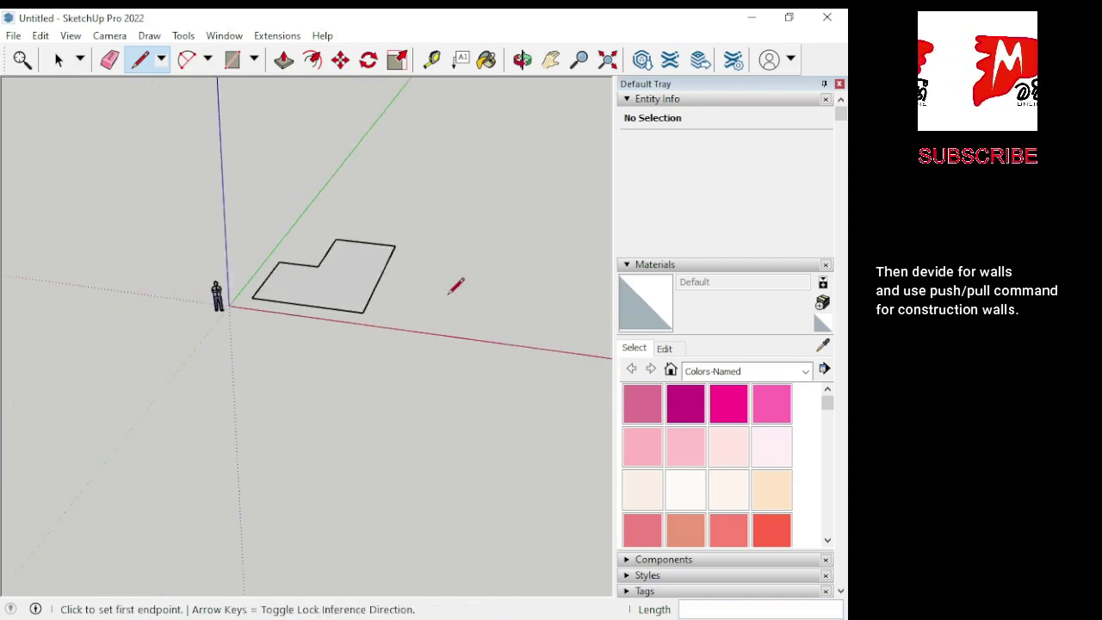
mouse_move(328, 335)
middle_down()
mouse_move(451, 176)
mouse_move(387, 367)
mouse_move(295, 401)
mouse_move(233, 381)
mouse_move(250, 317)
middle_up()
key(l)
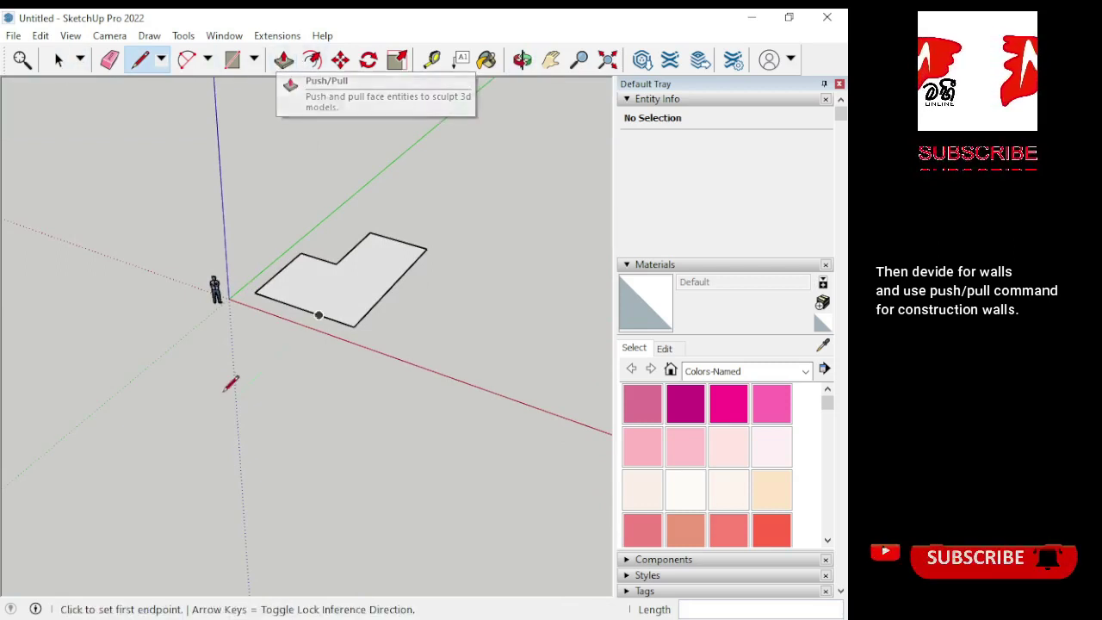
scroll(229, 381, down, 2)
scroll(275, 272, up, 1)
scroll(293, 297, up, 1)
scroll(288, 275, up, 2)
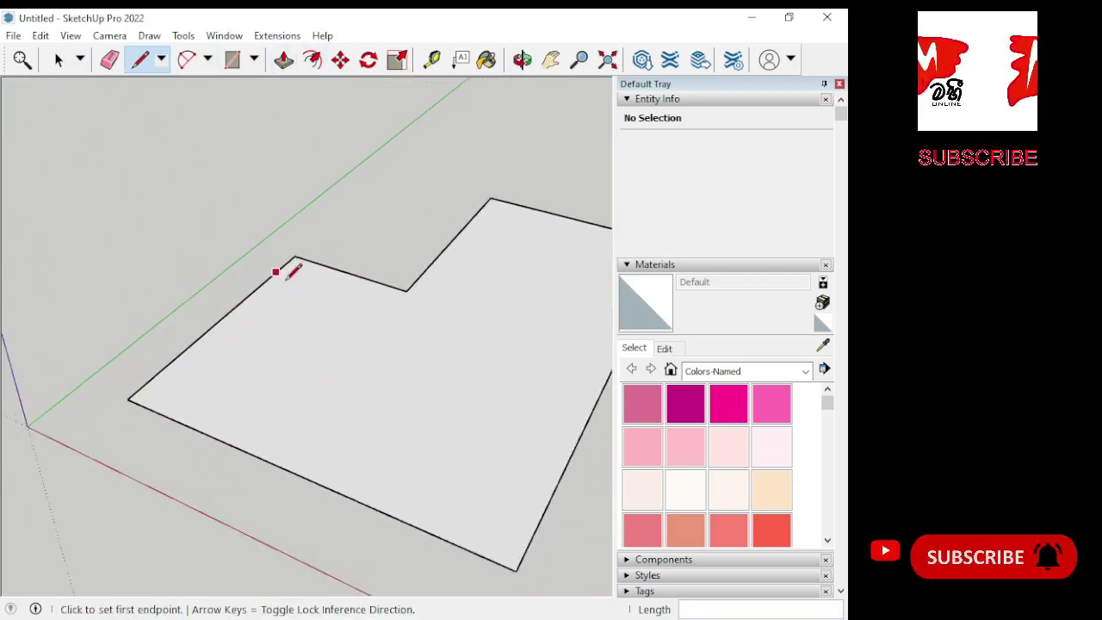
scroll(285, 269, up, 1)
scroll(177, 355, down, 1)
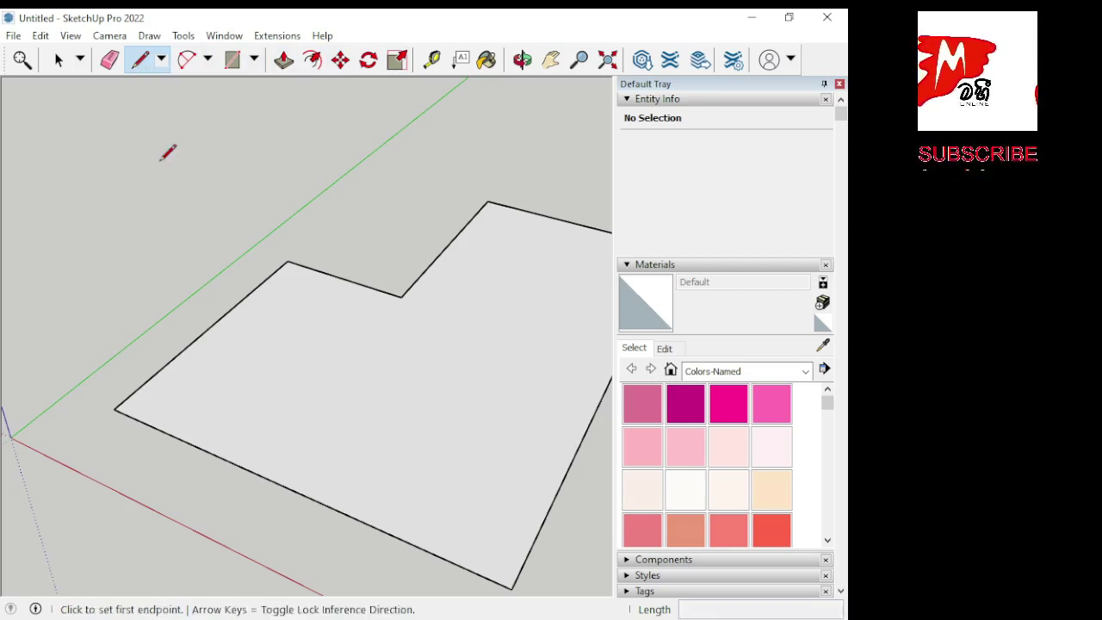
scroll(172, 355, up, 2)
scroll(163, 386, up, 1)
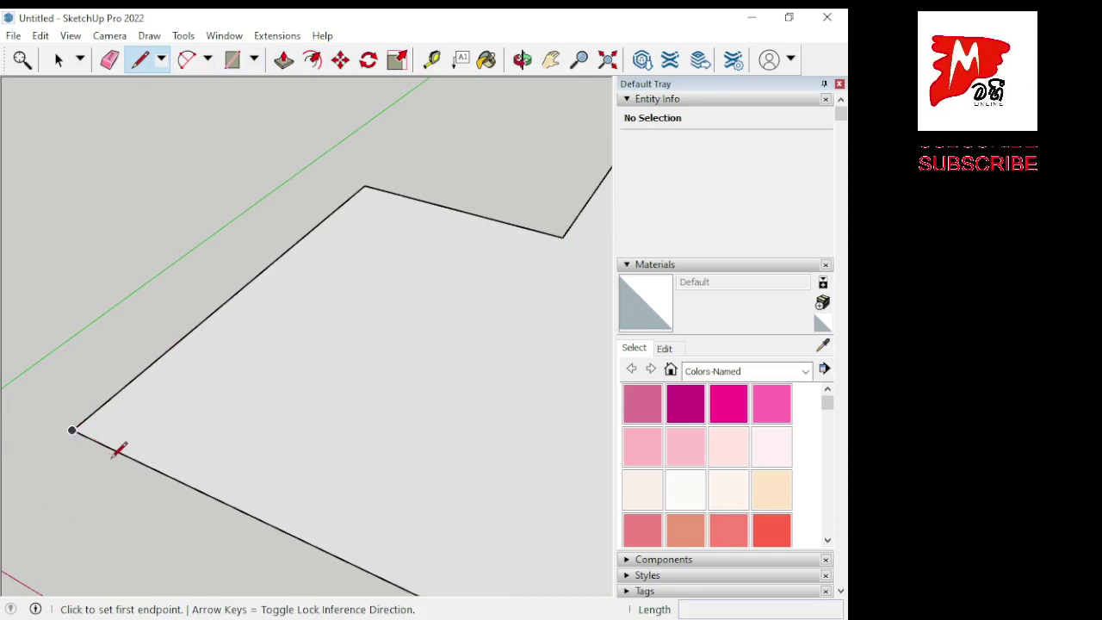
Step: Draw a 225 mm line from the floor's left corner, then a parallel inner line to the next corner
click(72, 429)
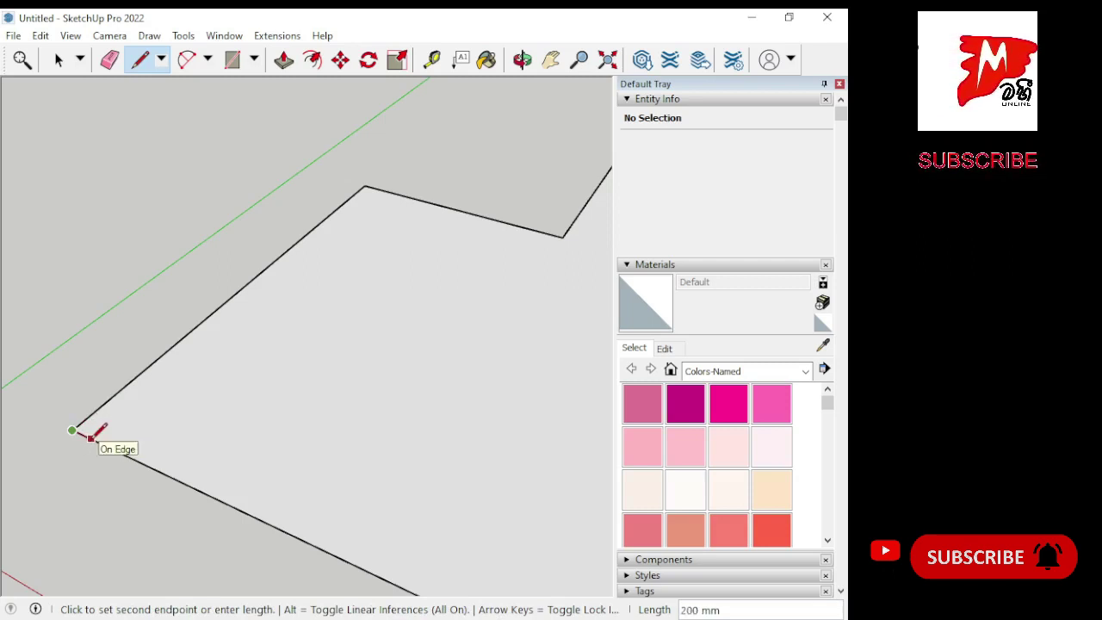
text(225)
key(Return)
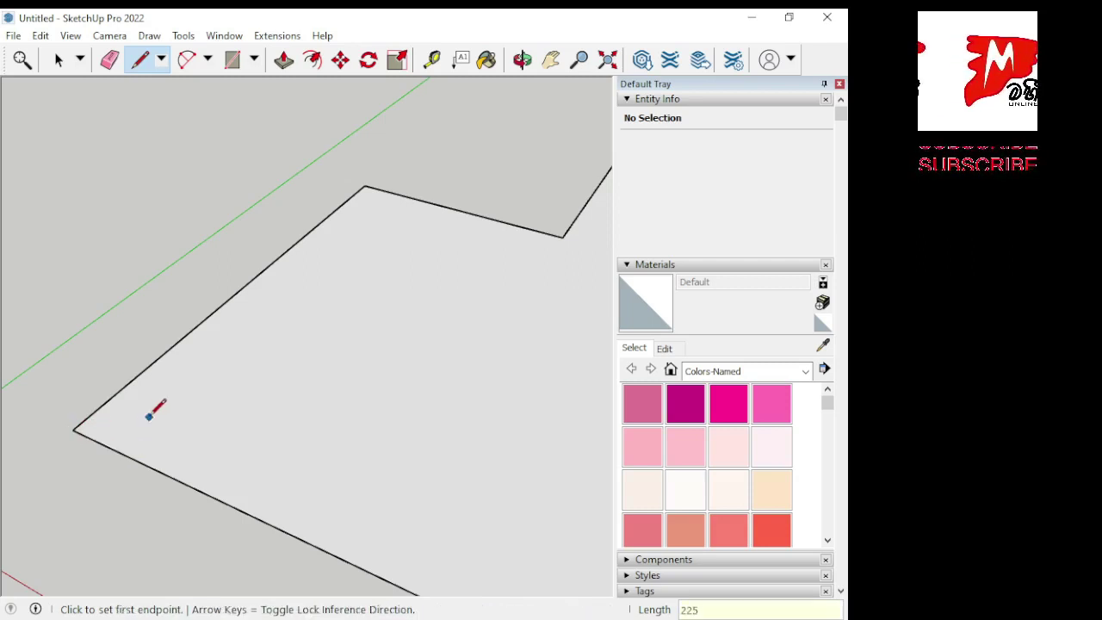
click(93, 439)
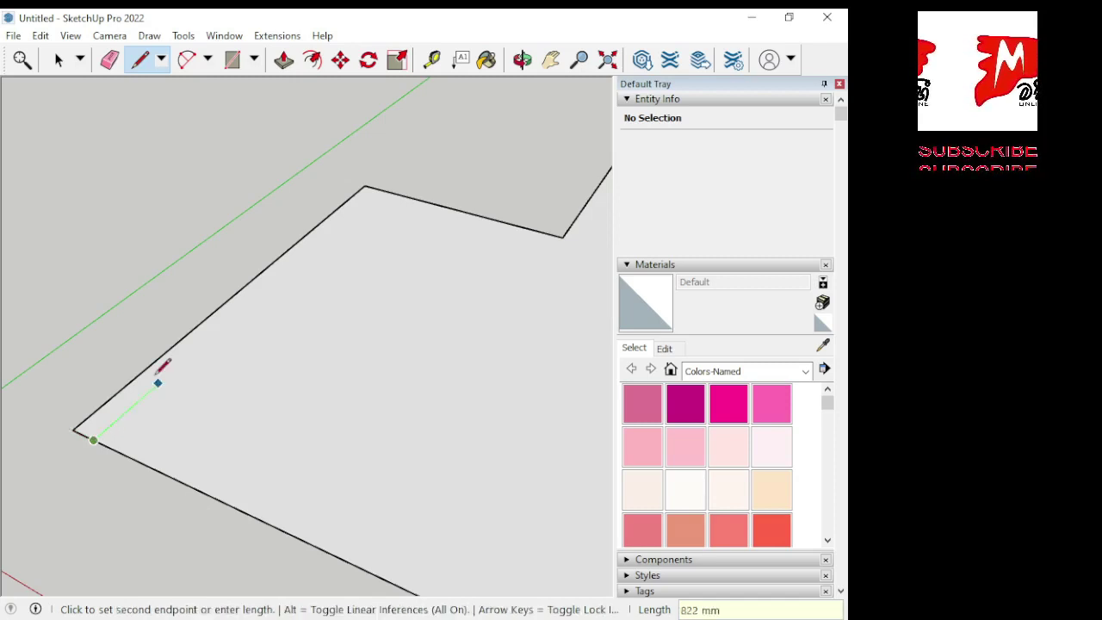
click(381, 188)
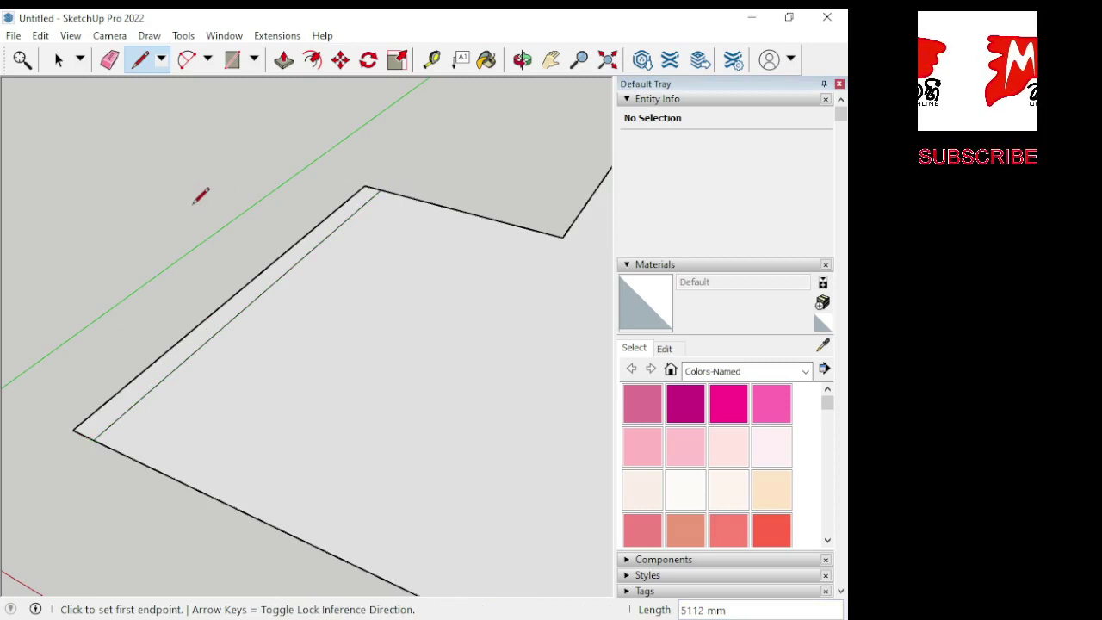
scroll(118, 219, down, 2)
scroll(391, 215, down, 1)
scroll(381, 206, up, 2)
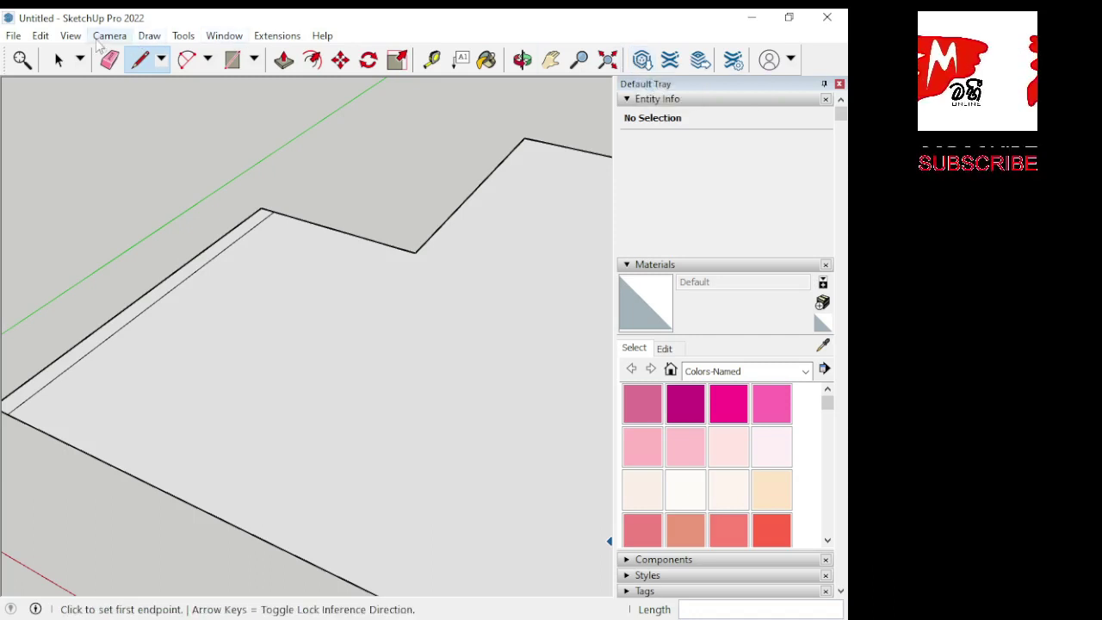
Step: Choose Tools > Offset and select the L-shaped floor face
click(38, 37)
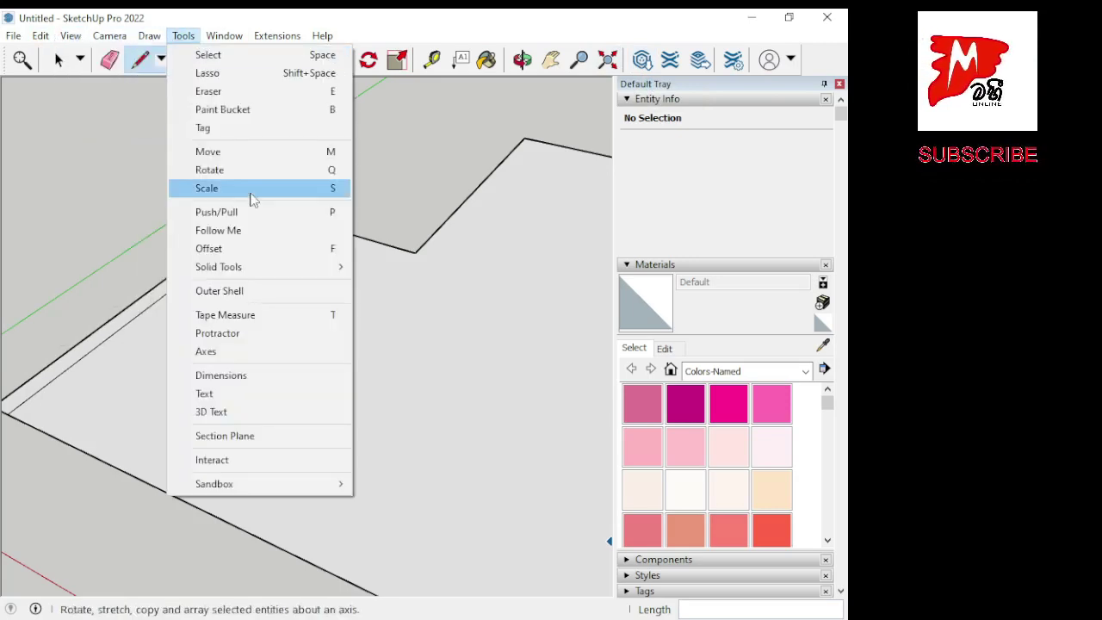
click(256, 249)
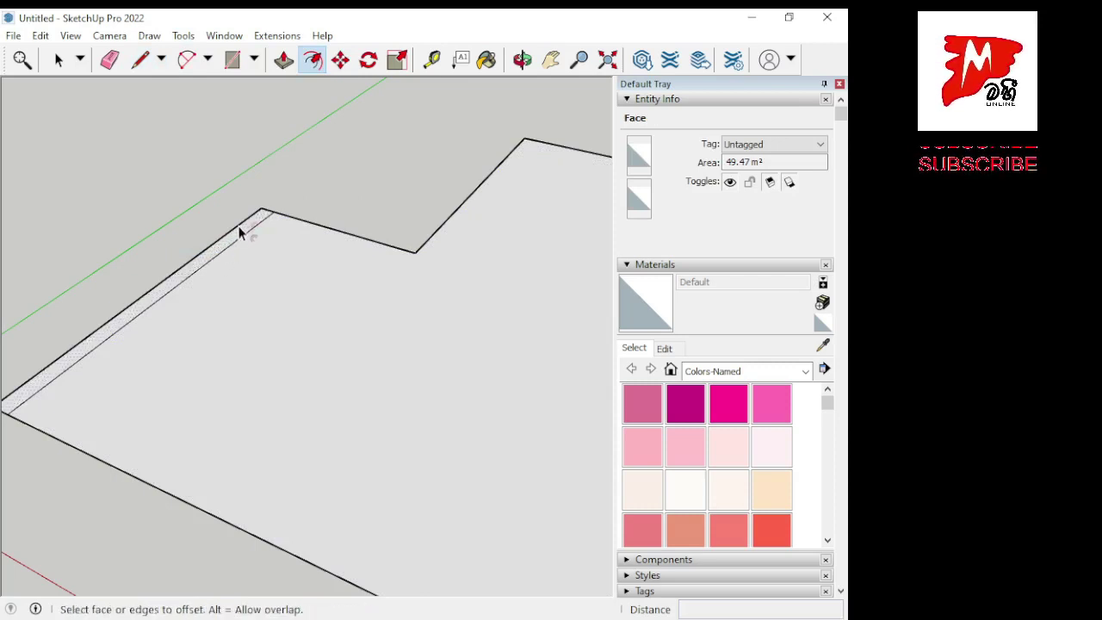
click(300, 190)
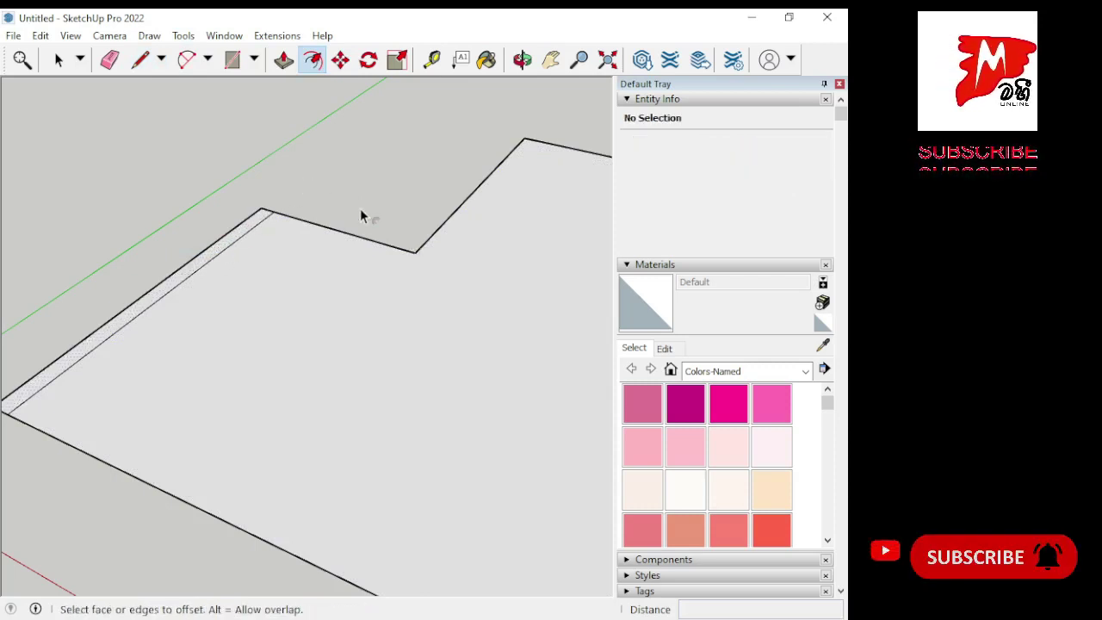
scroll(227, 248, up, 2)
scroll(226, 248, up, 2)
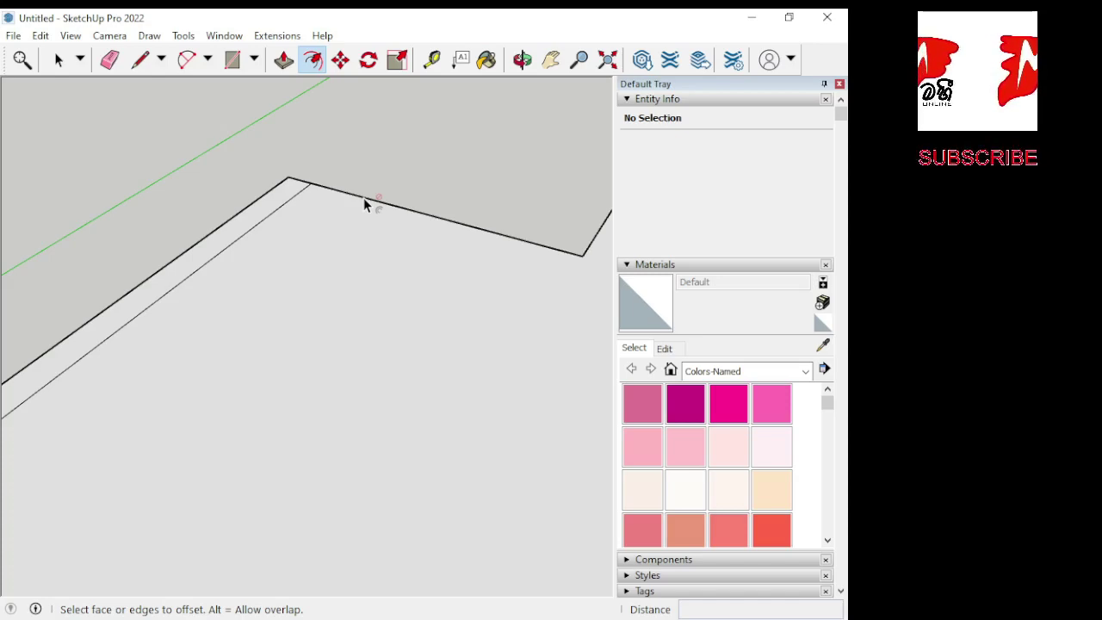
scroll(363, 197, down, 1)
scroll(363, 197, down, 2)
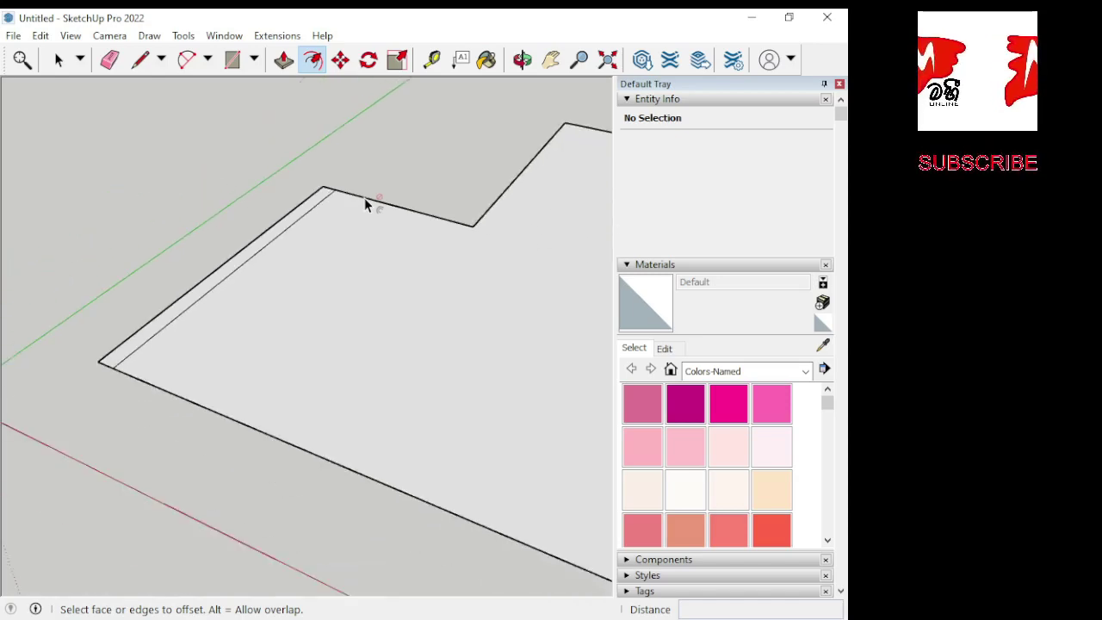
click(379, 207)
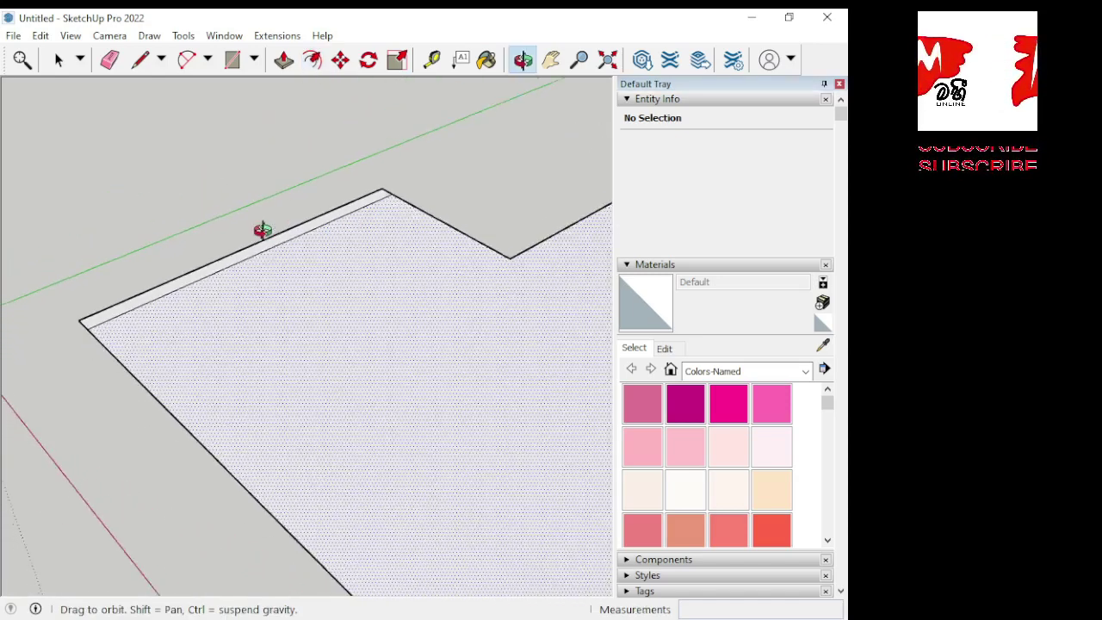
mouse_move(381, 207)
middle_down()
mouse_move(4, 230)
mouse_move(320, 381)
mouse_move(130, 352)
middle_up()
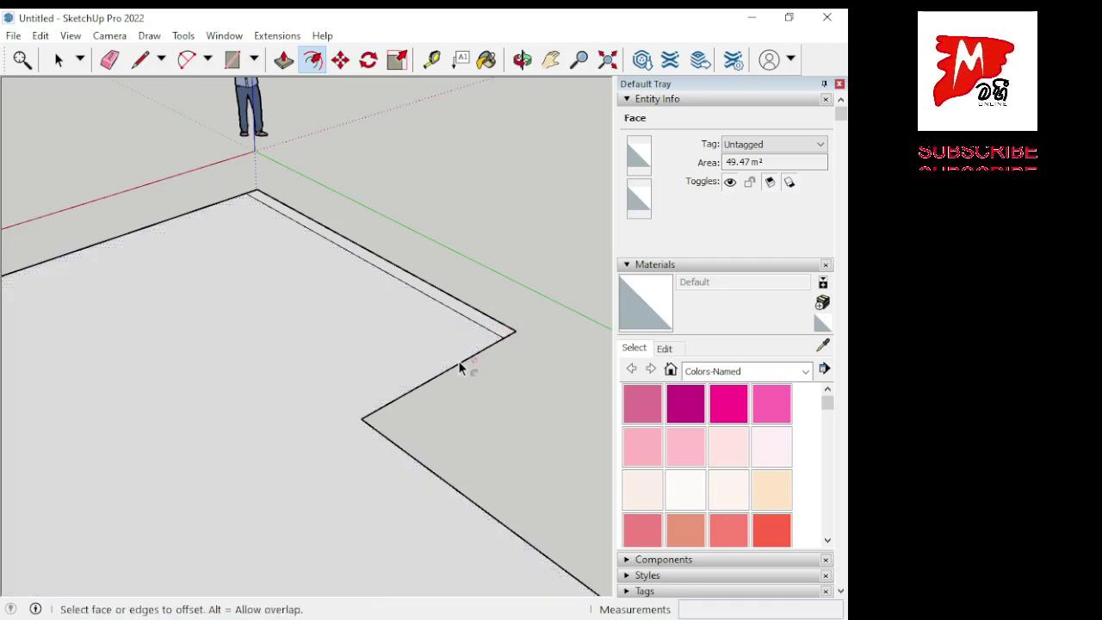
Step: Draw a short 225 mm line across the wall at the outer corner and its inner line to the floor edge
click(139, 59)
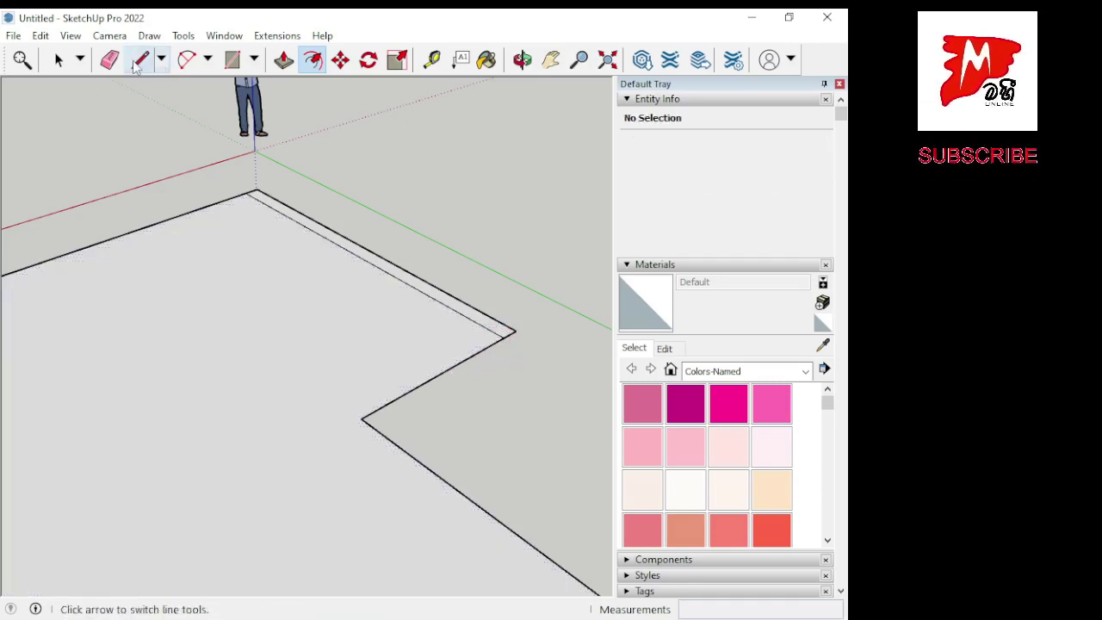
scroll(450, 310, up, 2)
click(524, 341)
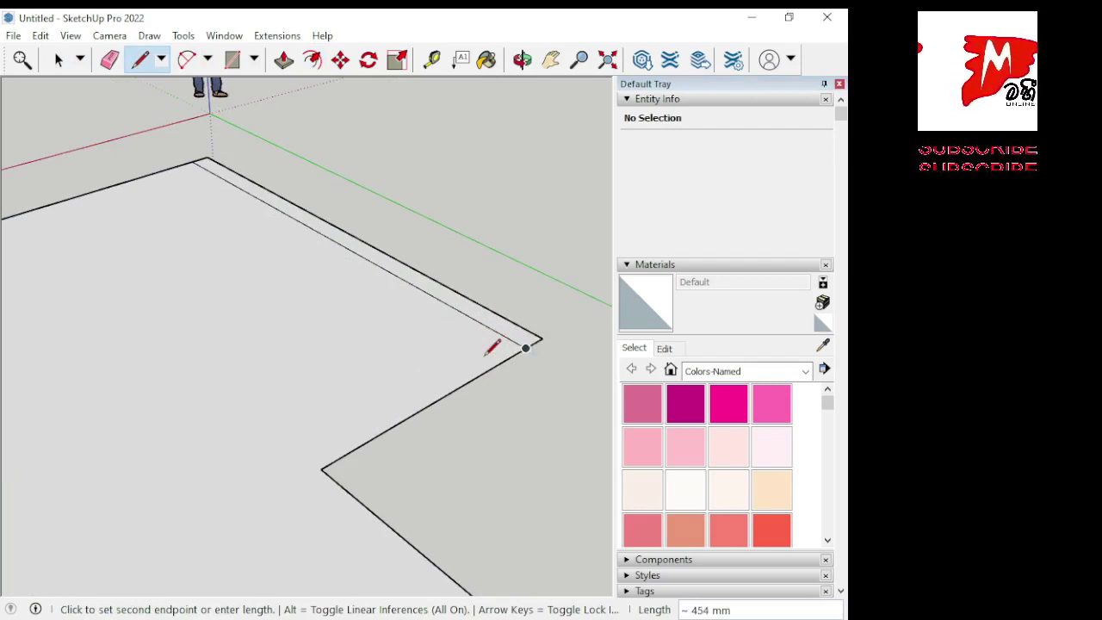
click(504, 335)
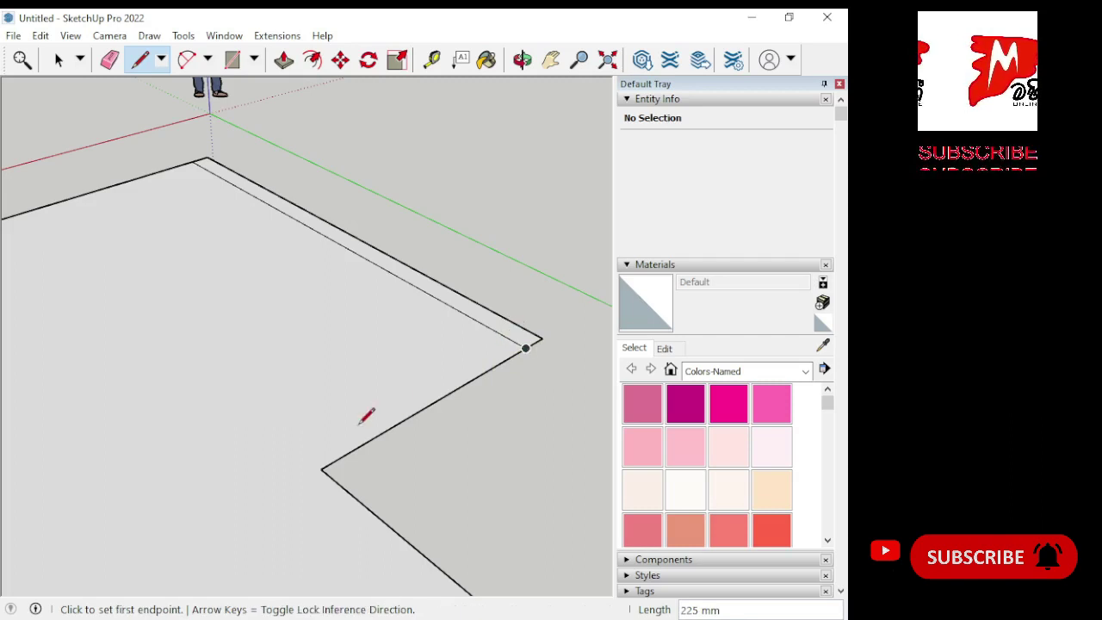
click(504, 335)
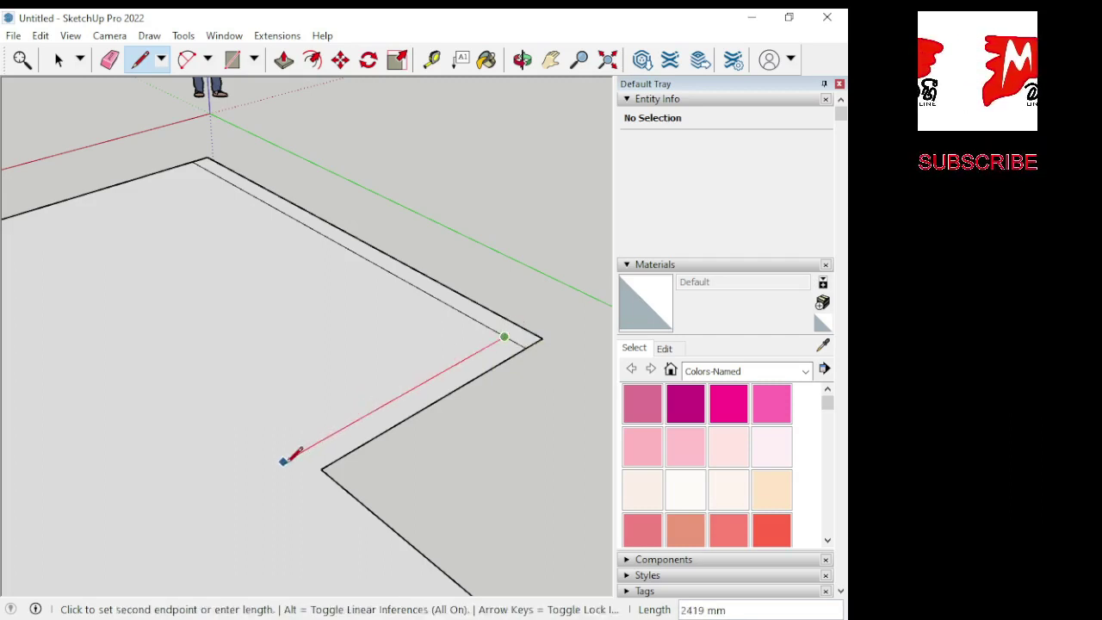
scroll(301, 447, down, 2)
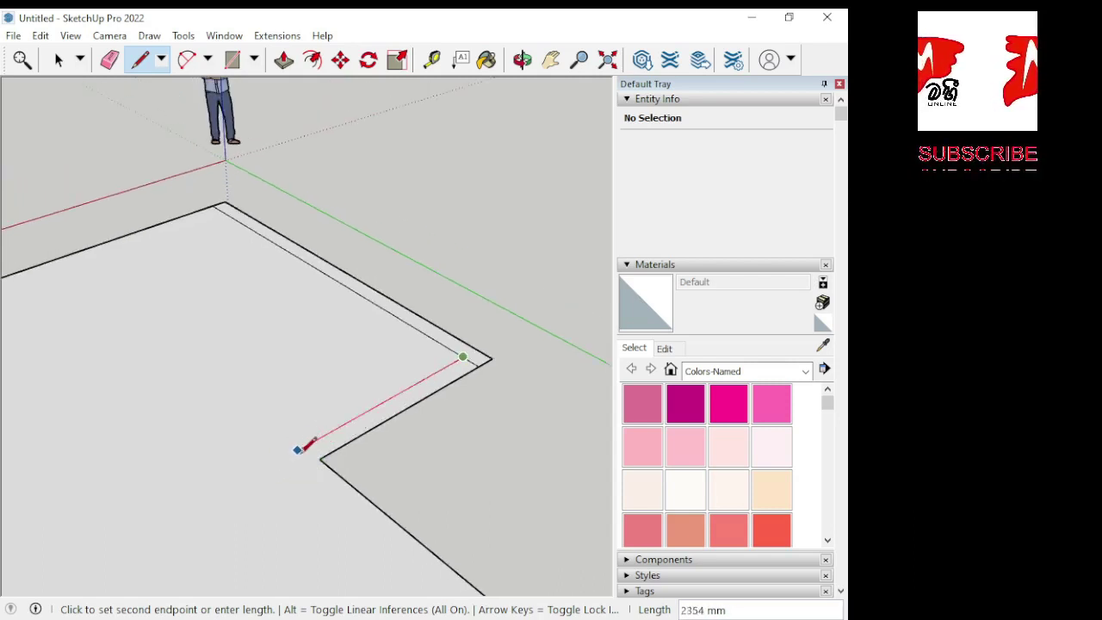
scroll(299, 449, down, 2)
scroll(298, 449, down, 2)
scroll(298, 448, down, 2)
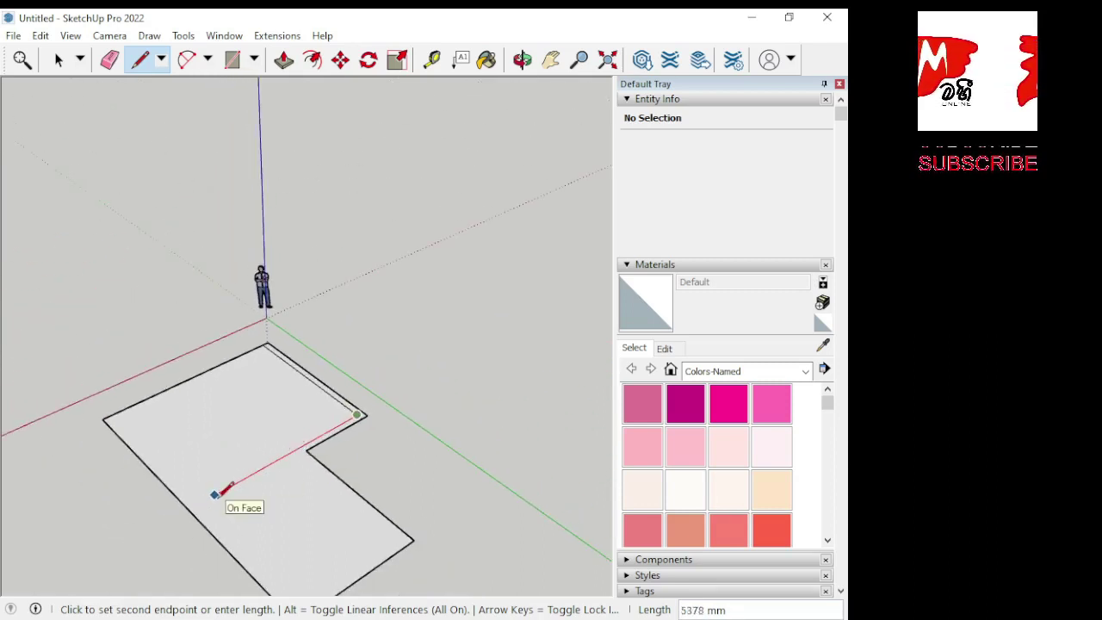
click(188, 510)
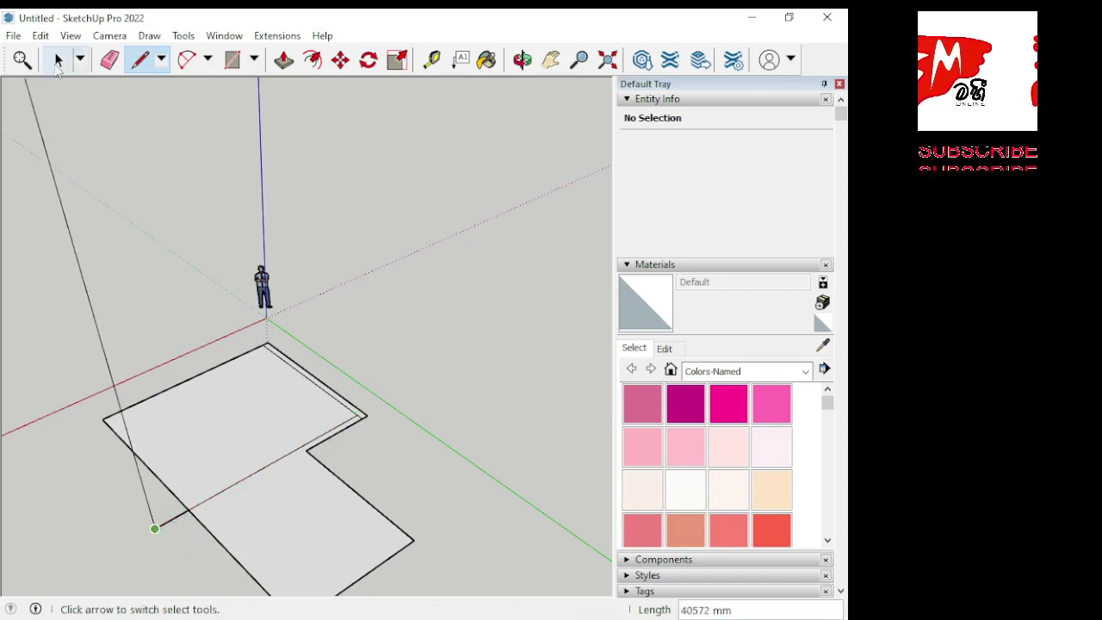
Step: Mark 225 mm at the far corner and draw the inner line along the left wall
click(58, 59)
scroll(234, 376, down, 2)
mouse_move(234, 377)
middle_down()
mouse_move(393, 467)
mouse_move(576, 408)
mouse_move(229, 556)
middle_up()
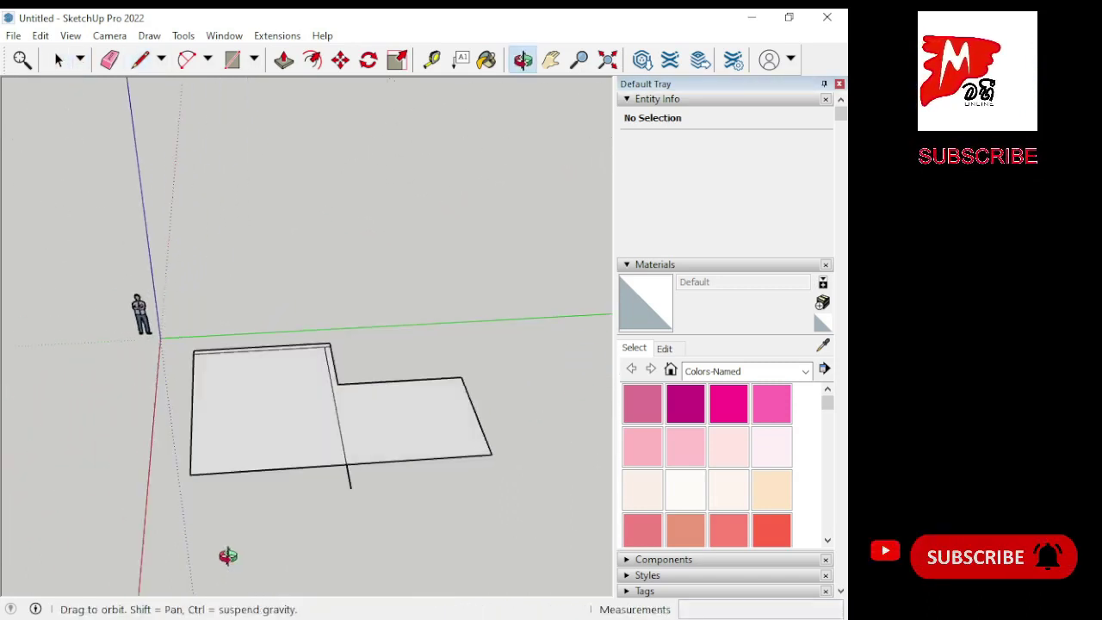
click(142, 60)
scroll(216, 379, up, 3)
scroll(186, 316, up, 2)
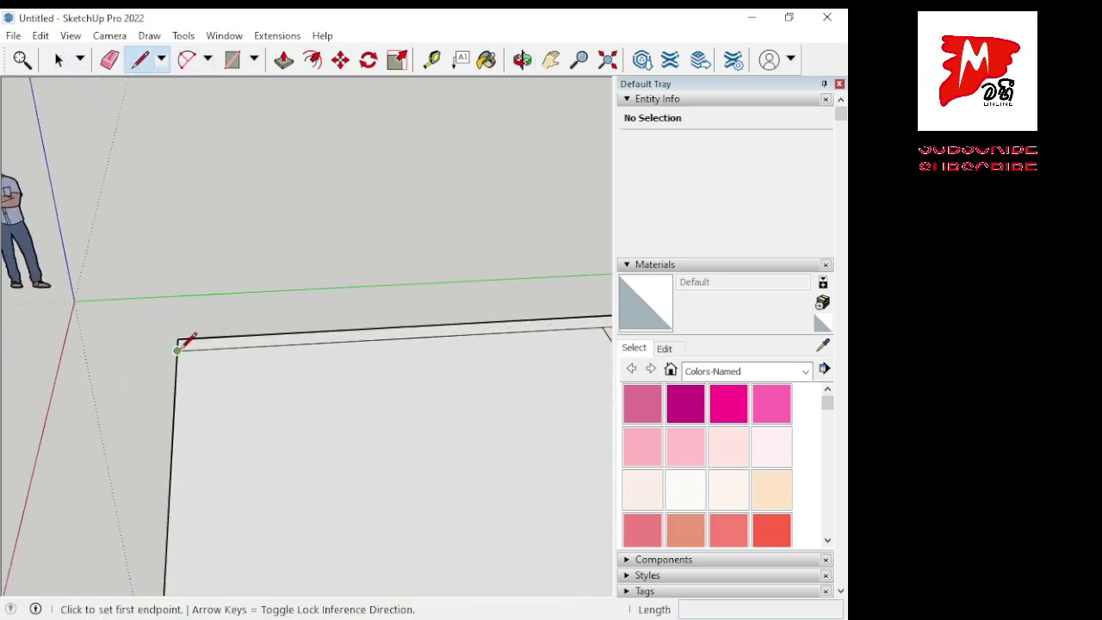
click(177, 349)
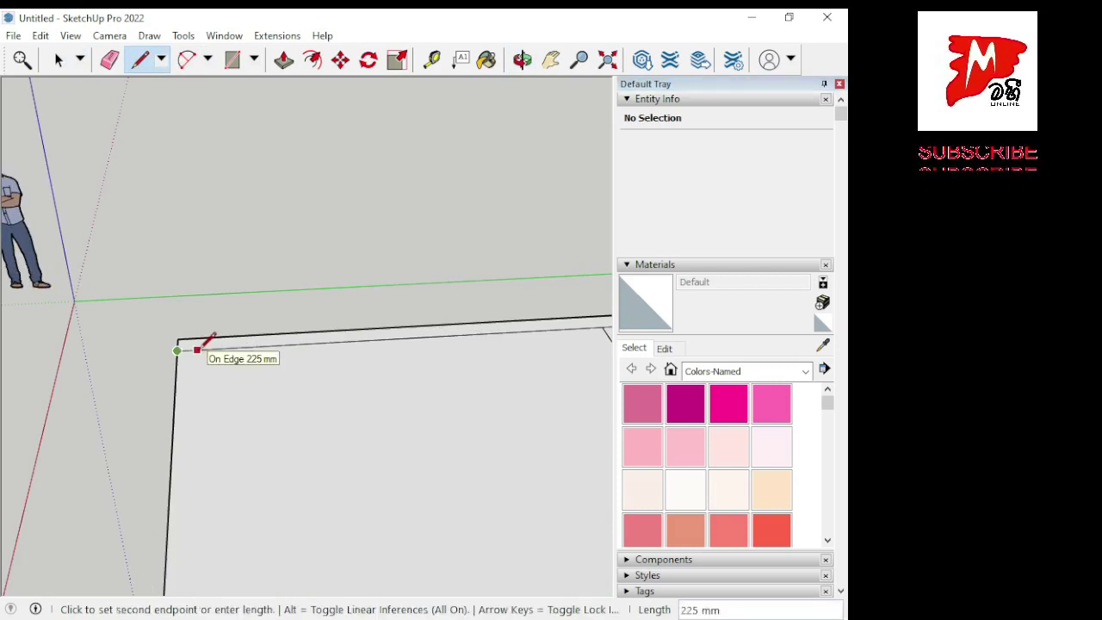
scroll(200, 348, down, 1)
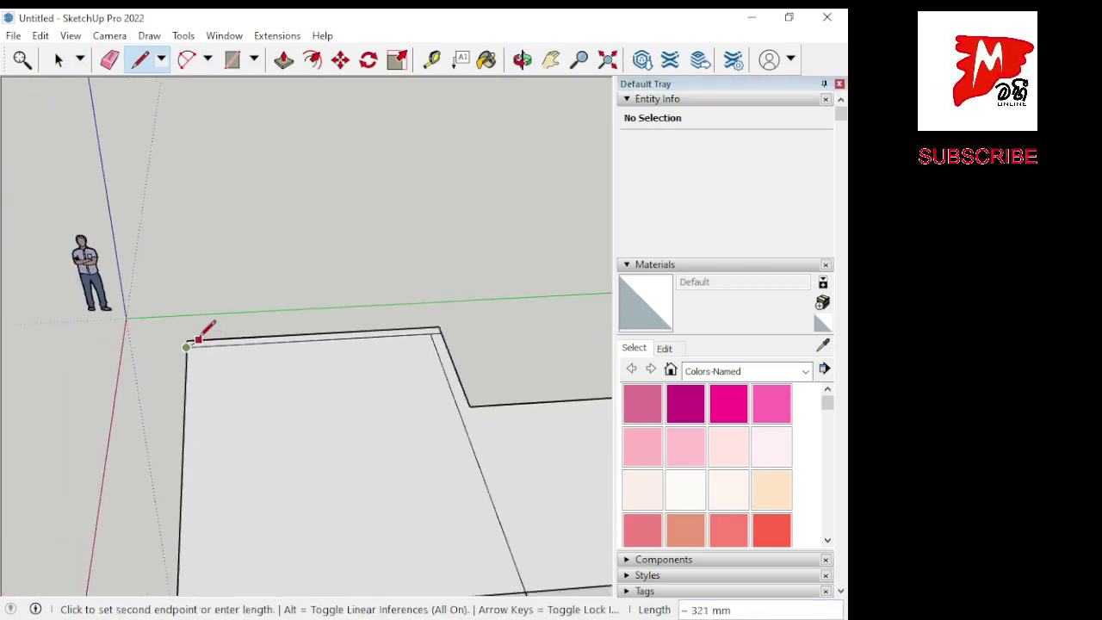
scroll(202, 344, down, 1)
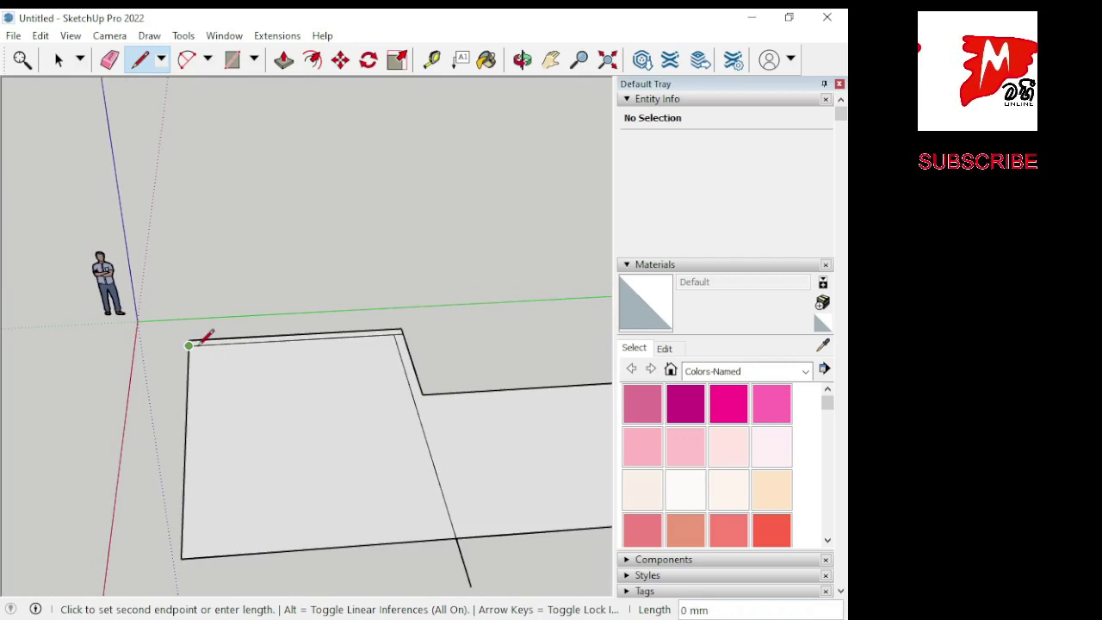
click(198, 344)
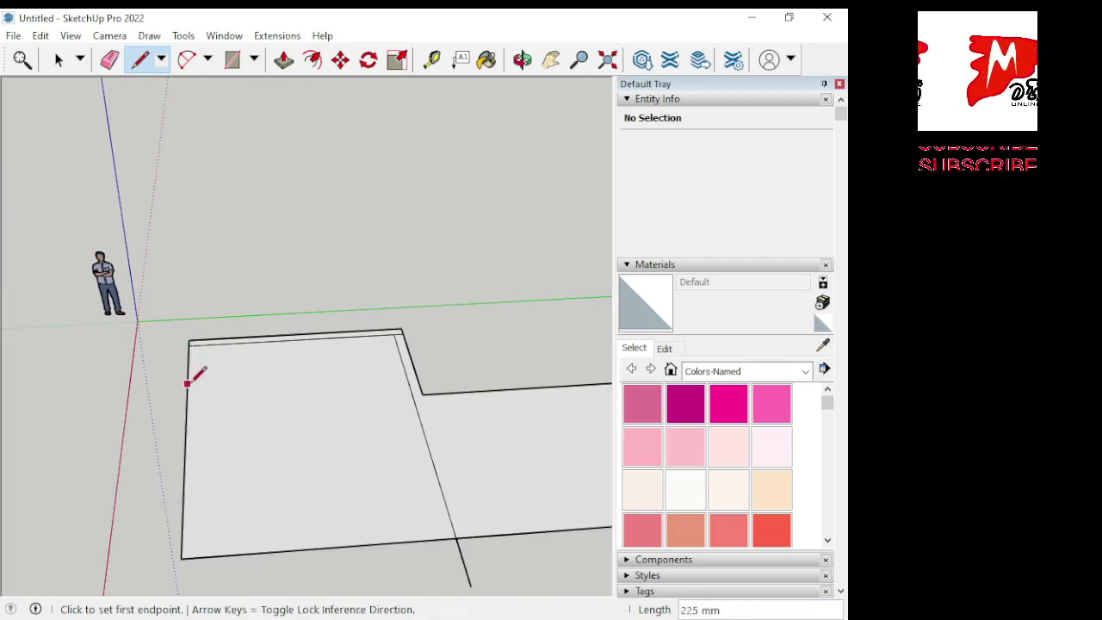
click(198, 345)
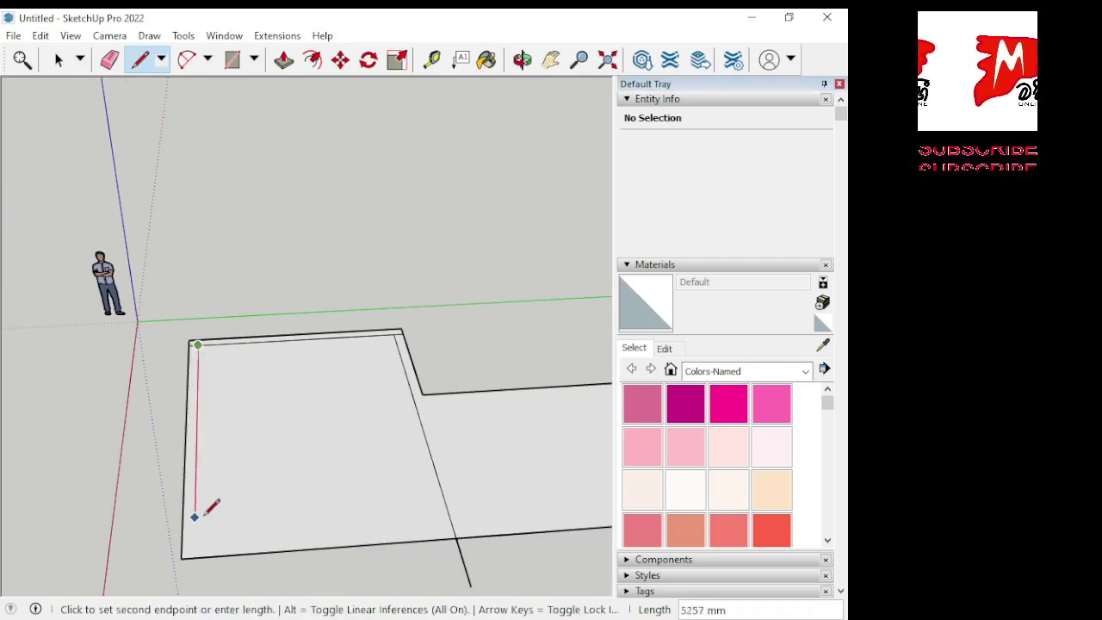
click(193, 556)
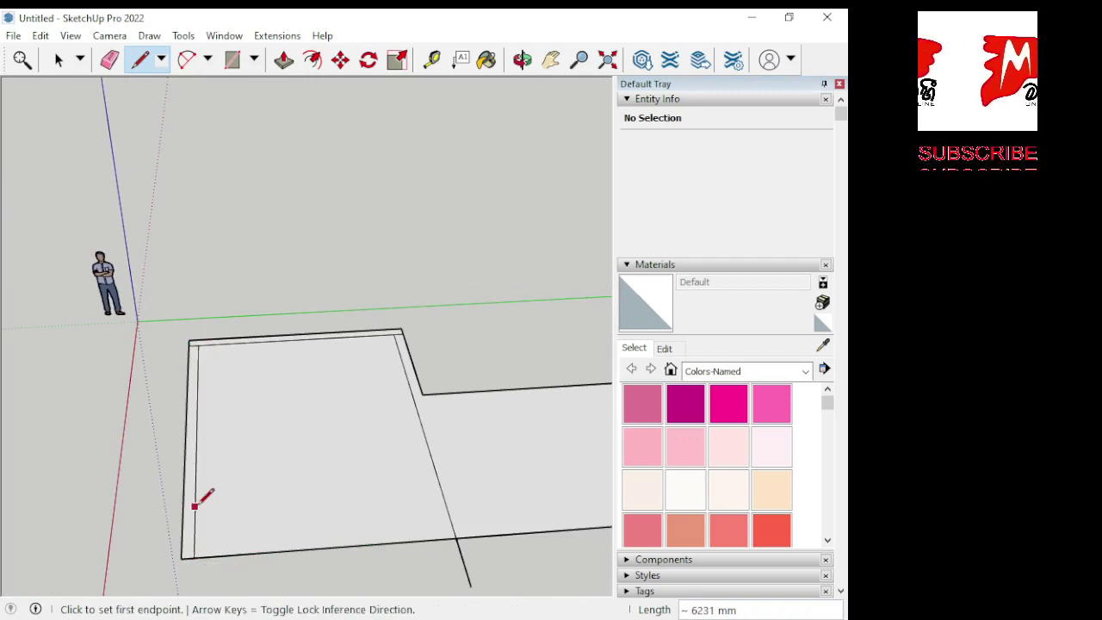
Step: Draw the inner lines along the bottom and right walls with their short corner lines
click(193, 556)
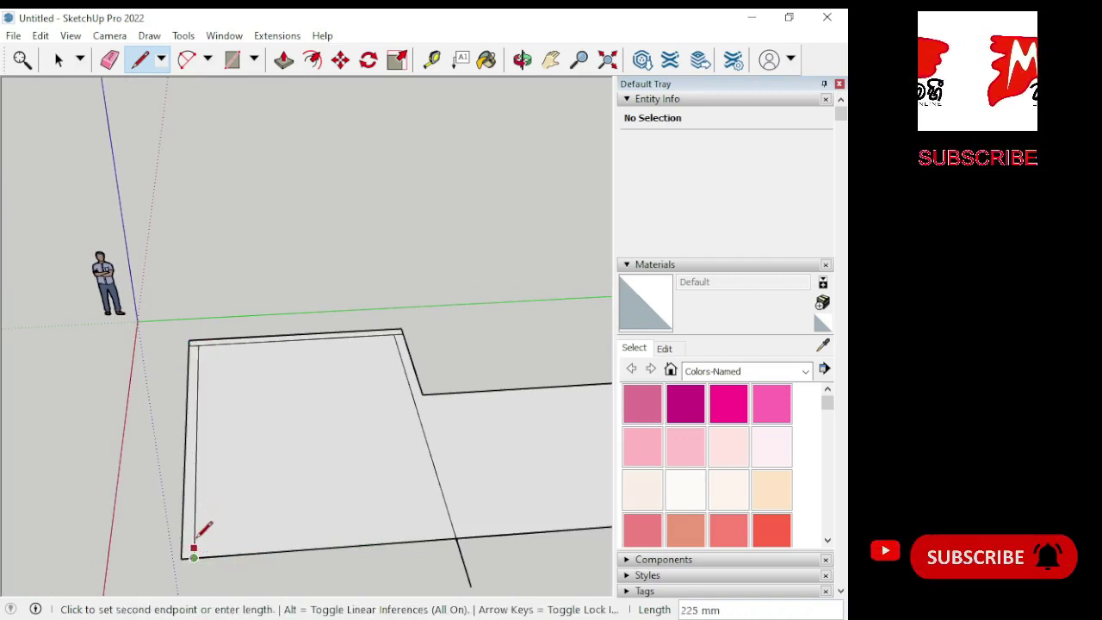
click(193, 556)
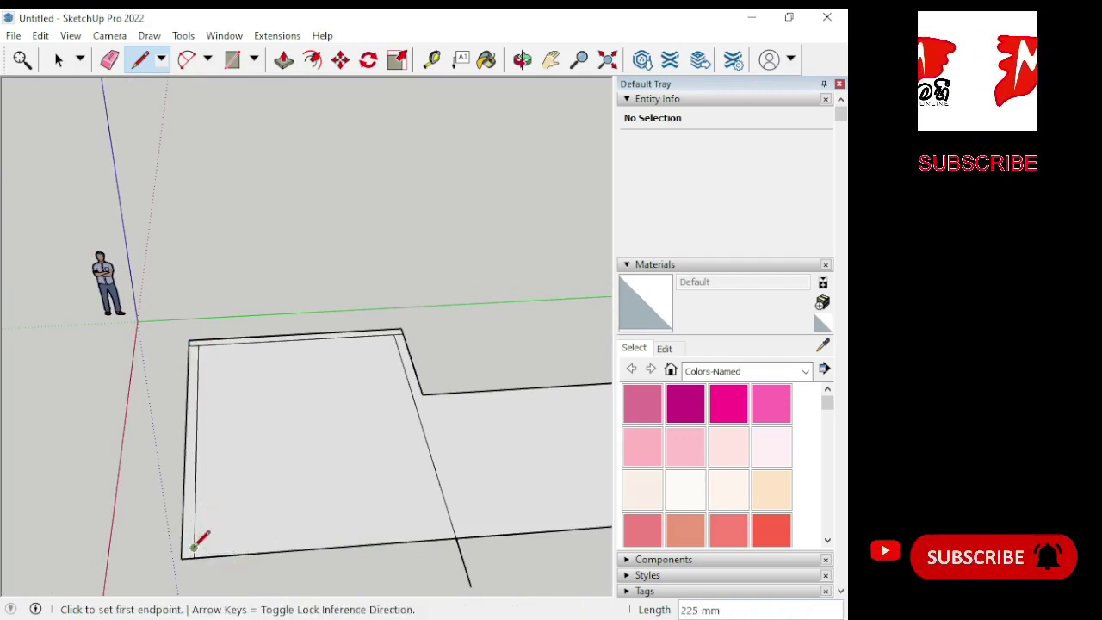
click(193, 552)
scroll(155, 504, down, 1)
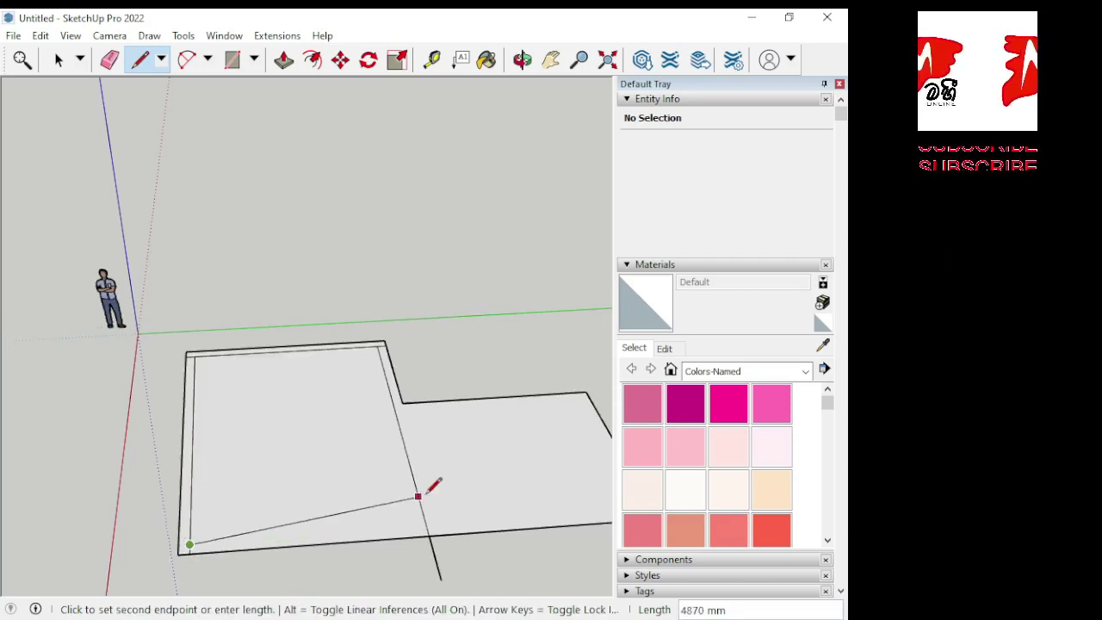
scroll(258, 517, down, 2)
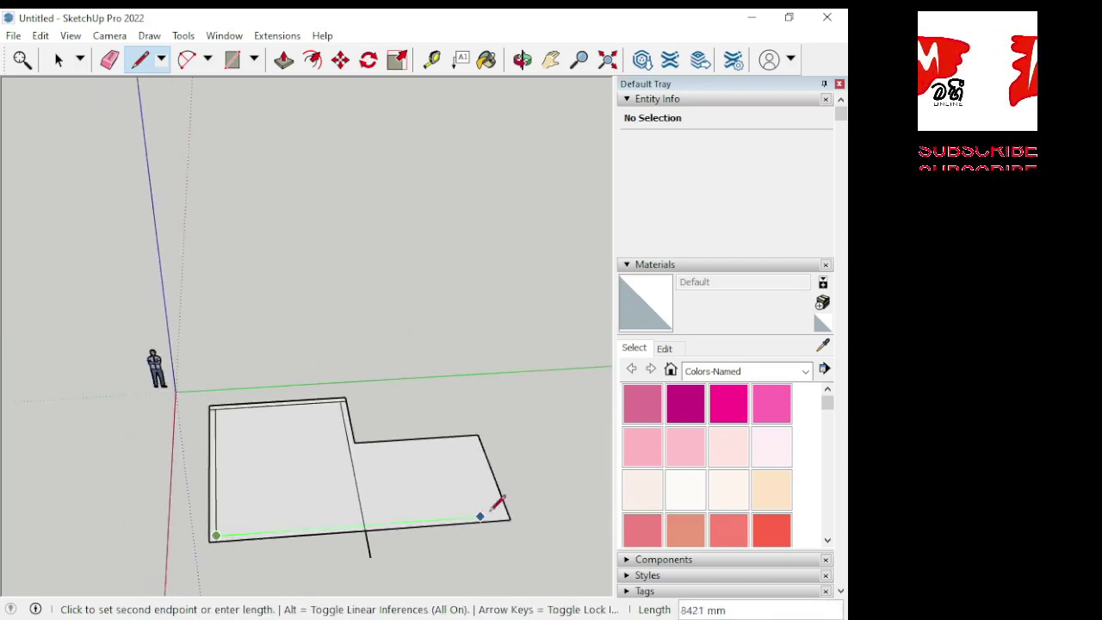
scroll(506, 514, up, 2)
scroll(506, 515, up, 2)
scroll(516, 512, up, 1)
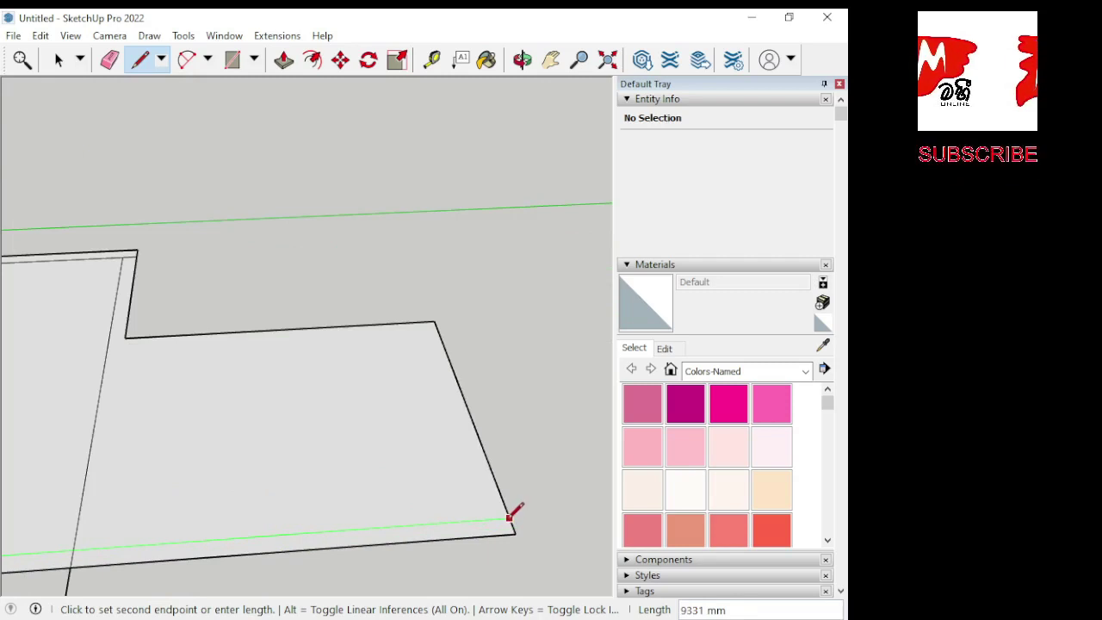
click(509, 517)
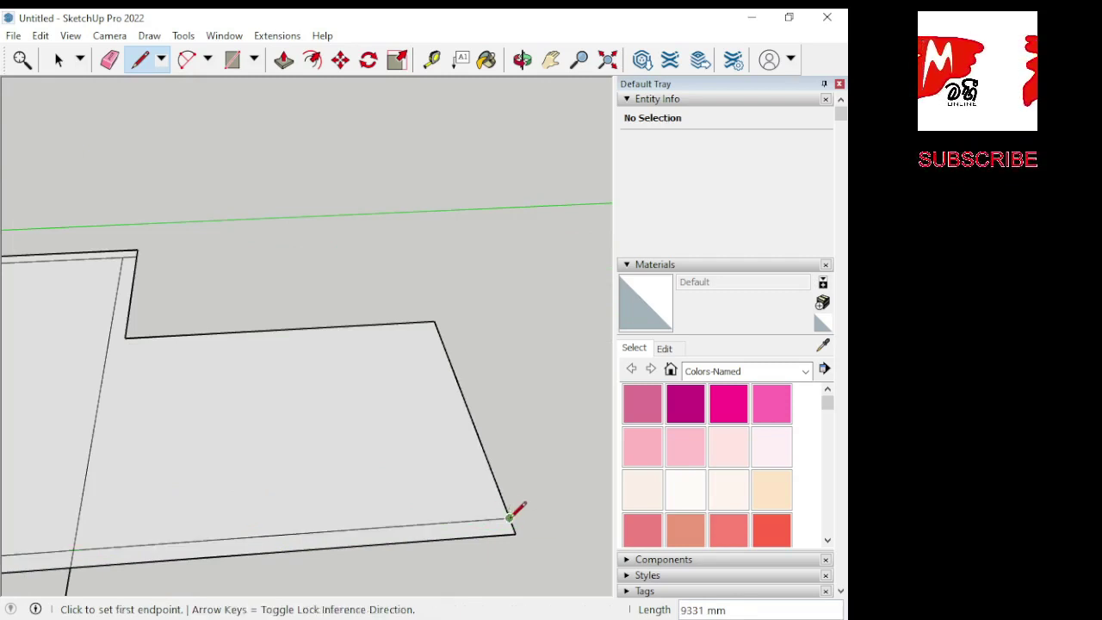
click(510, 516)
click(488, 518)
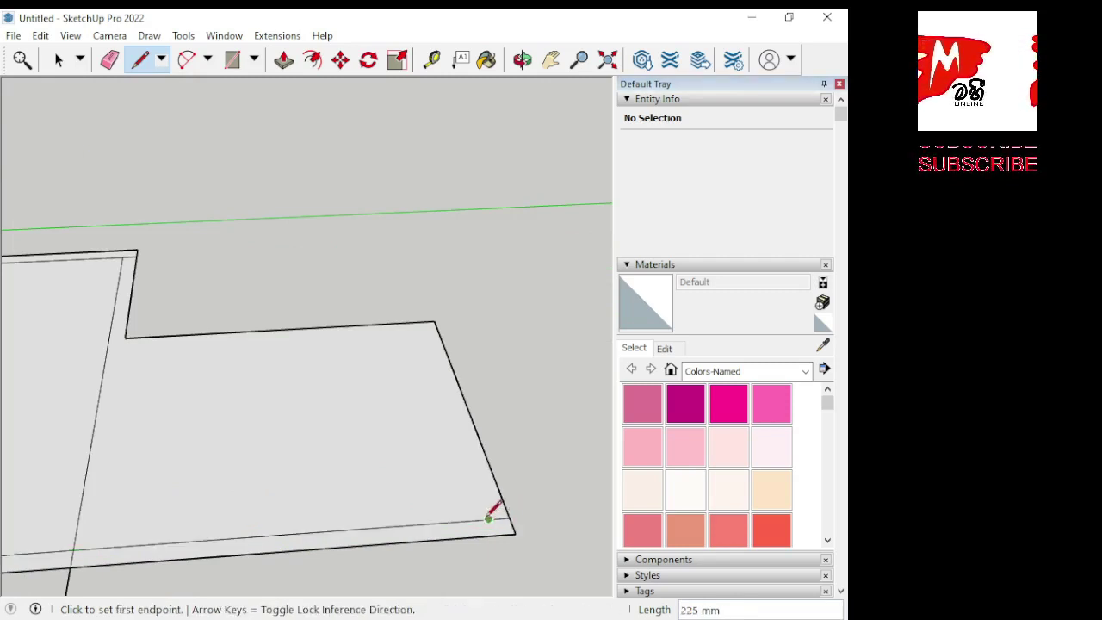
click(488, 517)
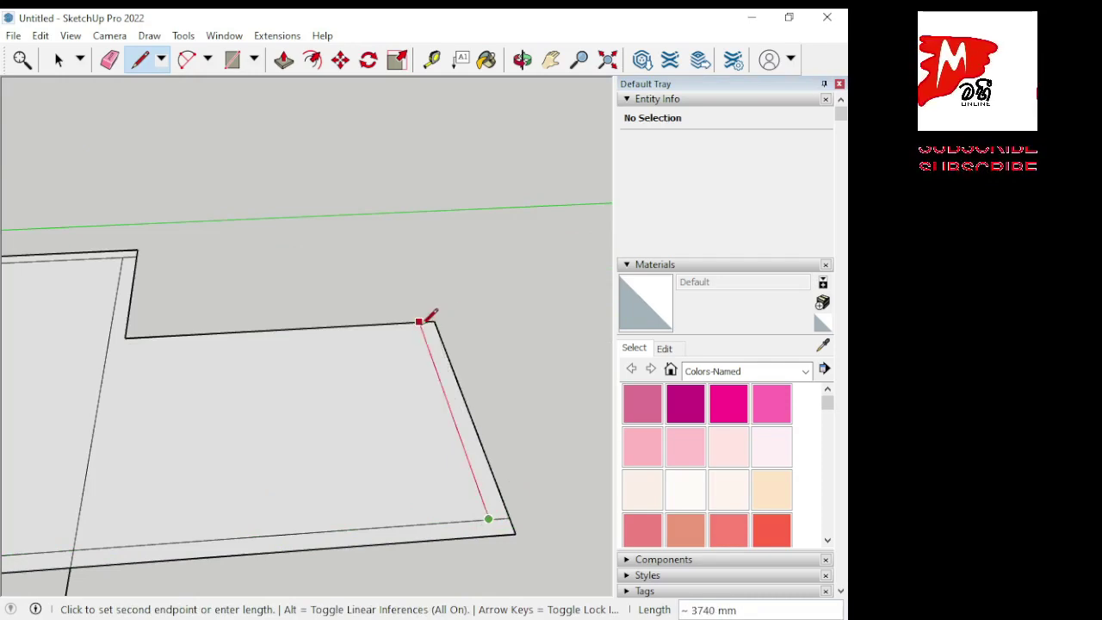
click(419, 321)
Step: Add the last short corner line and close the final inner wall line
scroll(486, 374, down, 3)
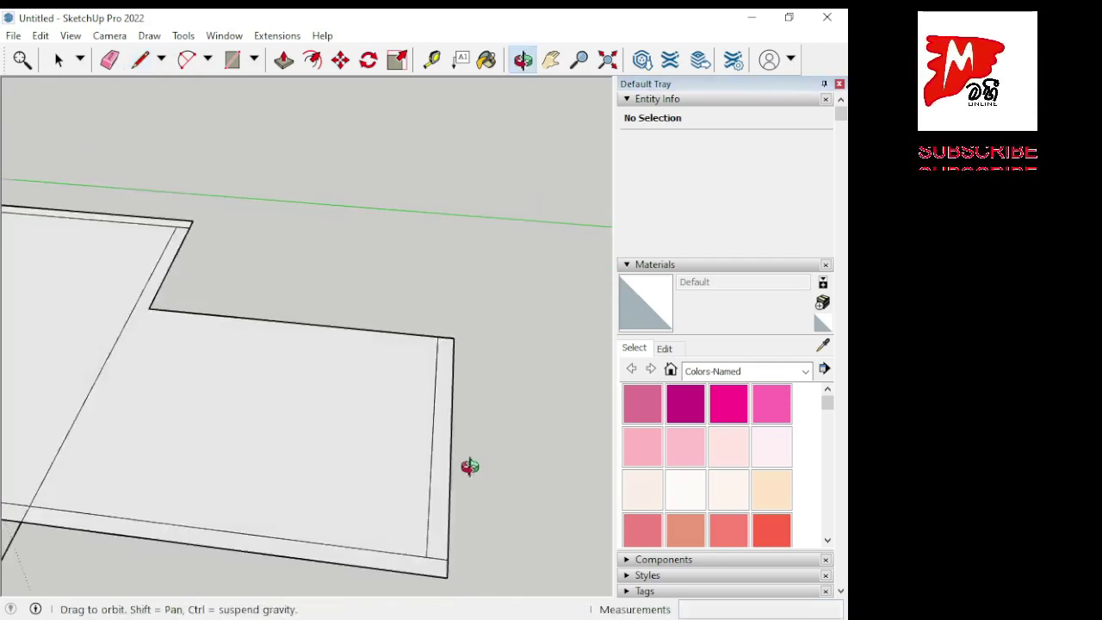
mouse_move(467, 465)
middle_down()
mouse_move(89, 468)
mouse_move(450, 428)
middle_up()
scroll(417, 432, up, 5)
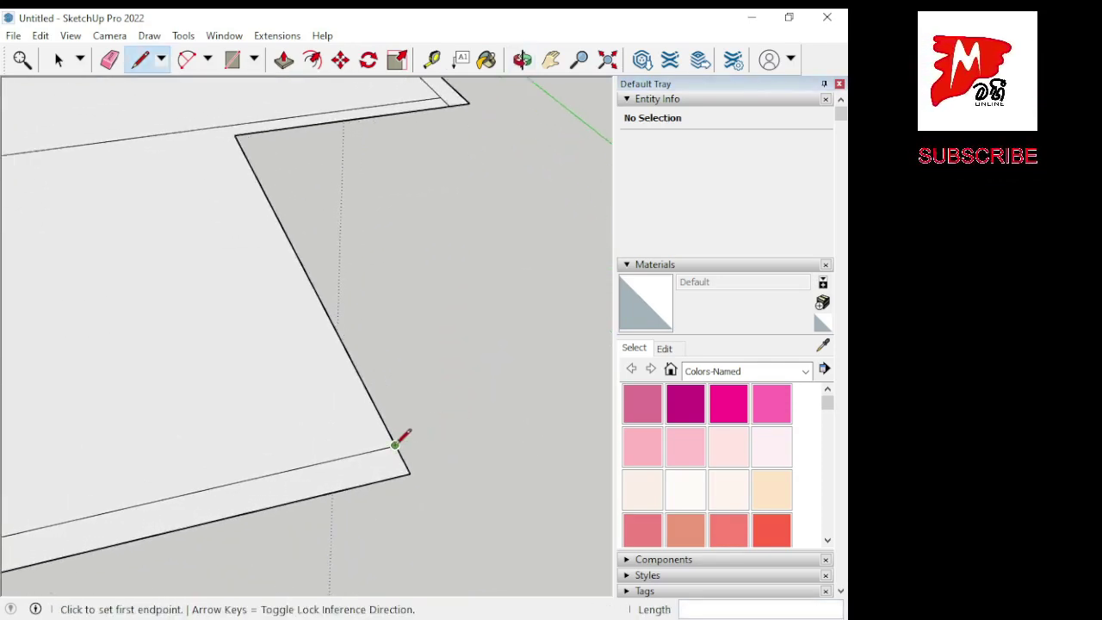
click(396, 443)
click(362, 452)
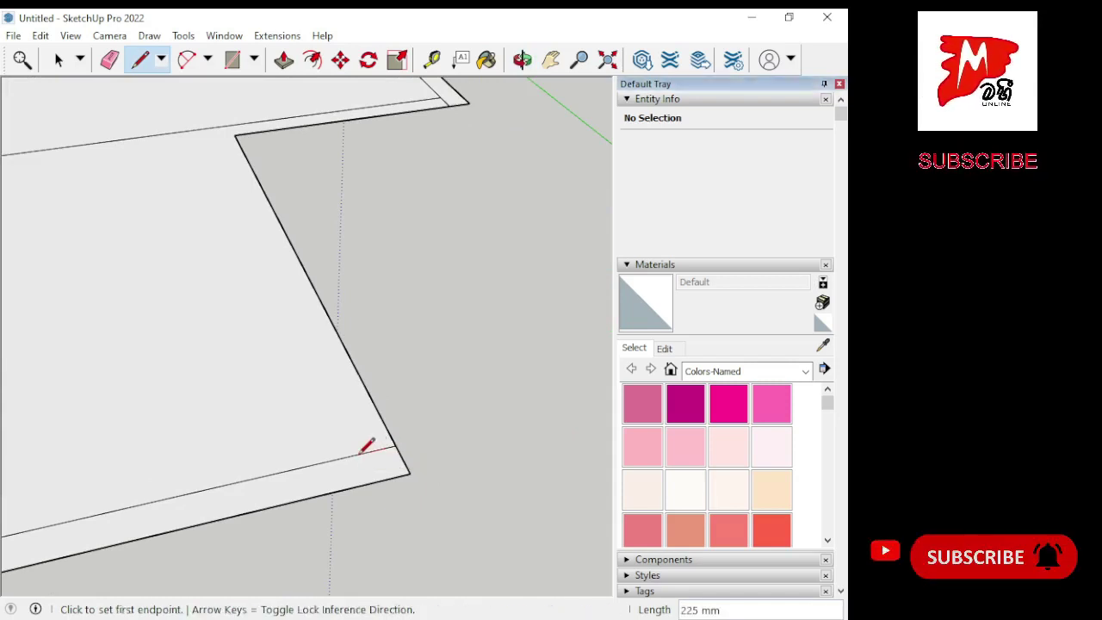
click(361, 452)
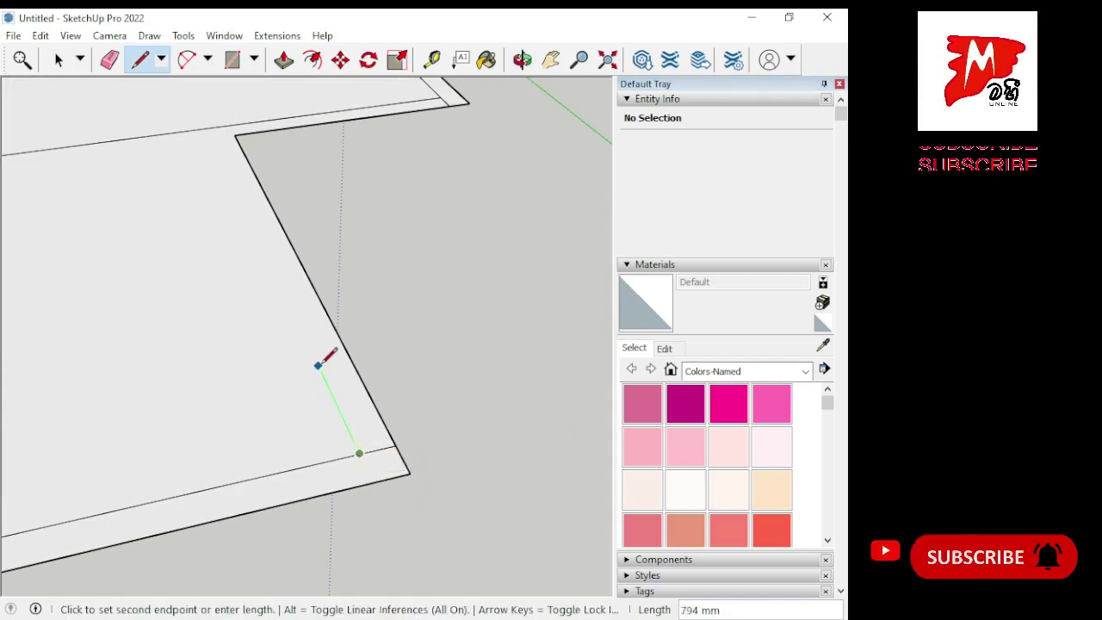
scroll(319, 361, down, 4)
scroll(284, 258, up, 3)
scroll(253, 238, up, 1)
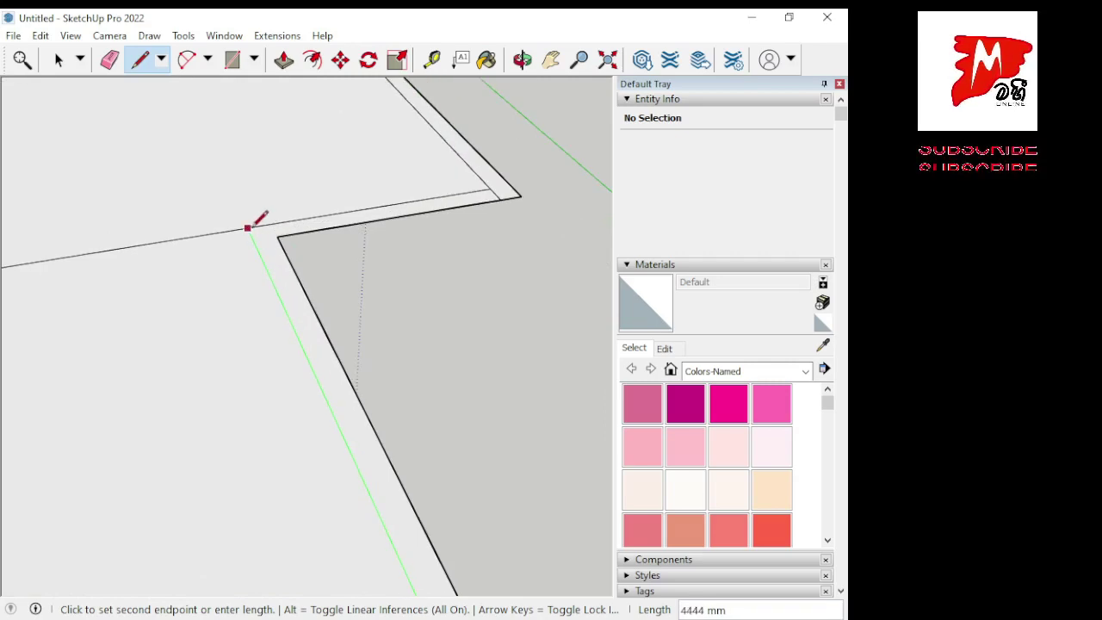
click(248, 228)
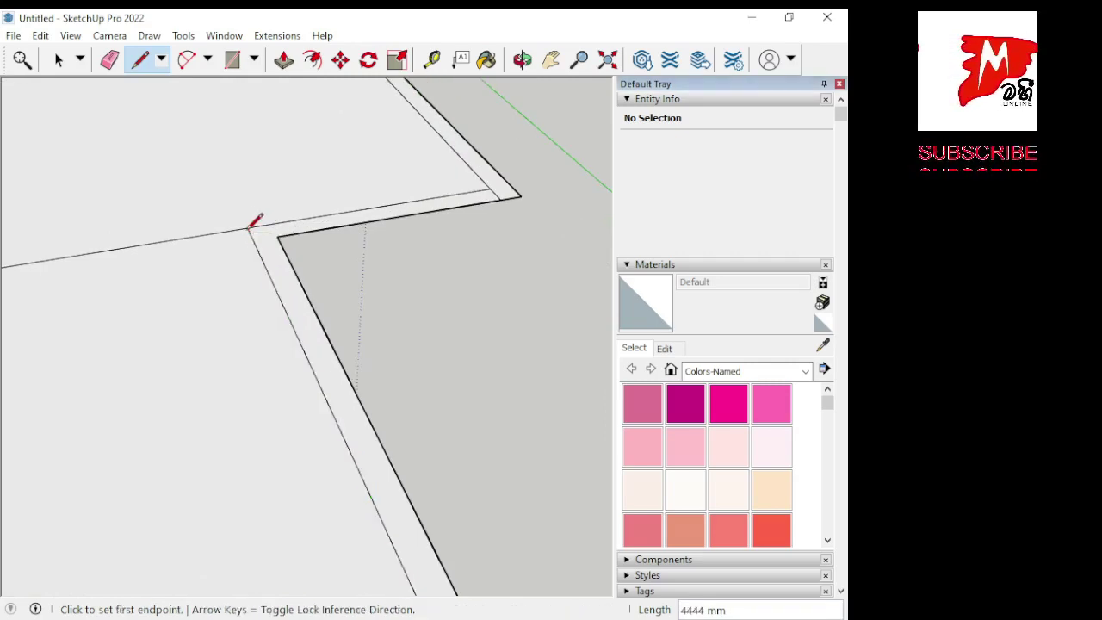
scroll(430, 310, down, 3)
mouse_move(531, 440)
middle_down()
mouse_move(302, 474)
mouse_move(214, 459)
middle_up()
click(58, 61)
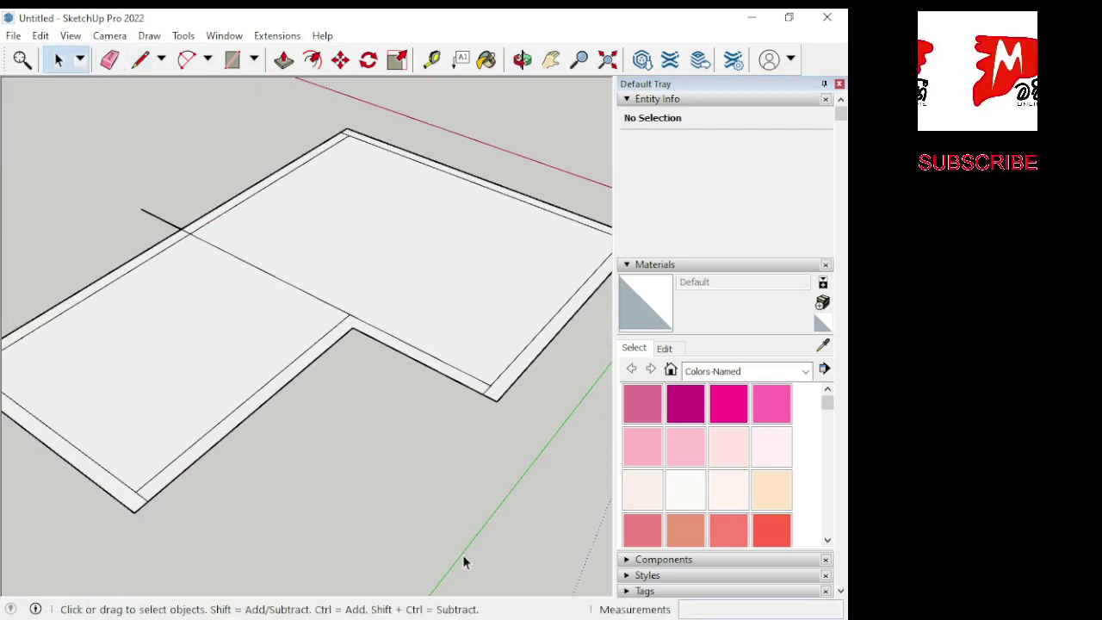
click(166, 226)
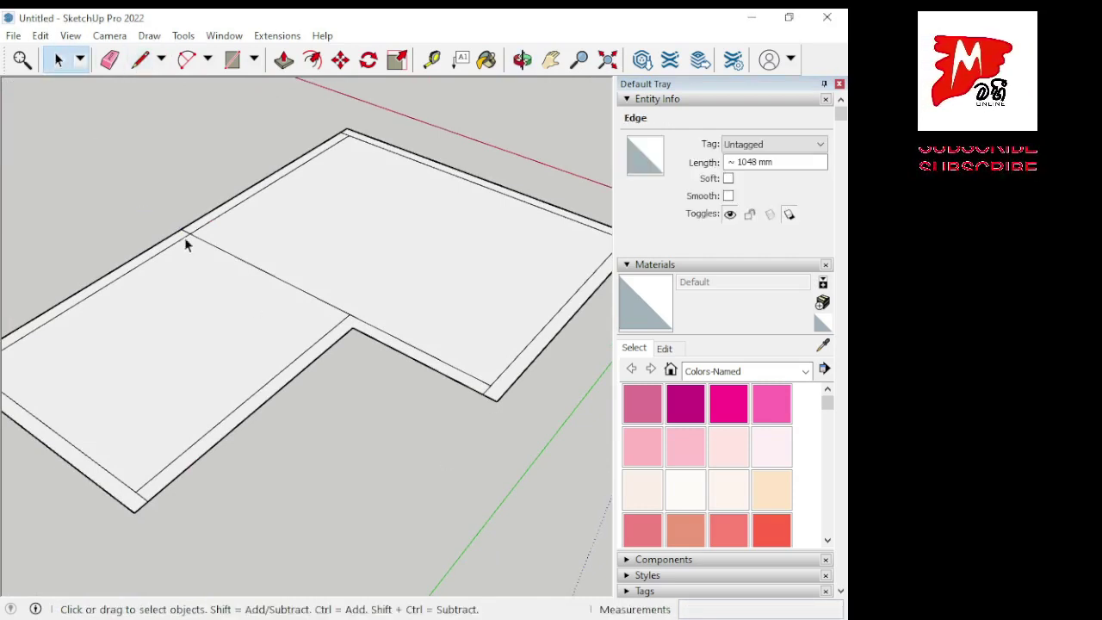
key(Escape)
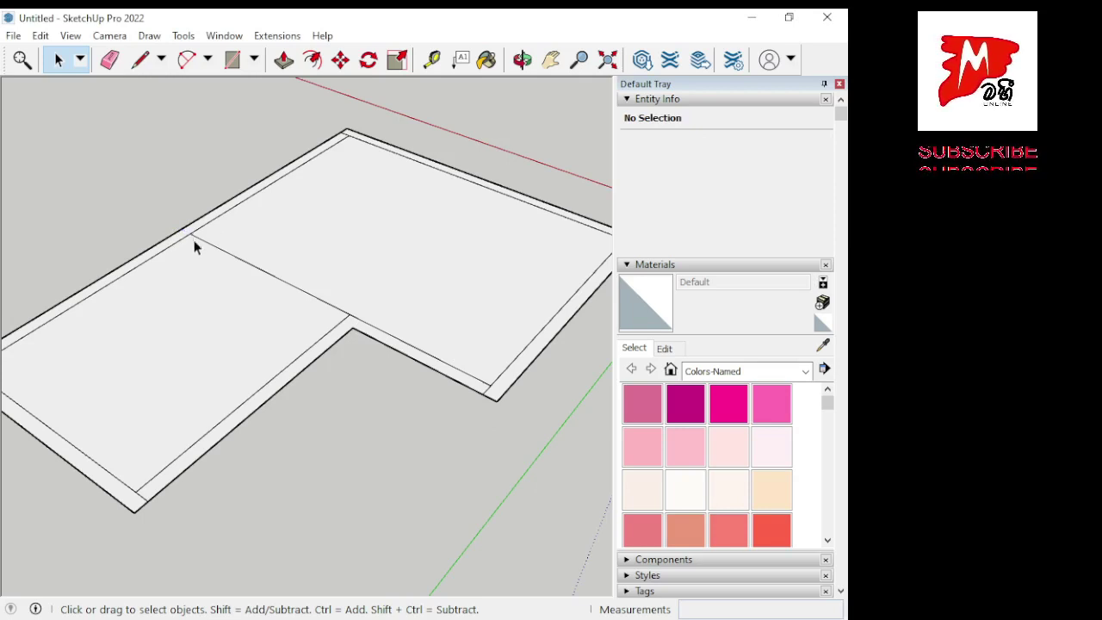
click(202, 238)
key(Delete)
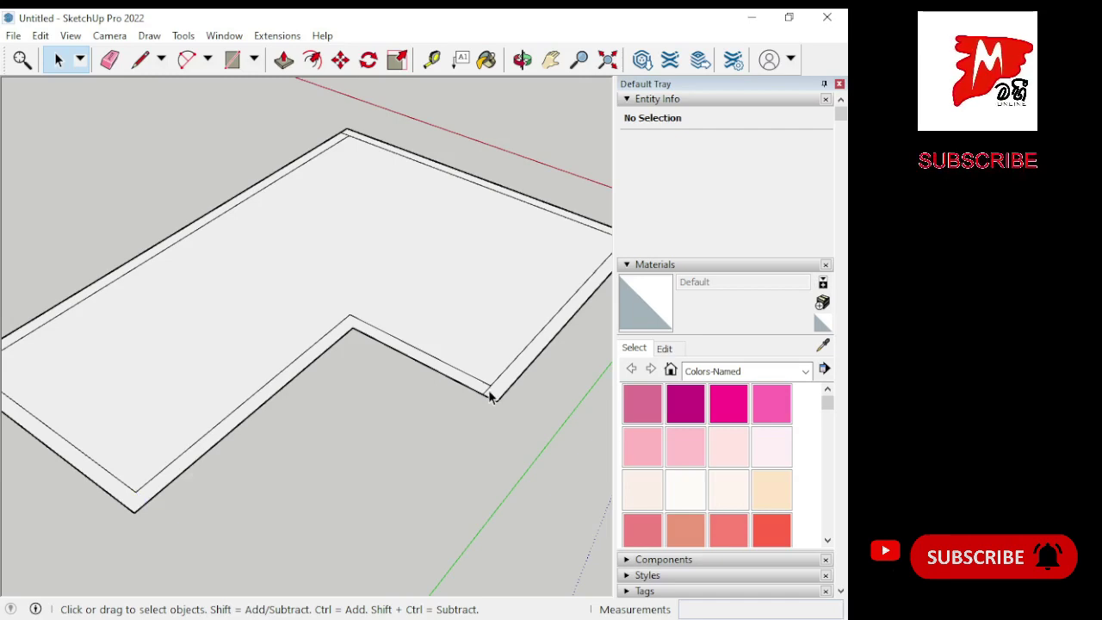
scroll(427, 404, down, 2)
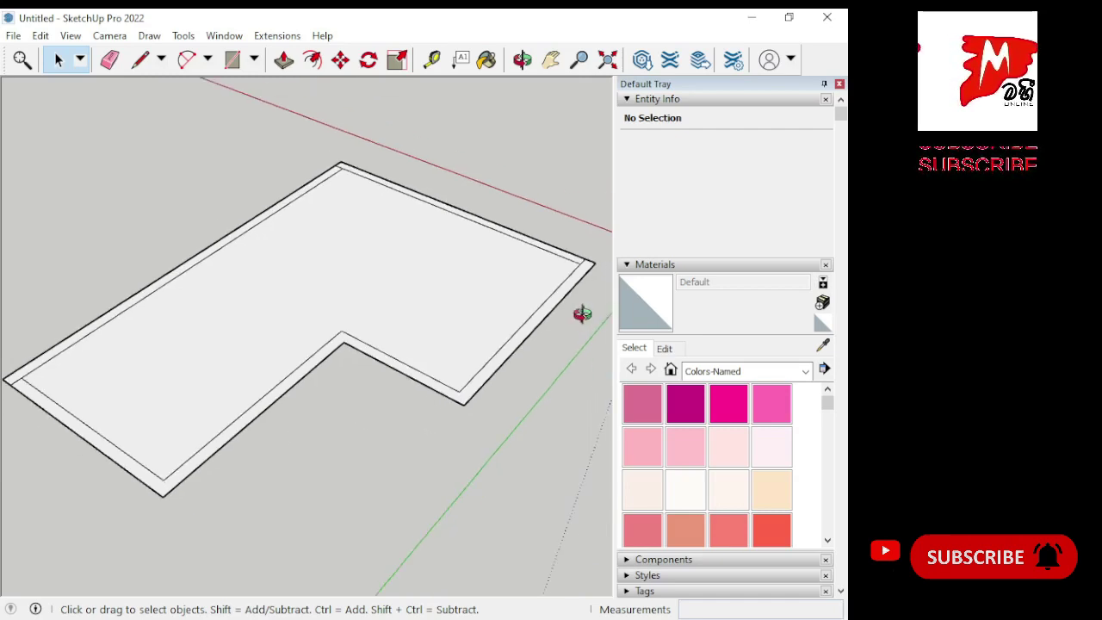
middle_drag(582, 314, 172, 378)
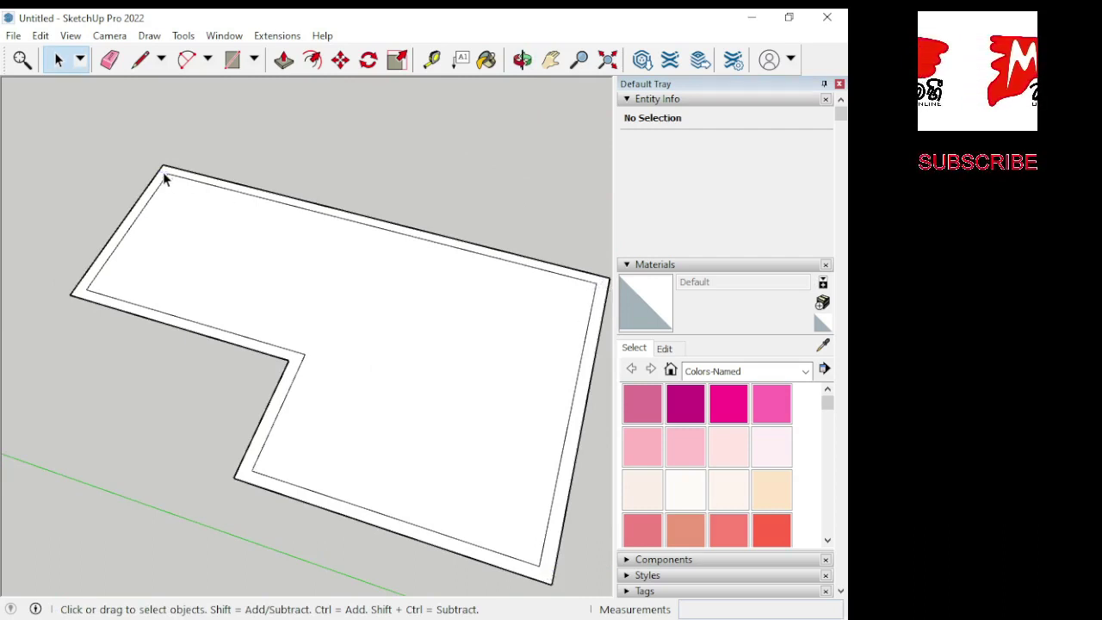
scroll(138, 349, down, 1)
middle_drag(416, 489, 43, 425)
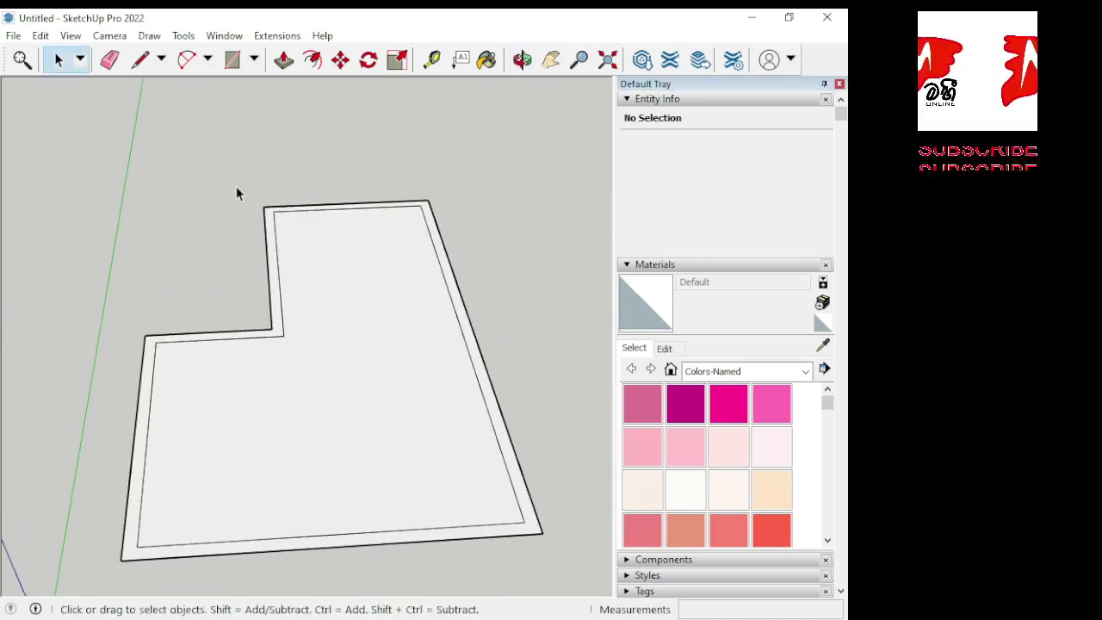
click(284, 59)
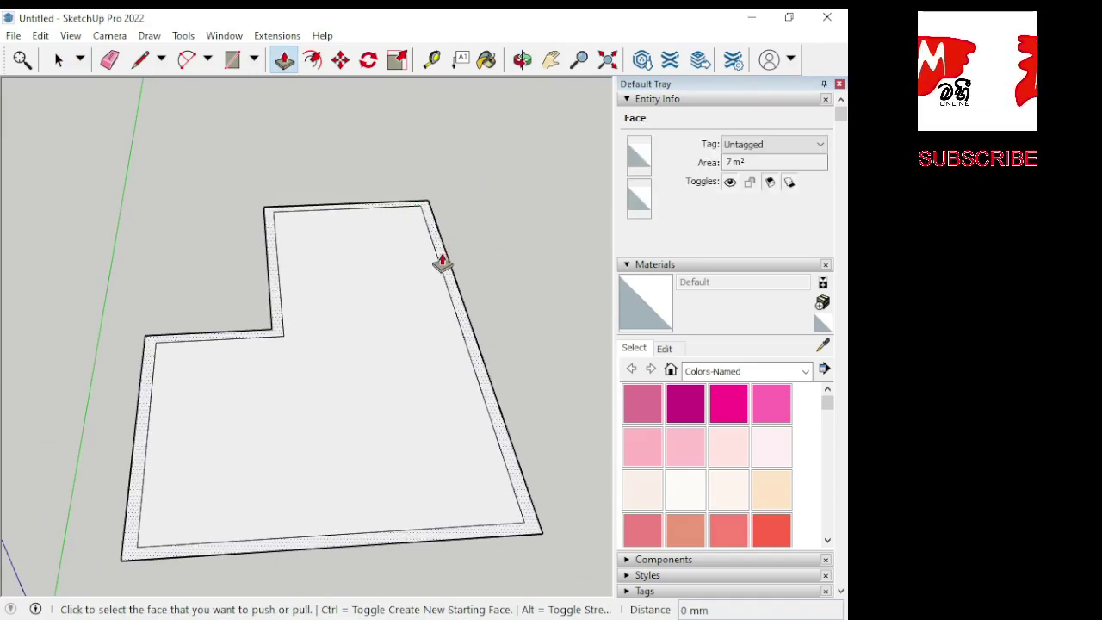
click(442, 264)
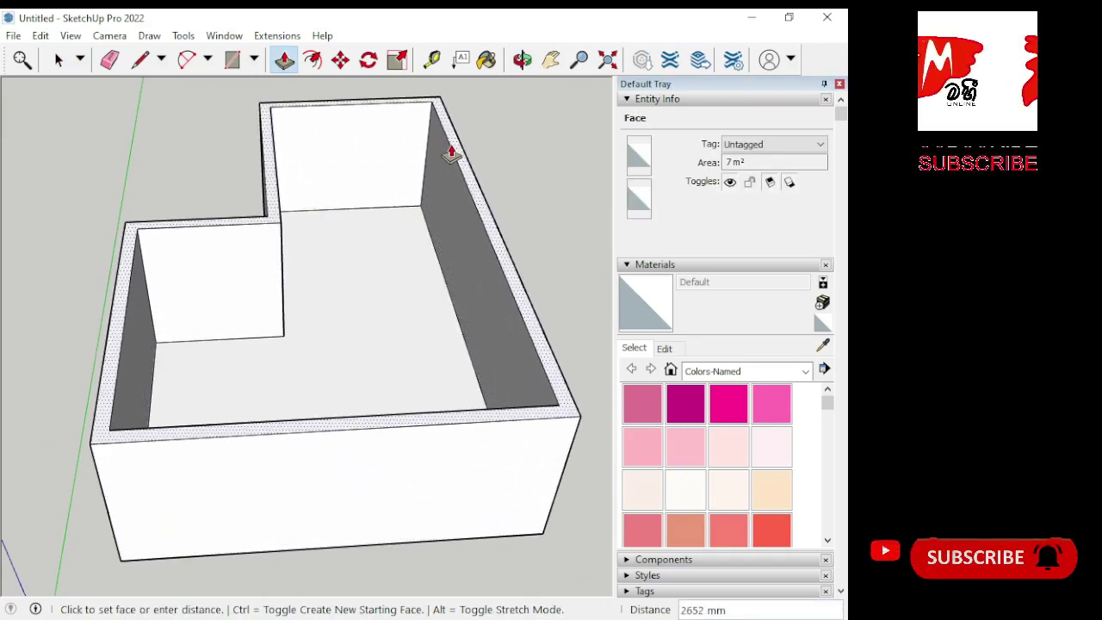
mouse_move(379, 292)
middle_down()
mouse_move(236, 118)
mouse_move(273, 206)
middle_up()
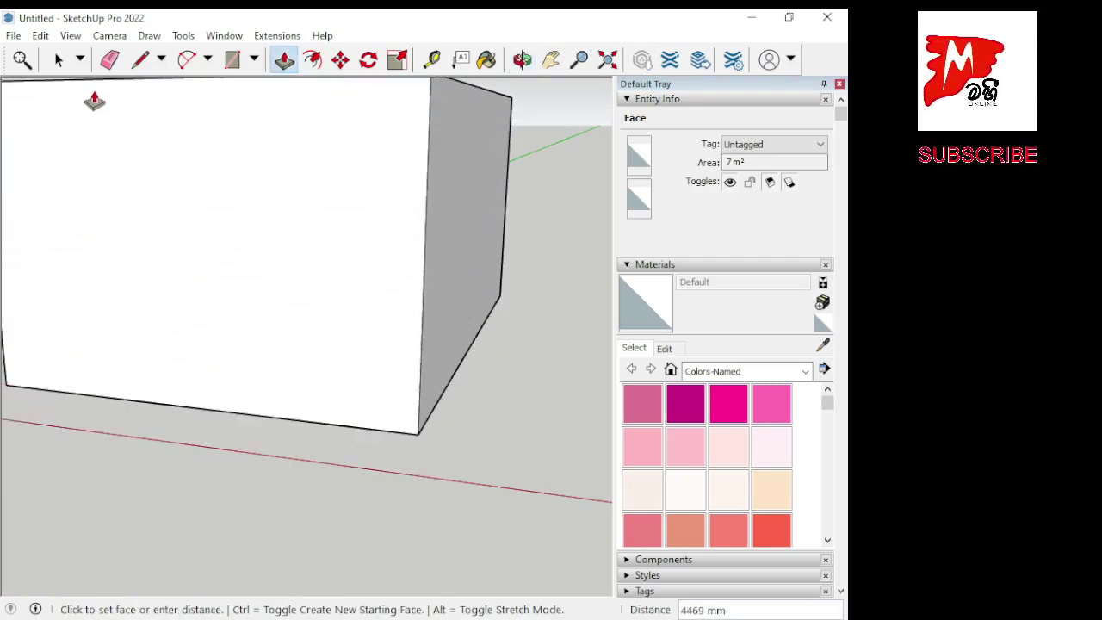
key(ctrl)
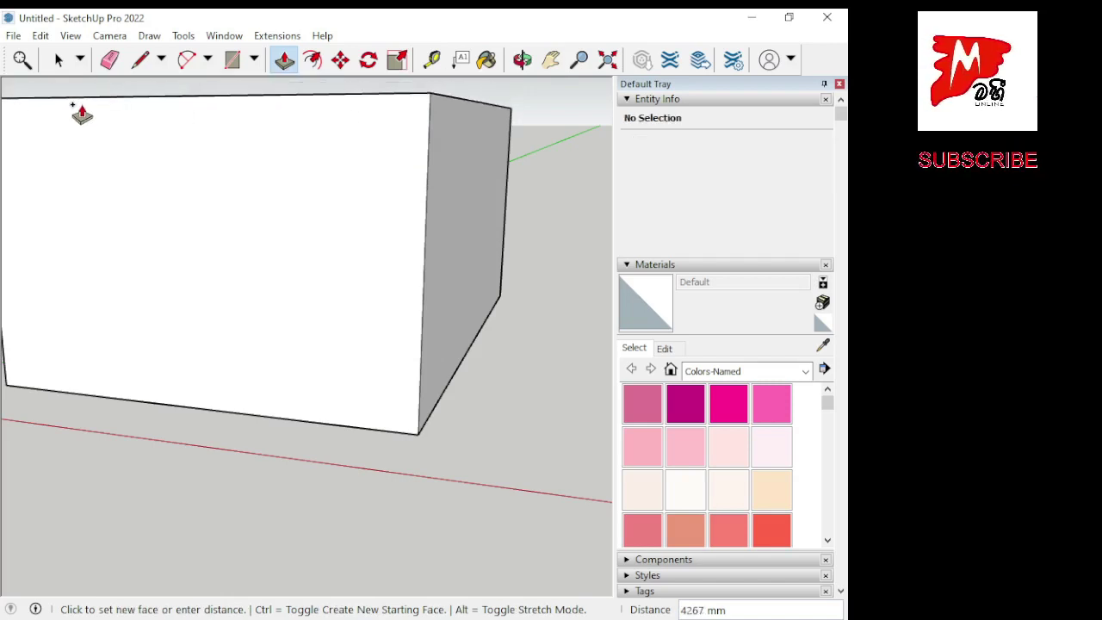
click(58, 59)
mouse_move(209, 290)
middle_down()
mouse_move(211, 408)
mouse_move(108, 423)
middle_up()
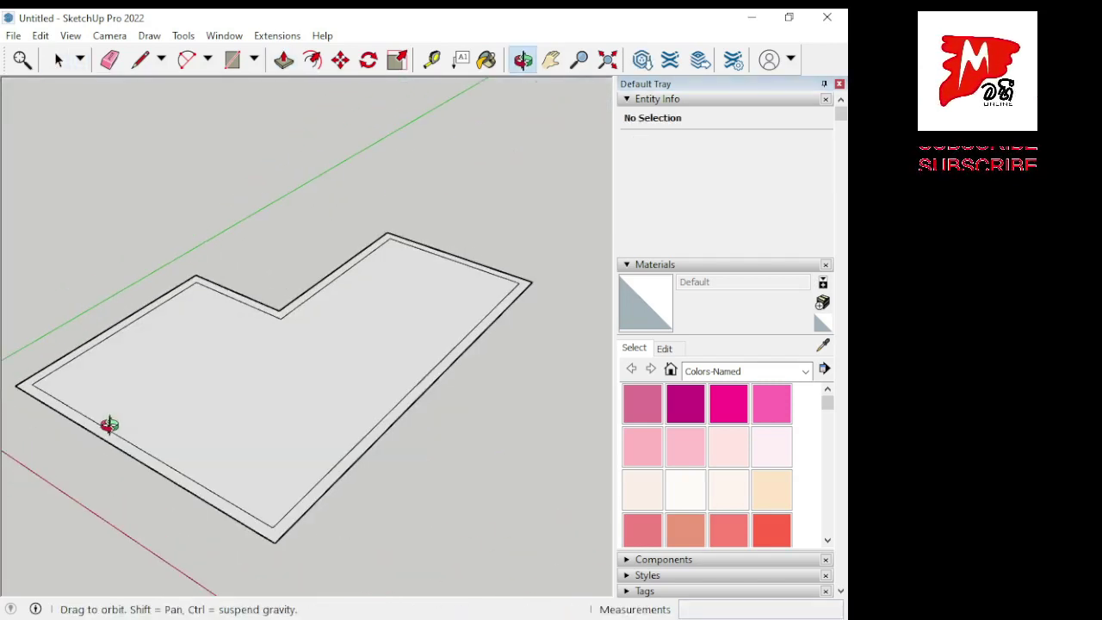
Step: Push/pull the L-shaped face up 225 mm into a slab
click(284, 59)
click(327, 413)
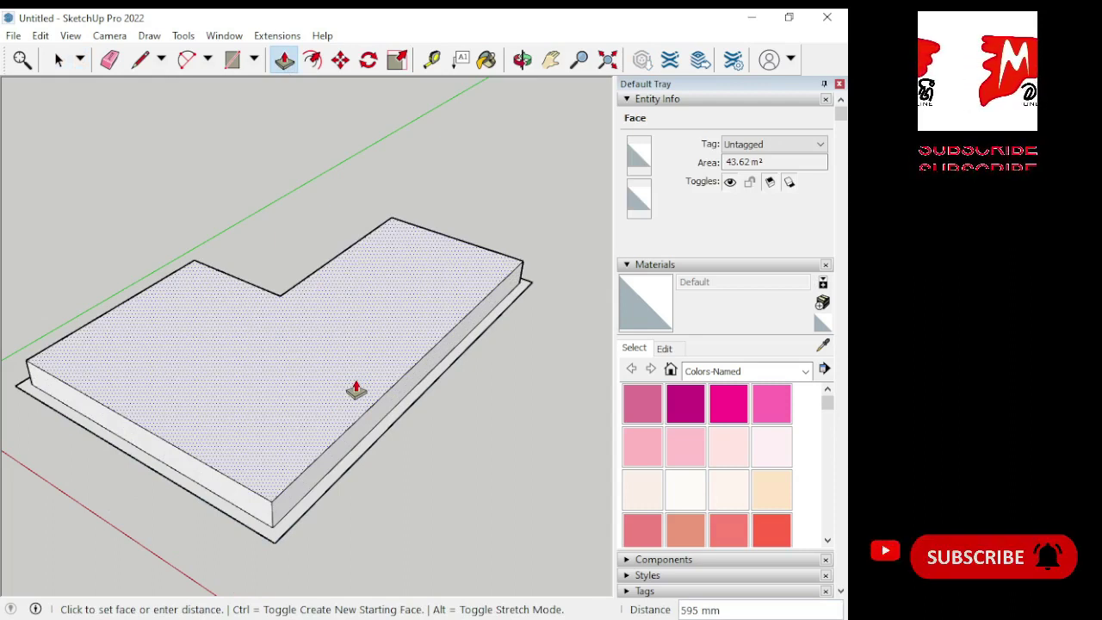
text(225)
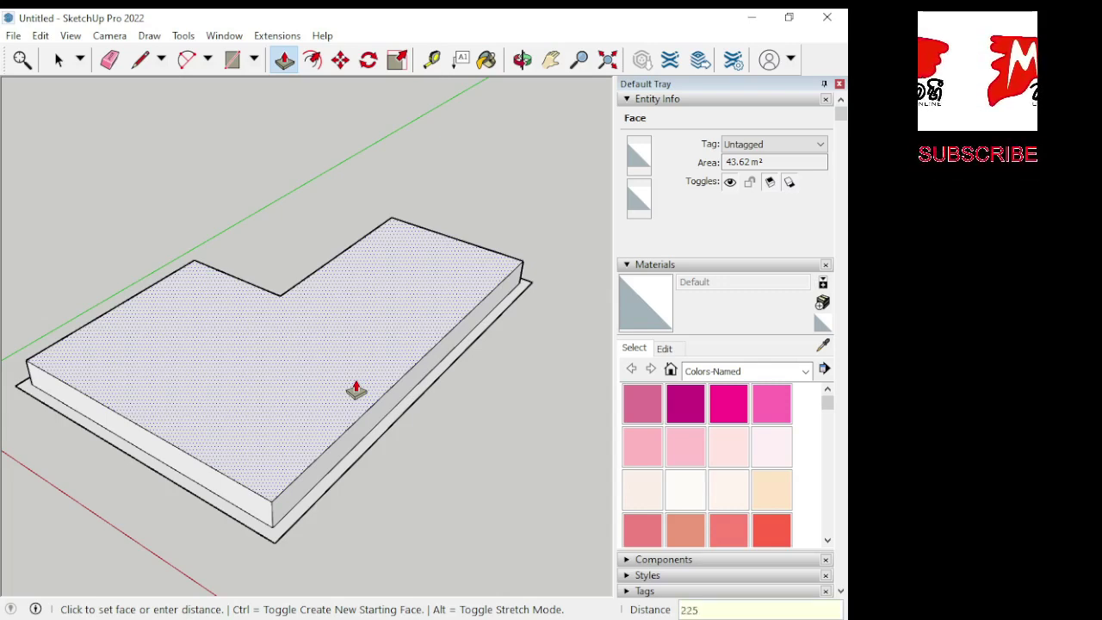
key(Return)
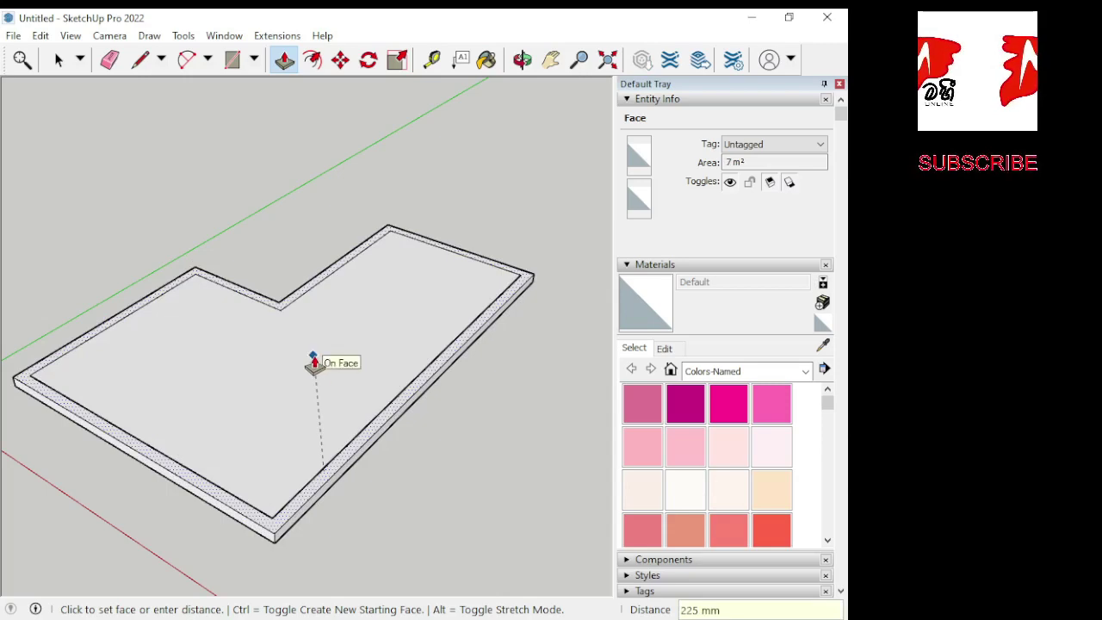
key(Return)
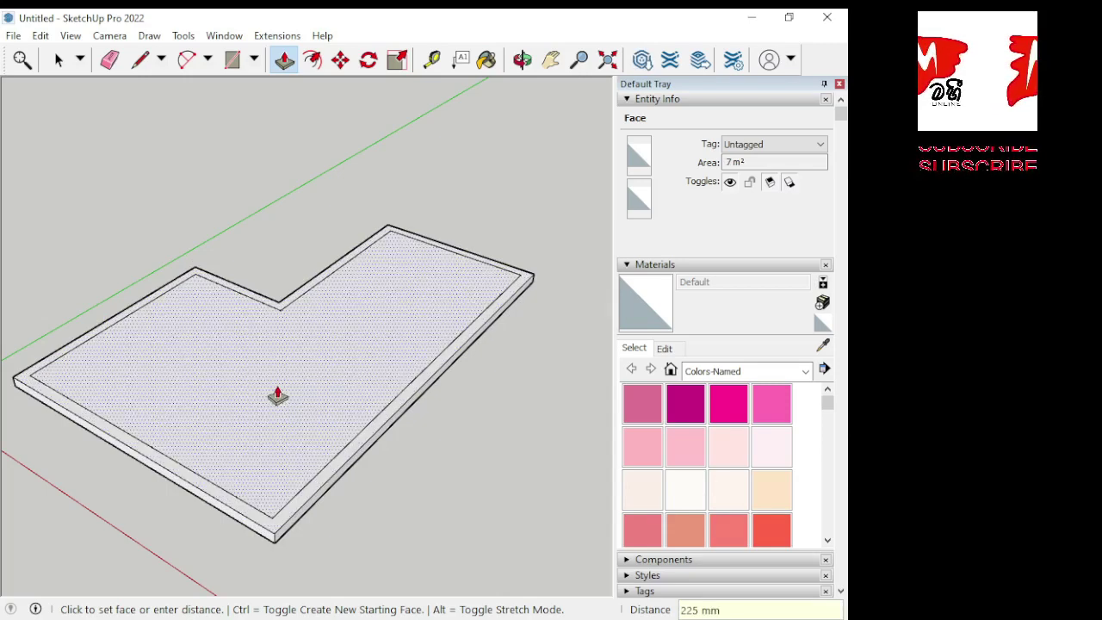
Step: Raise the border face into walls 3500 mm high
click(208, 492)
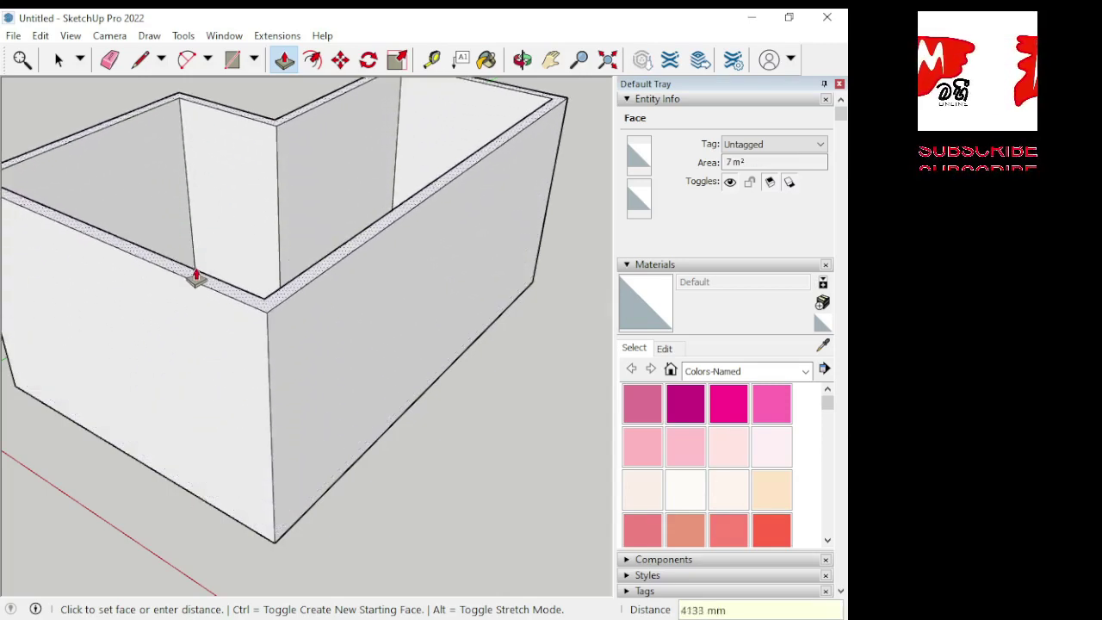
scroll(186, 227, down, 3)
middle_drag(269, 509, 335, 302)
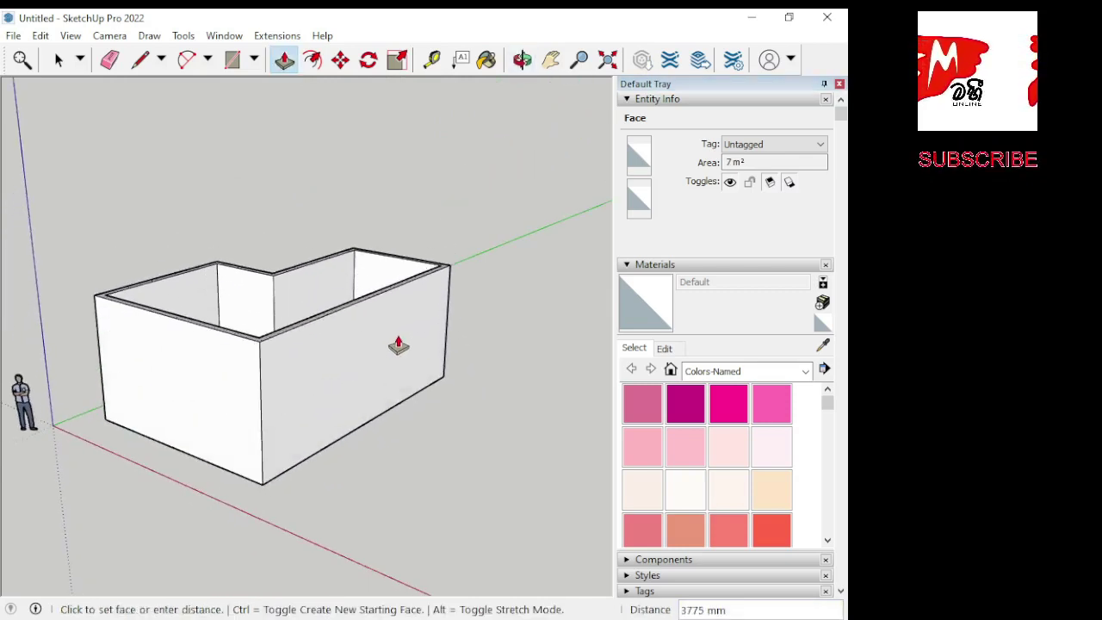
key(Return)
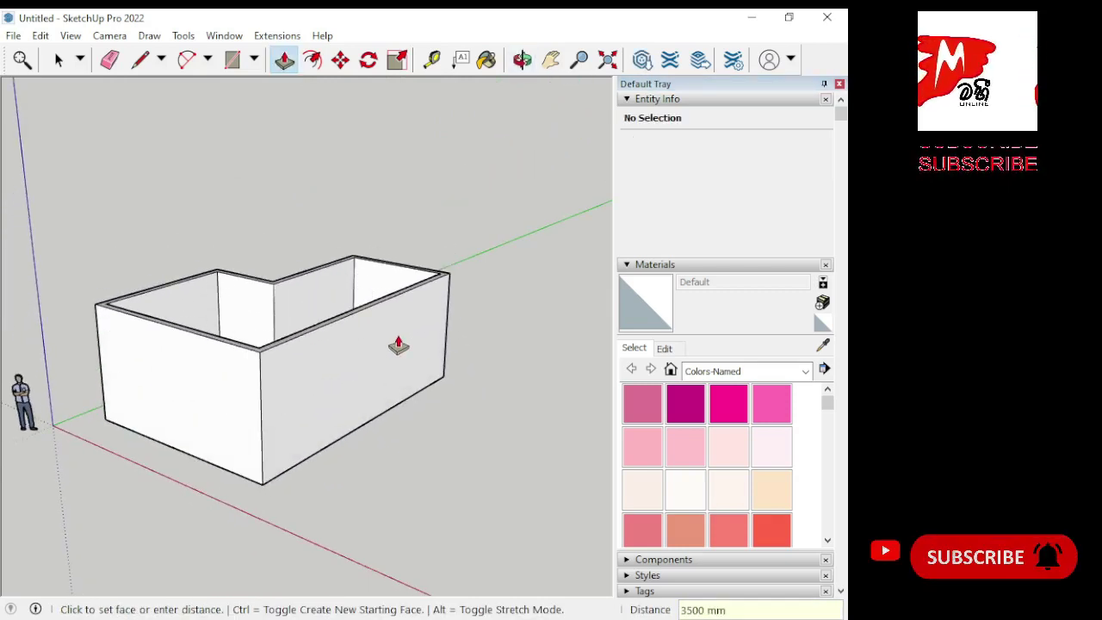
middle_drag(445, 408, 246, 574)
Step: Draw a 225 mm vertical line rising from the midpoint of the inner wall's base
middle_drag(479, 438, 113, 283)
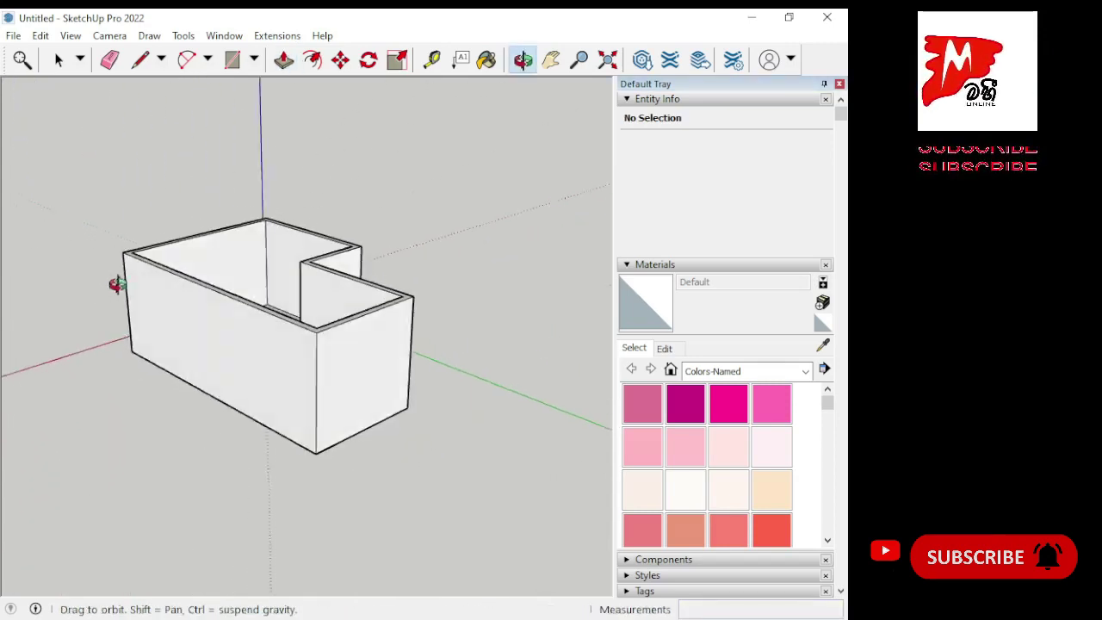
middle_drag(389, 413, 318, 424)
mouse_move(318, 424)
mouse_down()
mouse_move(68, 455)
mouse_move(1, 370)
mouse_move(3, 394)
mouse_up()
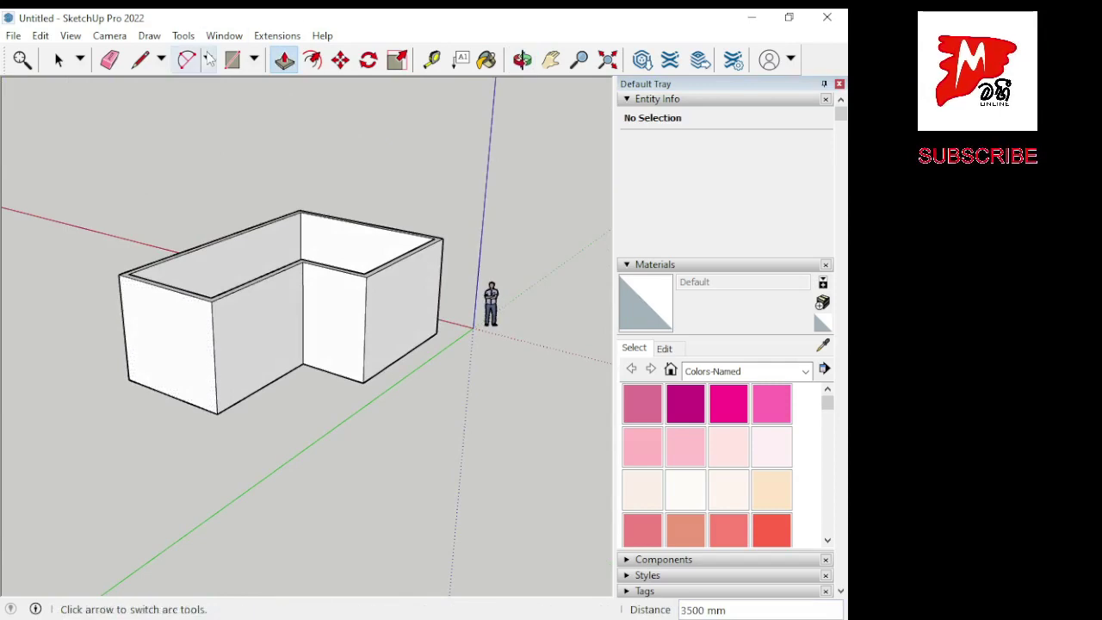
mouse_move(332, 389)
mouse_down()
mouse_move(340, 395)
mouse_move(280, 448)
mouse_move(405, 448)
mouse_move(543, 394)
mouse_move(452, 390)
mouse_up()
key(r)
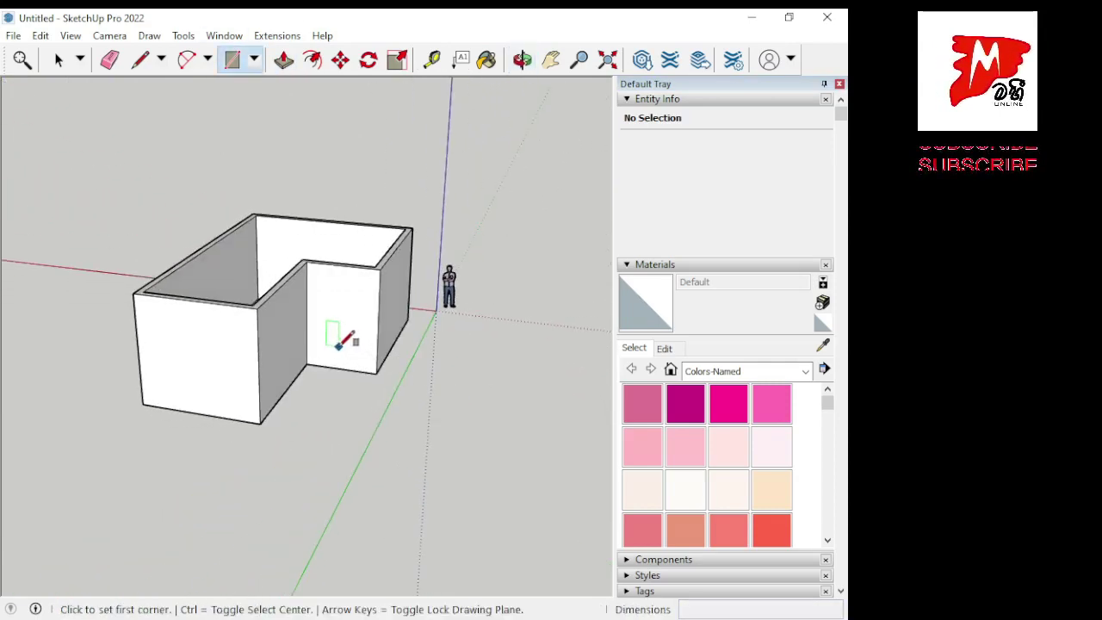
scroll(344, 336, up, 5)
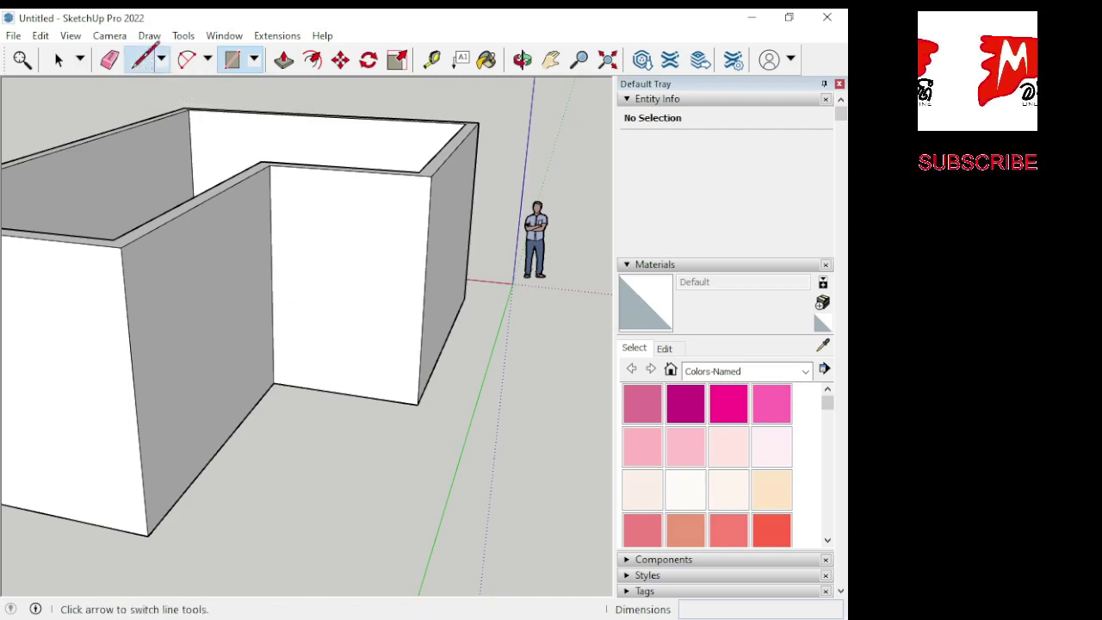
click(140, 59)
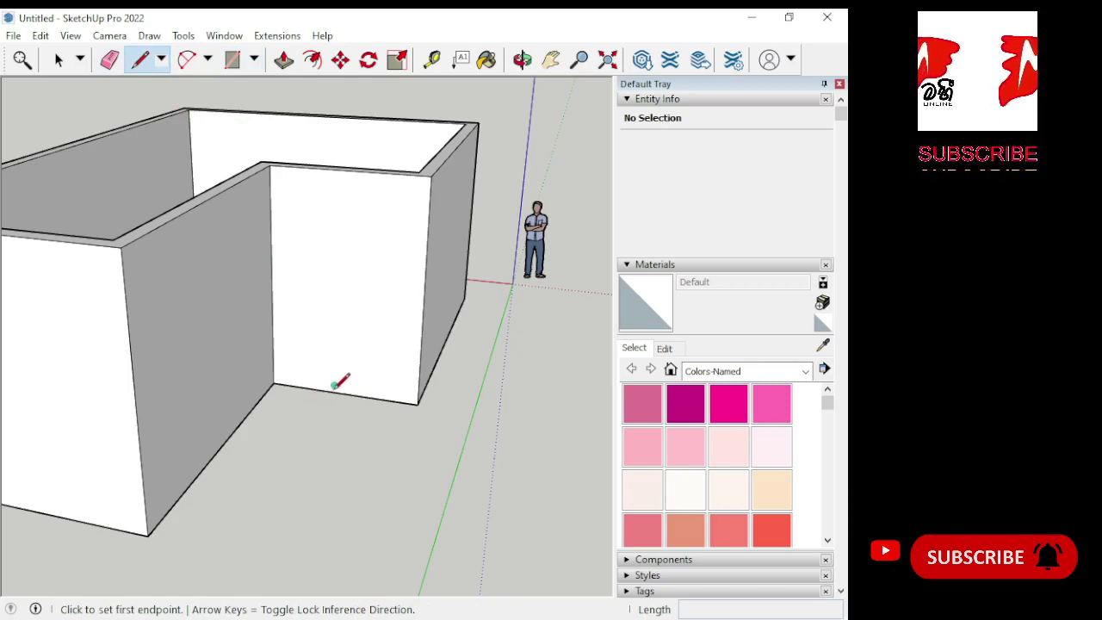
click(343, 394)
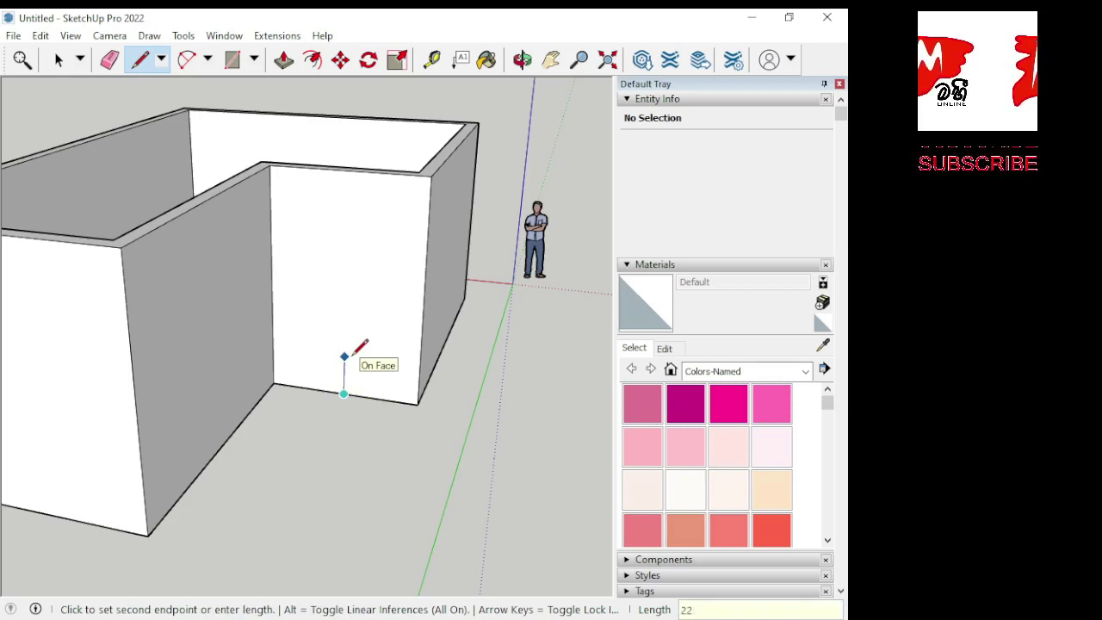
text(5)
key(Return)
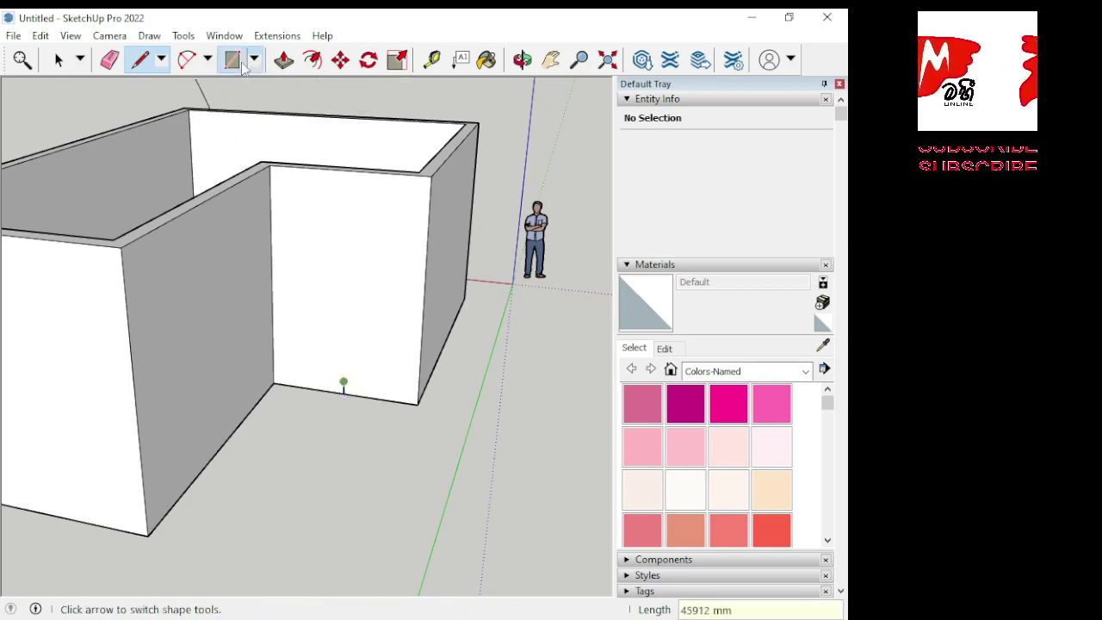
Step: Try 1000 by 2500 and 2500 by 100 rectangles at the wall base, undoing both
click(239, 62)
click(344, 382)
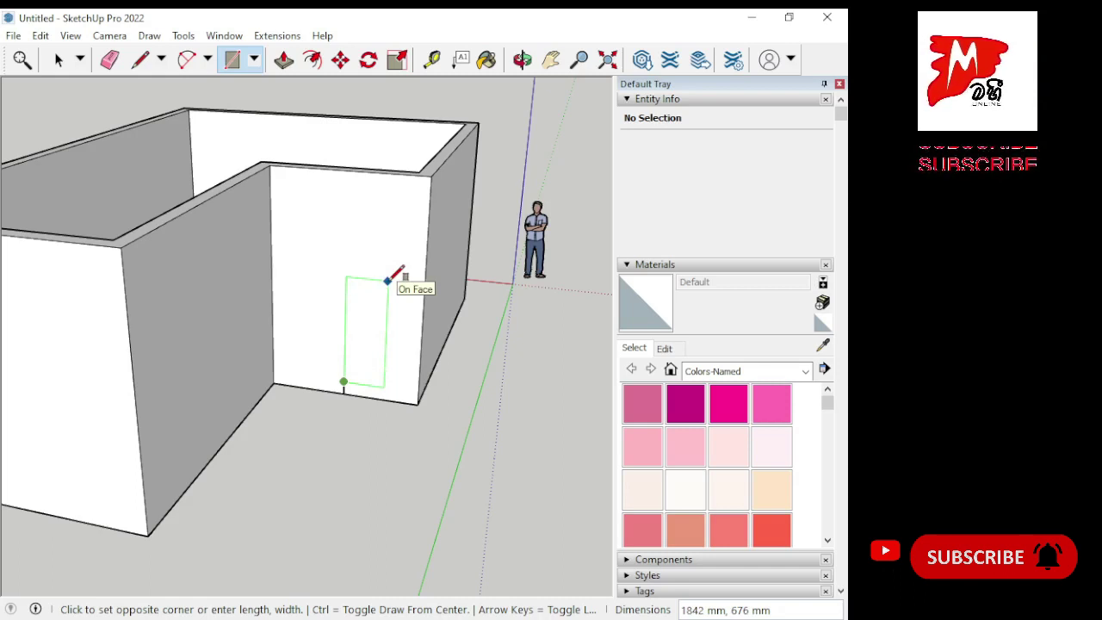
text(1000,)
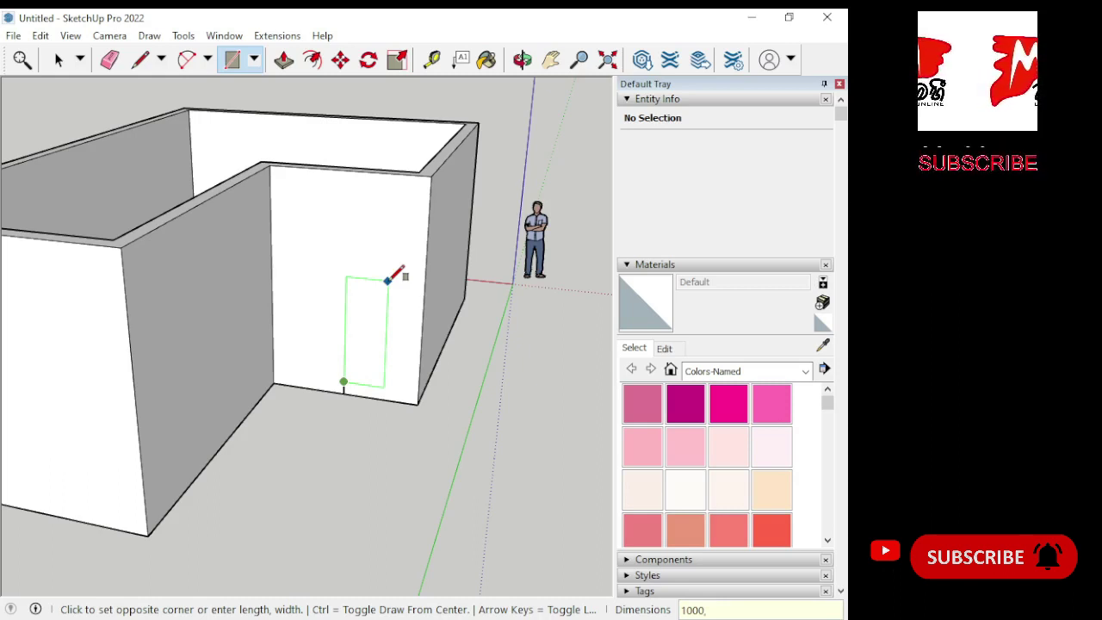
text(2500)
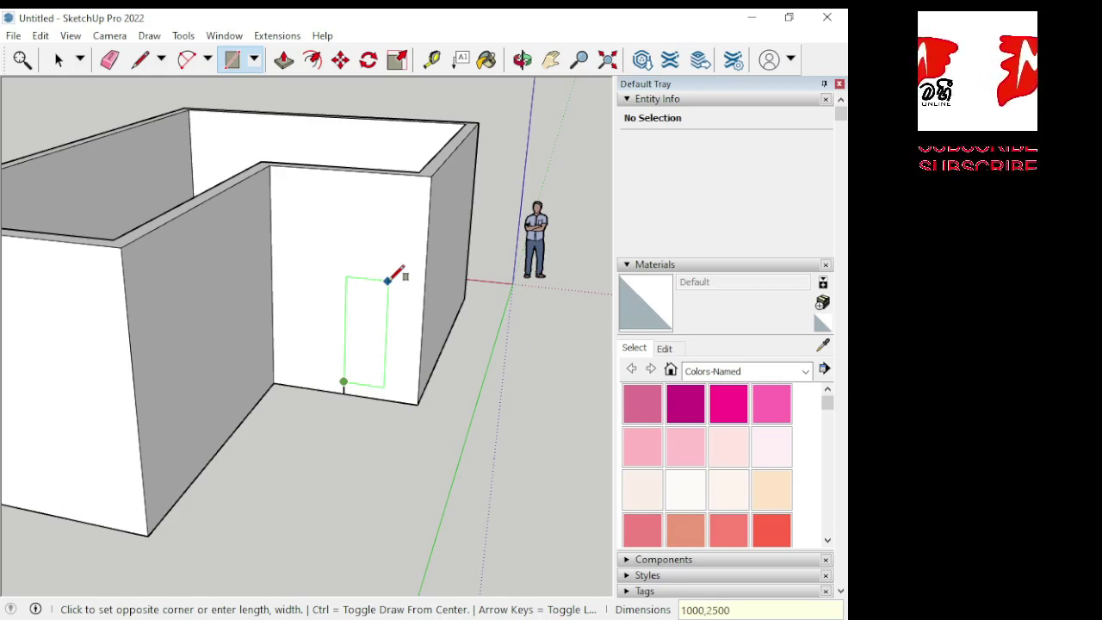
key(Return)
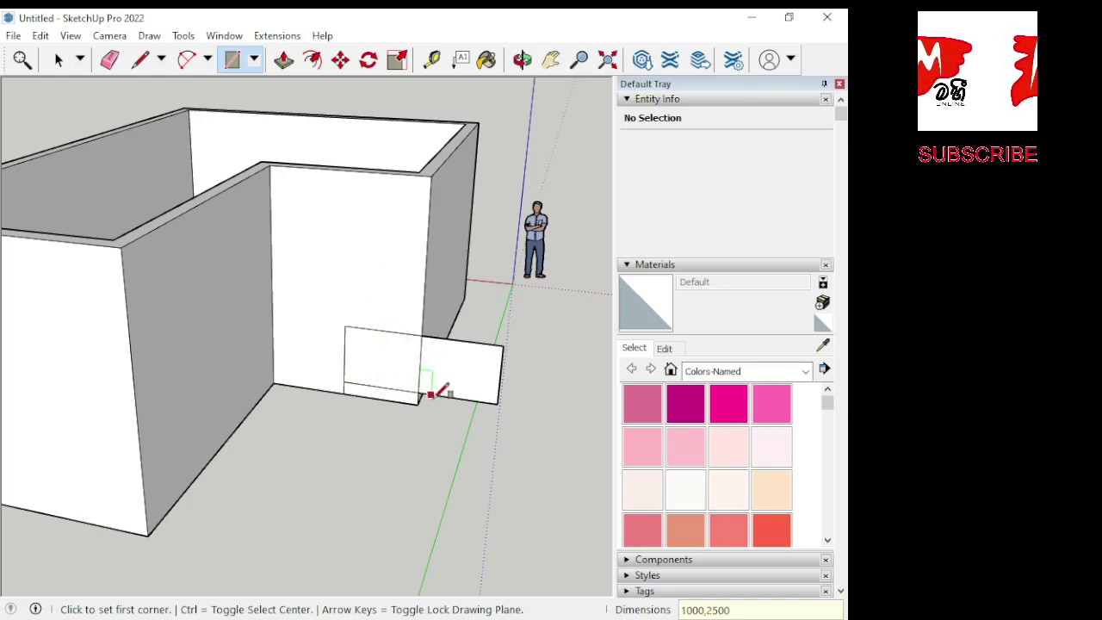
key(ctrl+z)
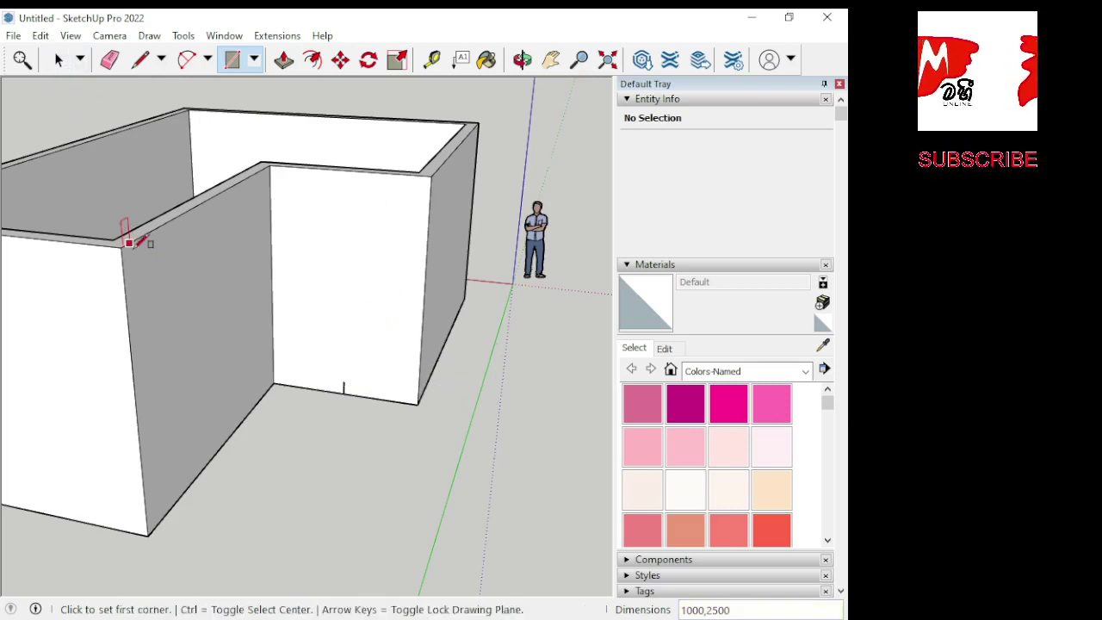
click(343, 380)
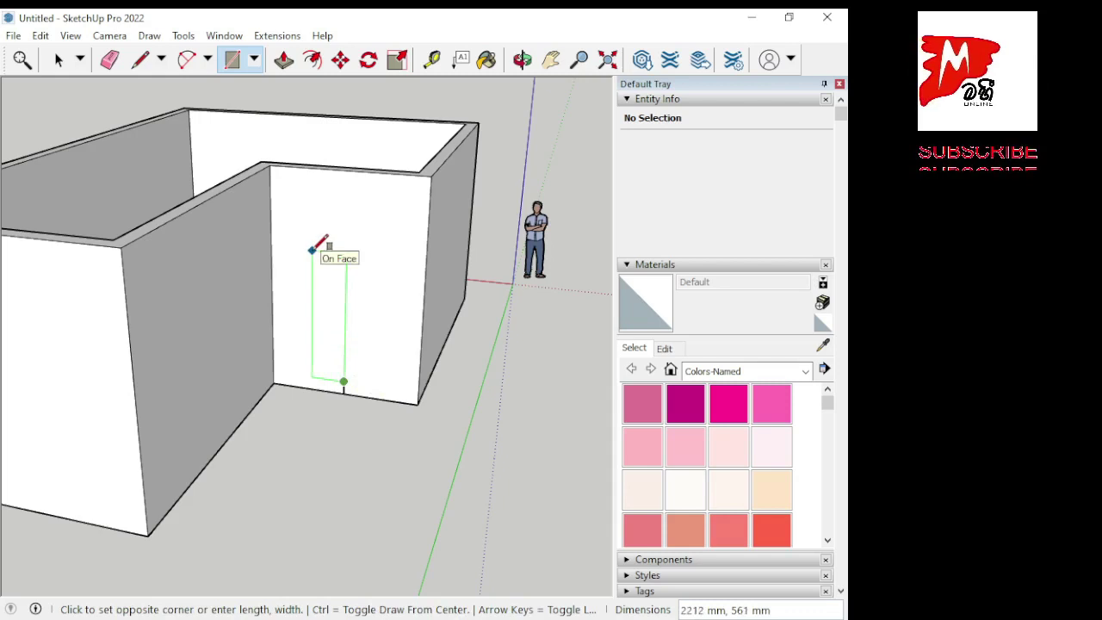
text(2500)
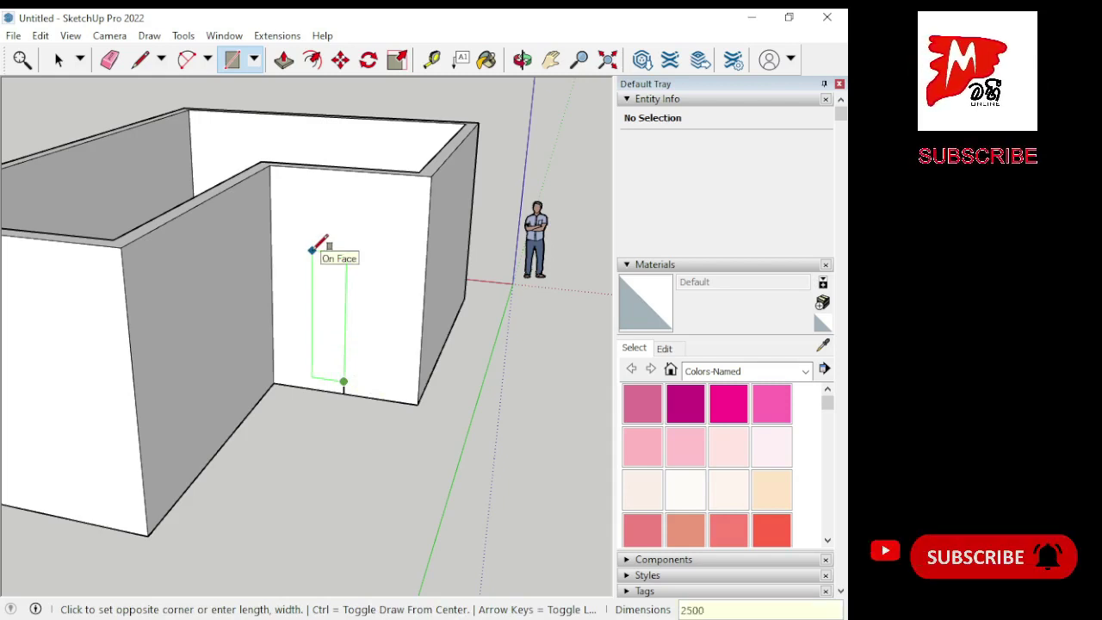
text(,100)
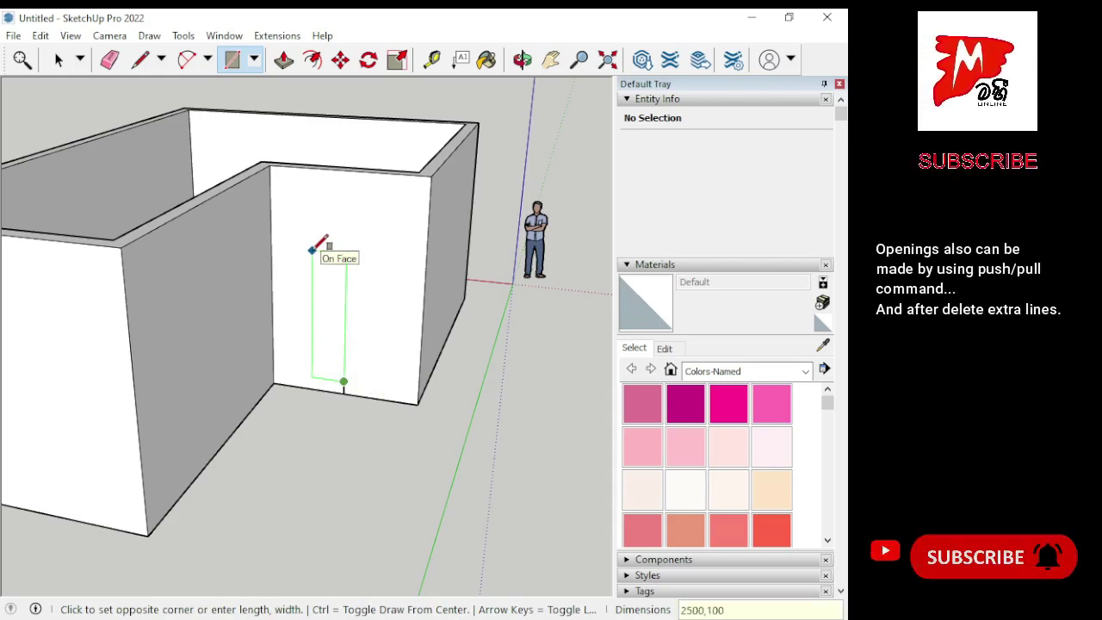
key(Return)
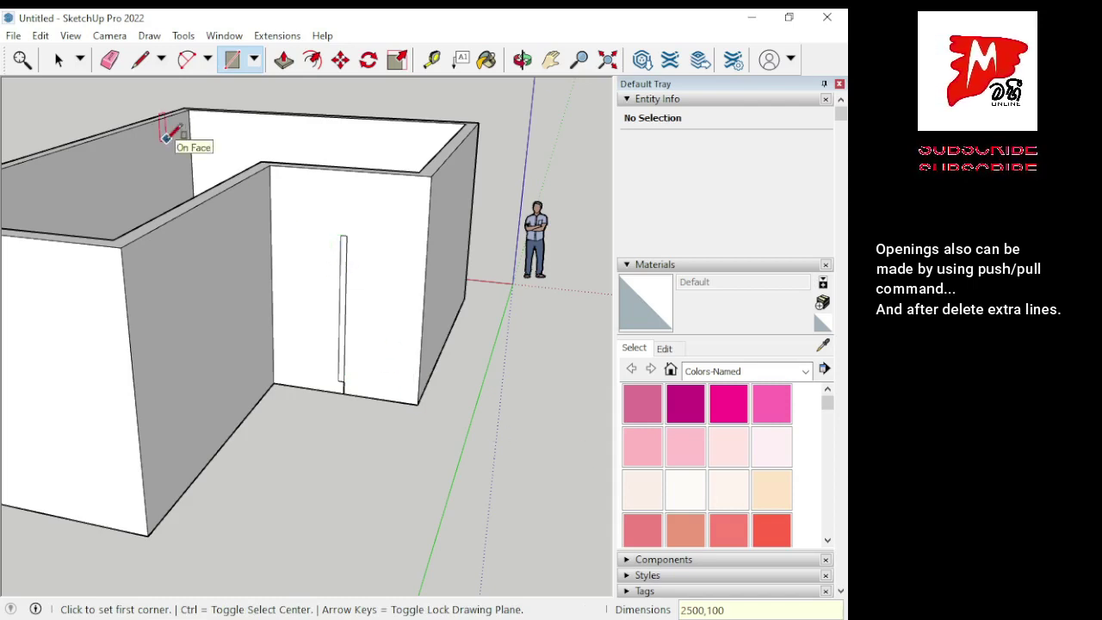
key(ctrl+z)
Step: Draw the 2500 by 1000 door rectangle from the wall base corner
click(343, 381)
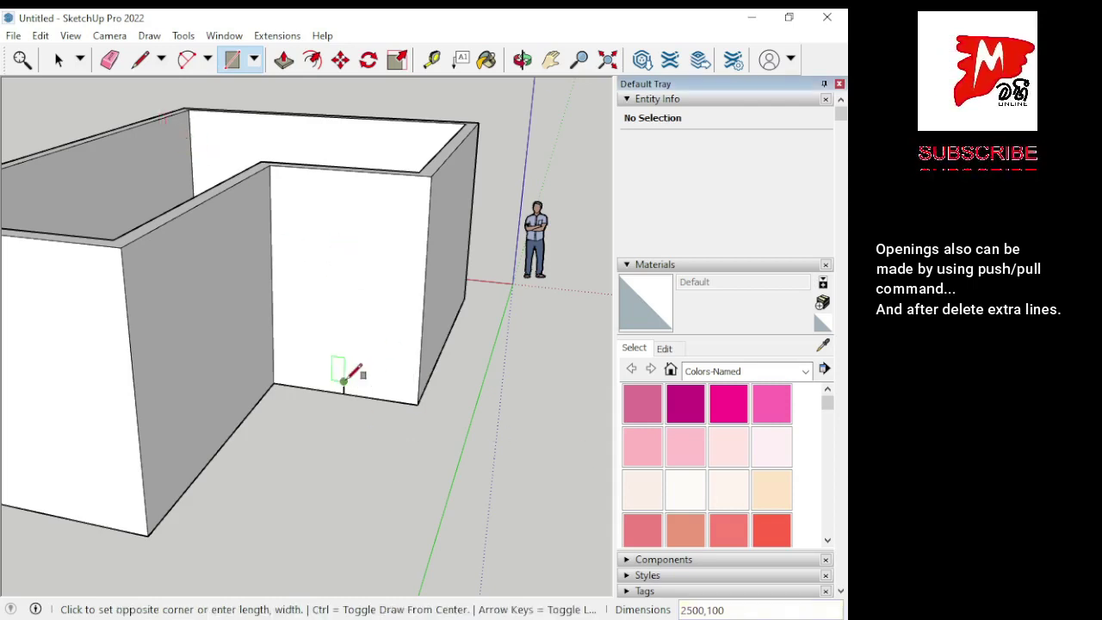
text(25)
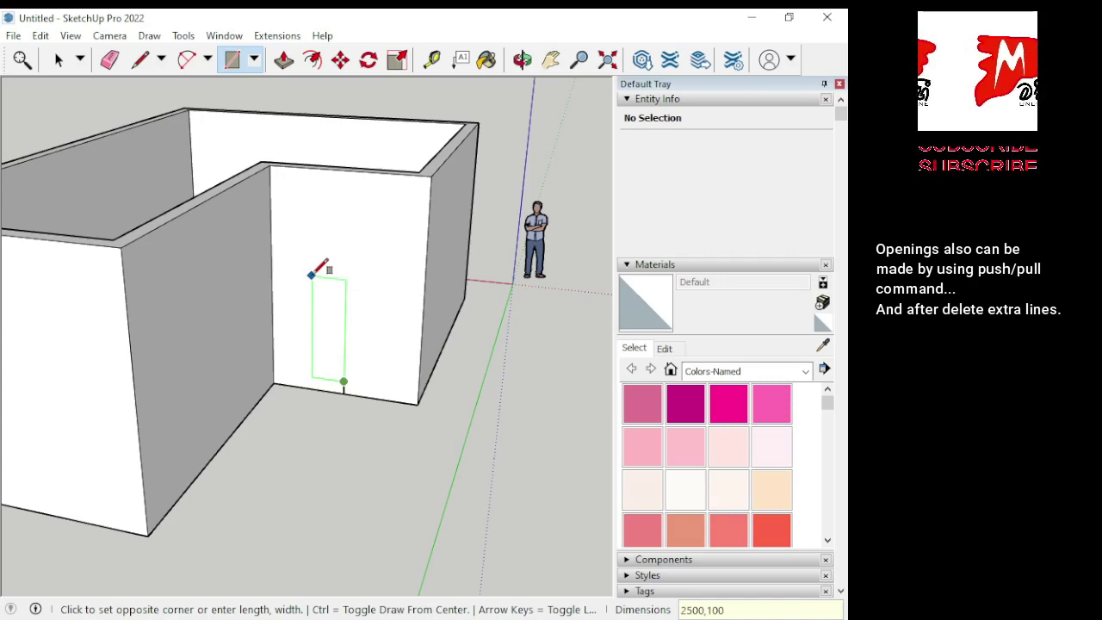
text(0)
key(Return)
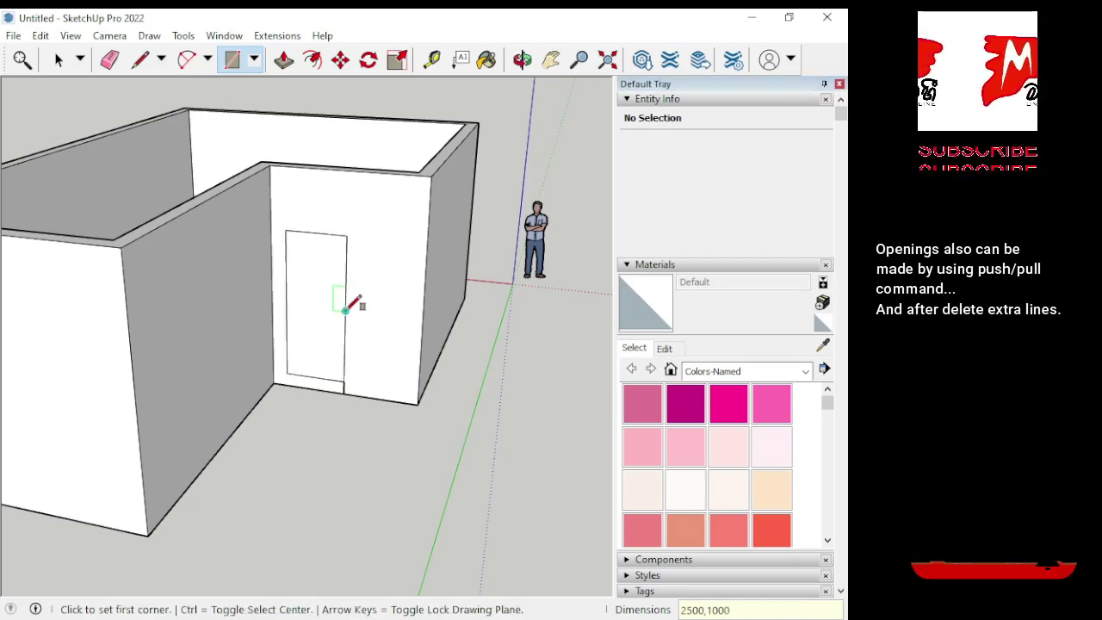
click(283, 60)
Step: Push the door face part-way into the wall
click(323, 291)
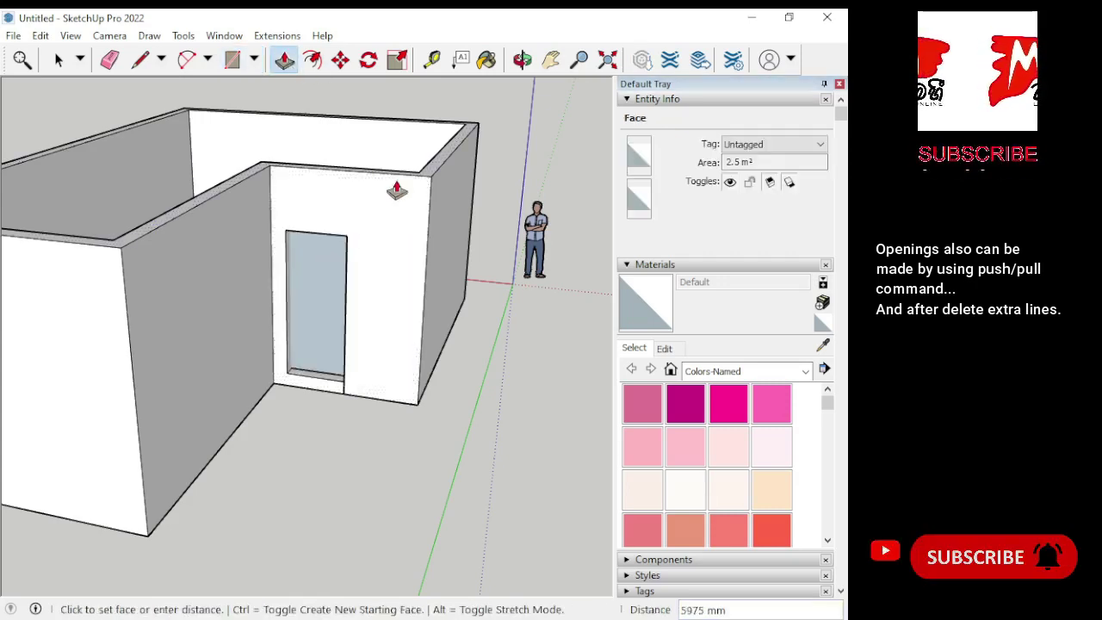
mouse_move(391, 192)
middle_down()
mouse_move(273, 455)
mouse_move(388, 373)
mouse_move(473, 342)
mouse_move(290, 485)
mouse_move(502, 266)
middle_up()
click(349, 342)
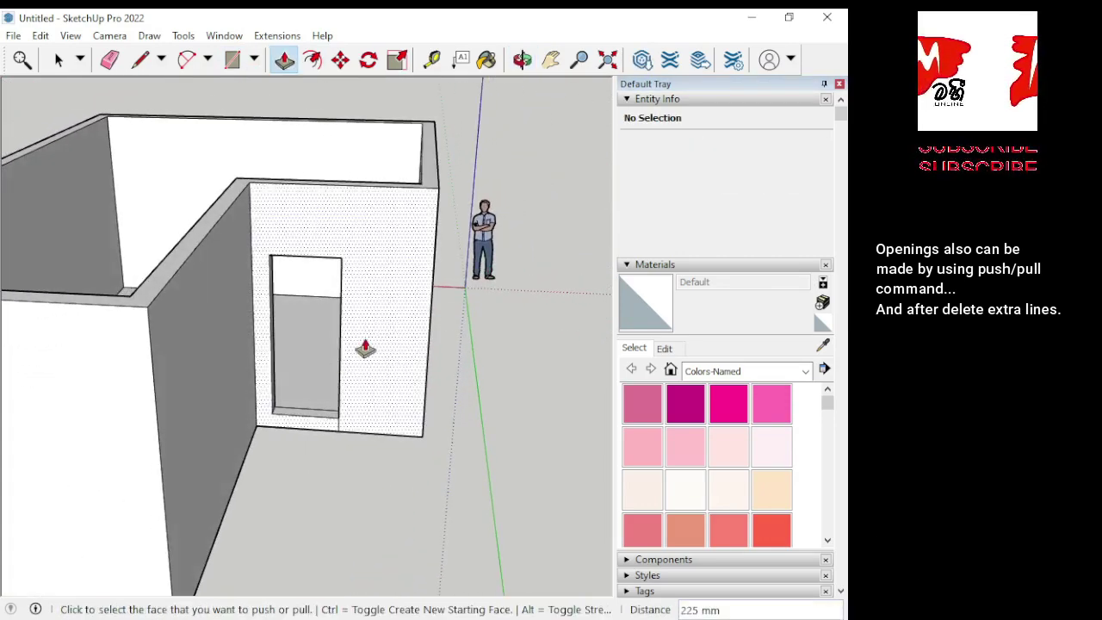
scroll(315, 387, up, 3)
scroll(312, 433, up, 2)
click(313, 433)
mouse_move(313, 433)
middle_down()
mouse_move(413, 422)
mouse_move(370, 431)
mouse_move(401, 492)
mouse_move(383, 357)
middle_up()
Step: Push the door jamb face and the remaining door face 500 mm each through the wall
click(402, 353)
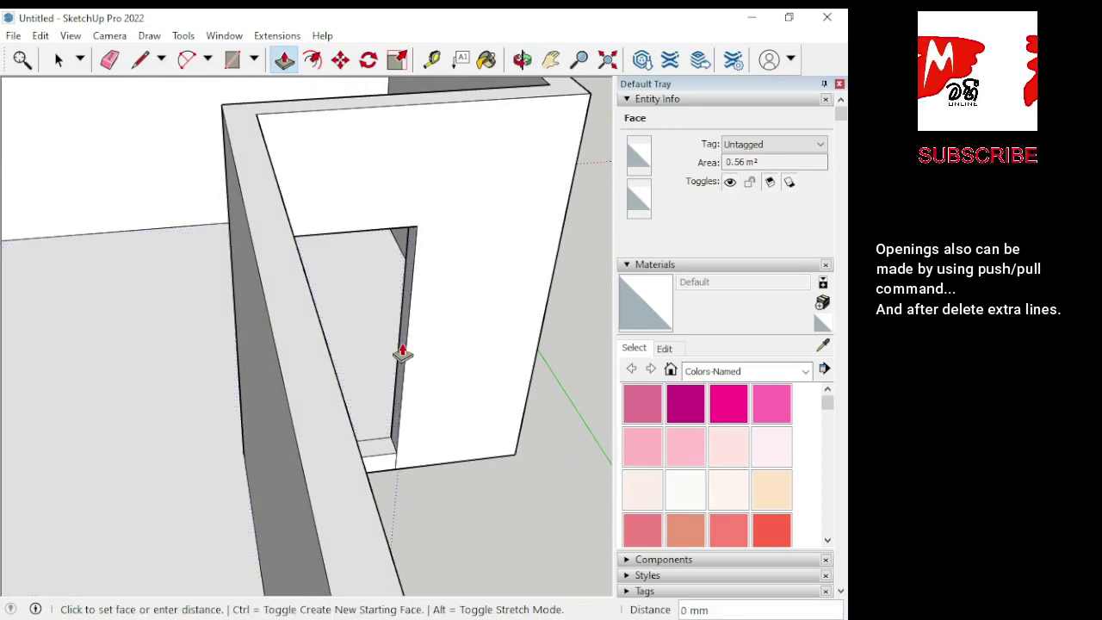
text(500)
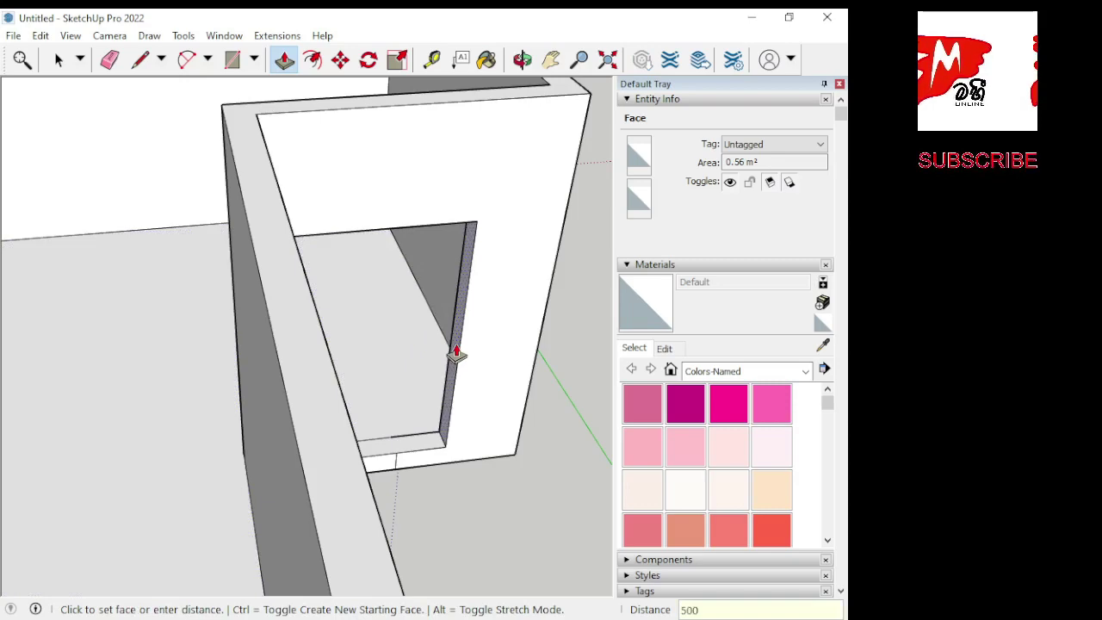
key(Return)
mouse_move(480, 361)
middle_down()
mouse_move(344, 347)
mouse_move(256, 358)
middle_up()
click(242, 350)
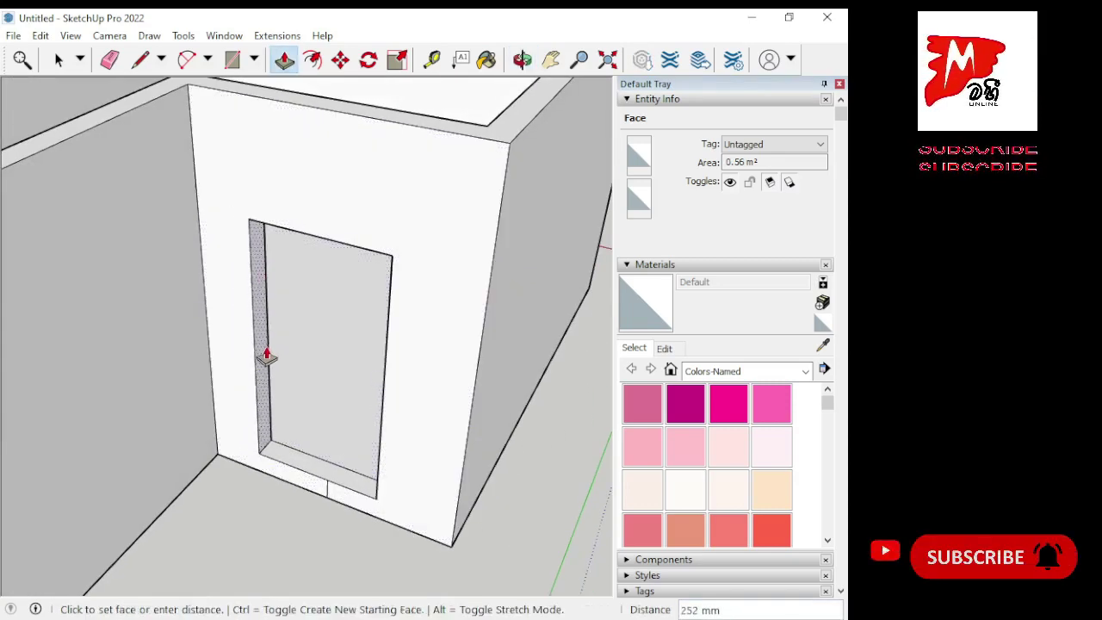
text(500)
key(Return)
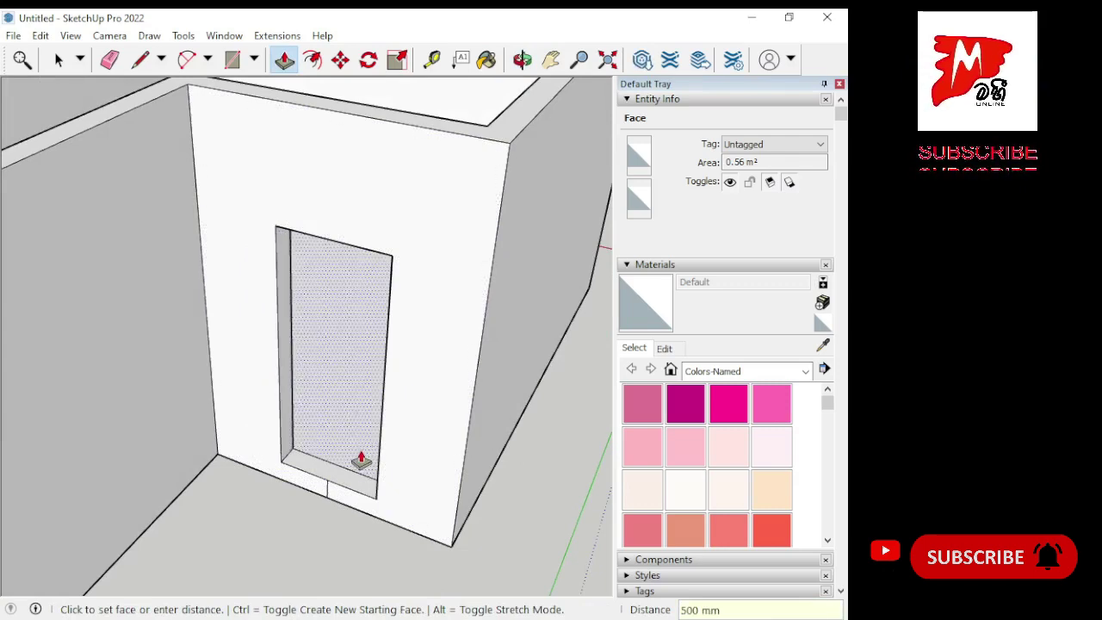
Step: Select and tidy the threshold edges at the bottom of the doorway
click(79, 60)
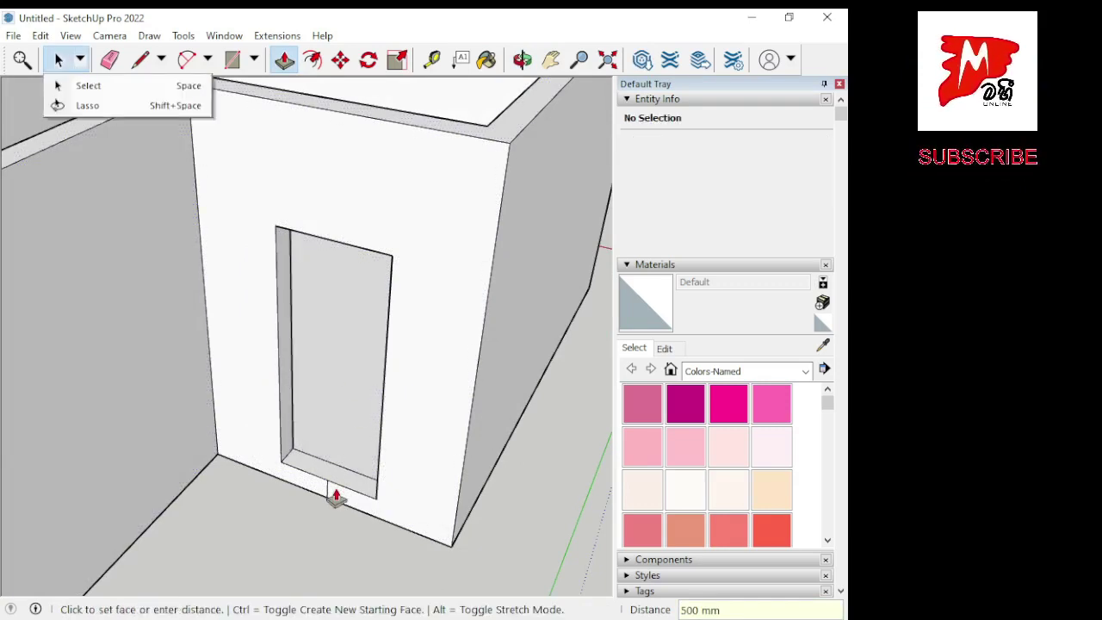
key(Escape)
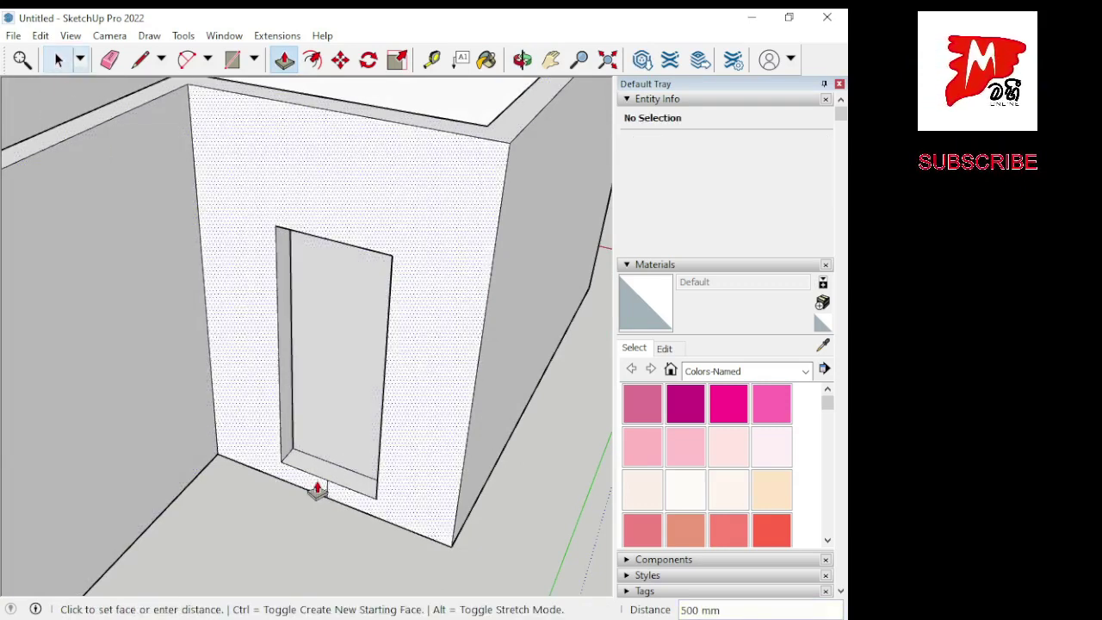
click(59, 60)
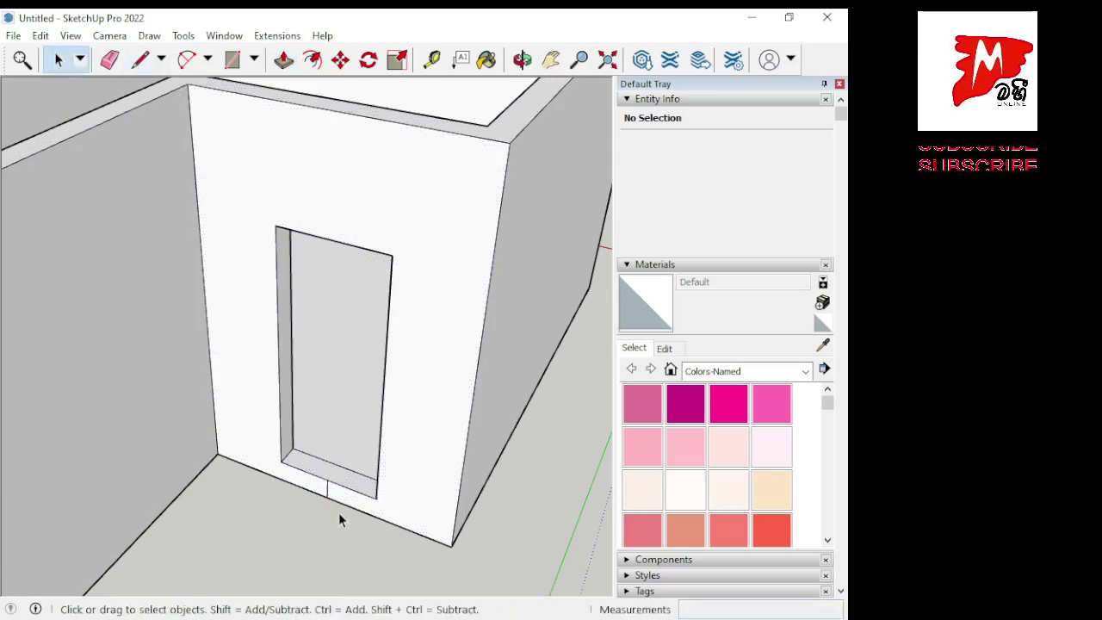
click(340, 538)
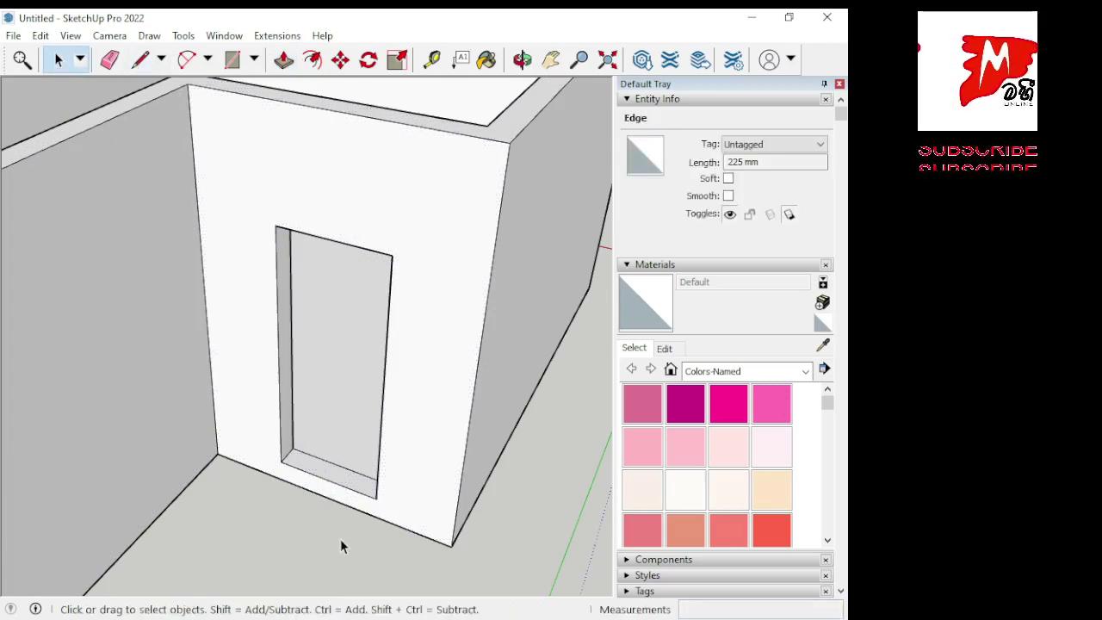
mouse_move(340, 539)
middle_down()
mouse_move(384, 499)
mouse_move(321, 499)
middle_up()
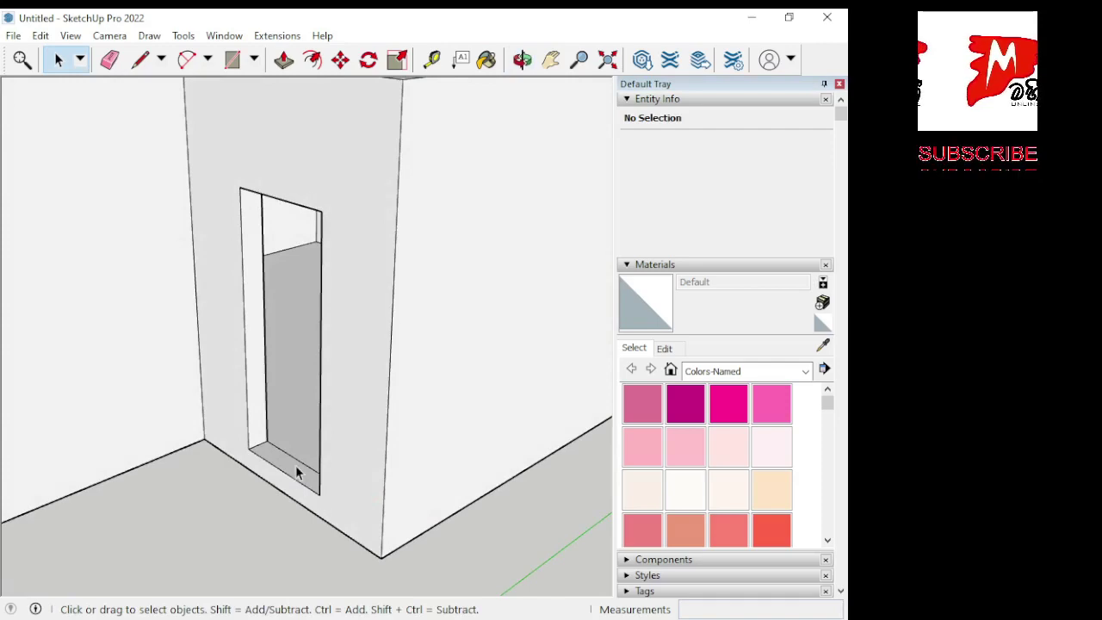
click(298, 462)
mouse_move(298, 462)
middle_down()
mouse_move(247, 514)
mouse_move(489, 302)
middle_up()
click(274, 492)
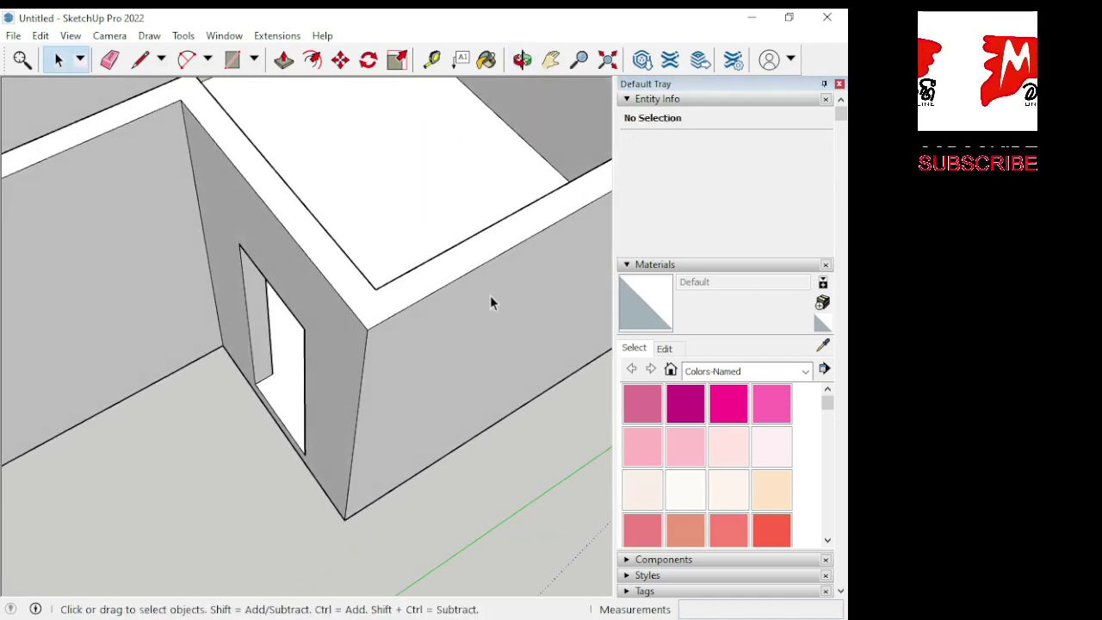
scroll(244, 498, down, 5)
mouse_move(245, 498)
middle_down()
mouse_move(406, 450)
mouse_move(86, 455)
mouse_move(317, 403)
mouse_move(30, 339)
mouse_move(157, 311)
mouse_move(337, 387)
mouse_move(108, 388)
mouse_move(81, 335)
mouse_move(448, 416)
mouse_move(135, 423)
mouse_move(450, 352)
mouse_move(323, 361)
mouse_move(293, 114)
middle_up()
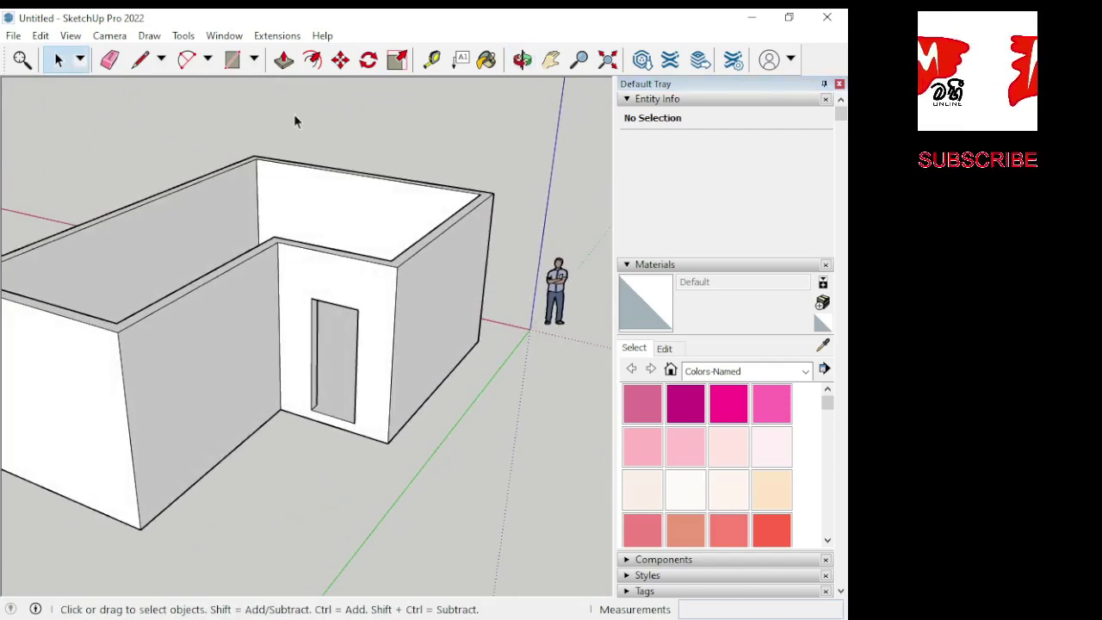
Step: Push the first door jamb face back 100 mm
click(284, 60)
middle_drag(292, 215, 311, 372)
scroll(312, 372, up, 5)
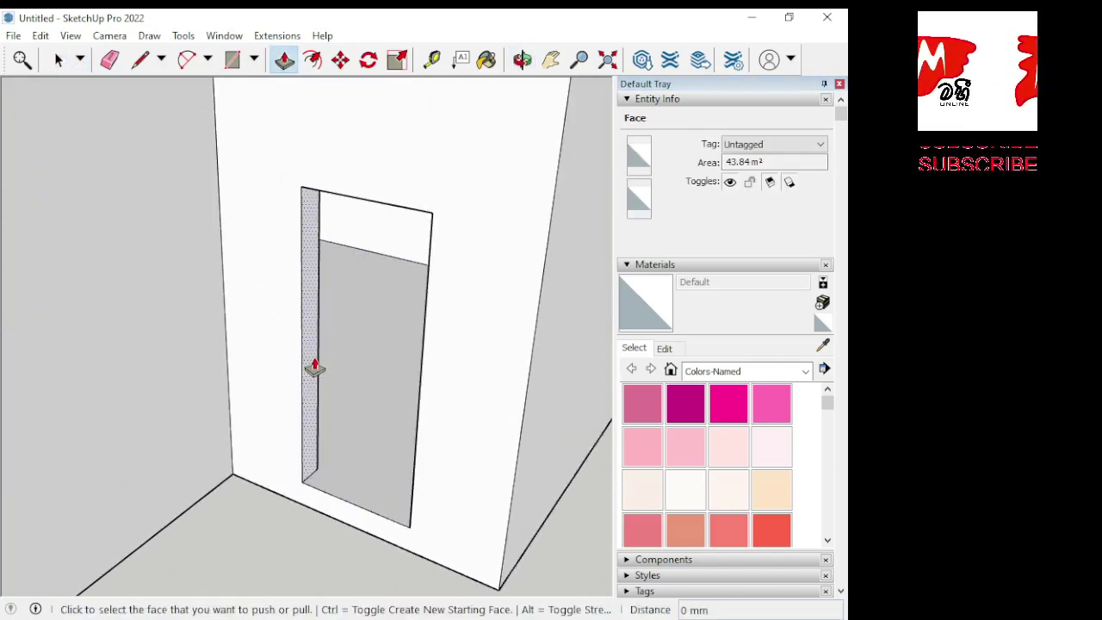
click(311, 365)
text(100)
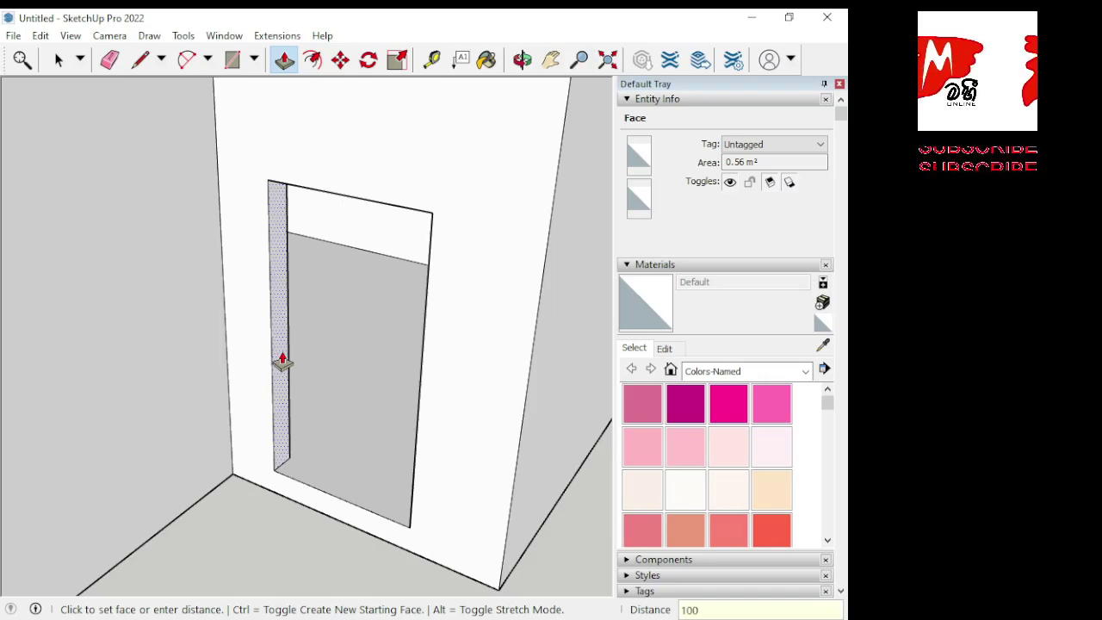
key(Return)
Step: Push the other door jamb face back 100 mm to clear the opening
middle_drag(282, 362, 539, 361)
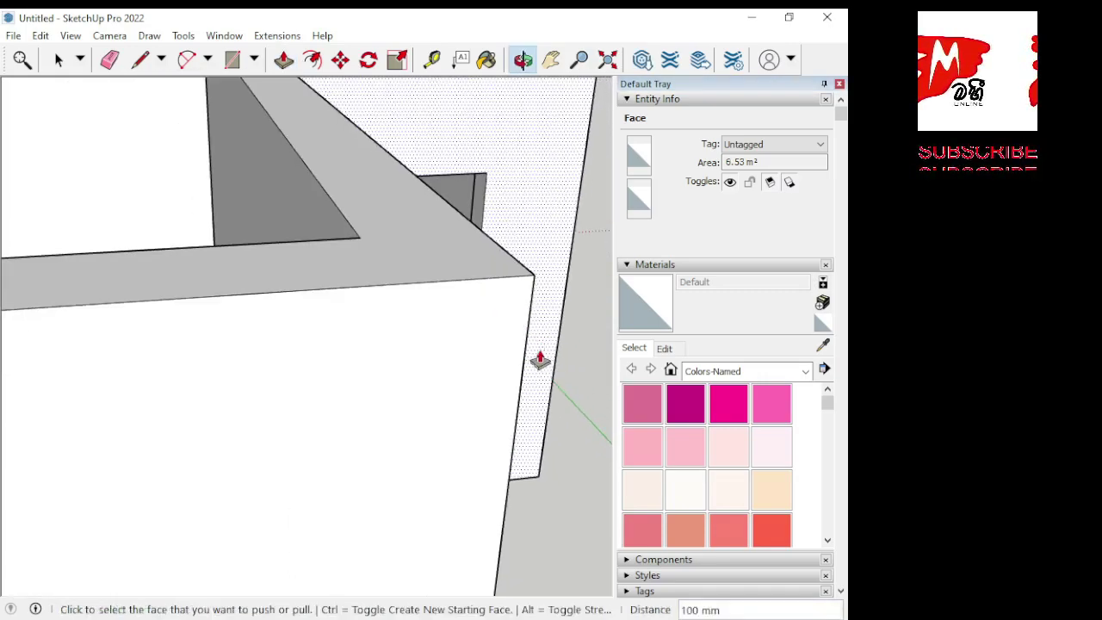
mouse_move(473, 273)
middle_down()
mouse_move(456, 470)
mouse_move(418, 376)
mouse_move(295, 345)
mouse_move(185, 422)
middle_up()
scroll(147, 442, down, 3)
scroll(319, 352, down, 3)
mouse_move(320, 352)
middle_down()
mouse_move(418, 302)
mouse_move(368, 258)
middle_up()
scroll(368, 259, up, 2)
click(384, 246)
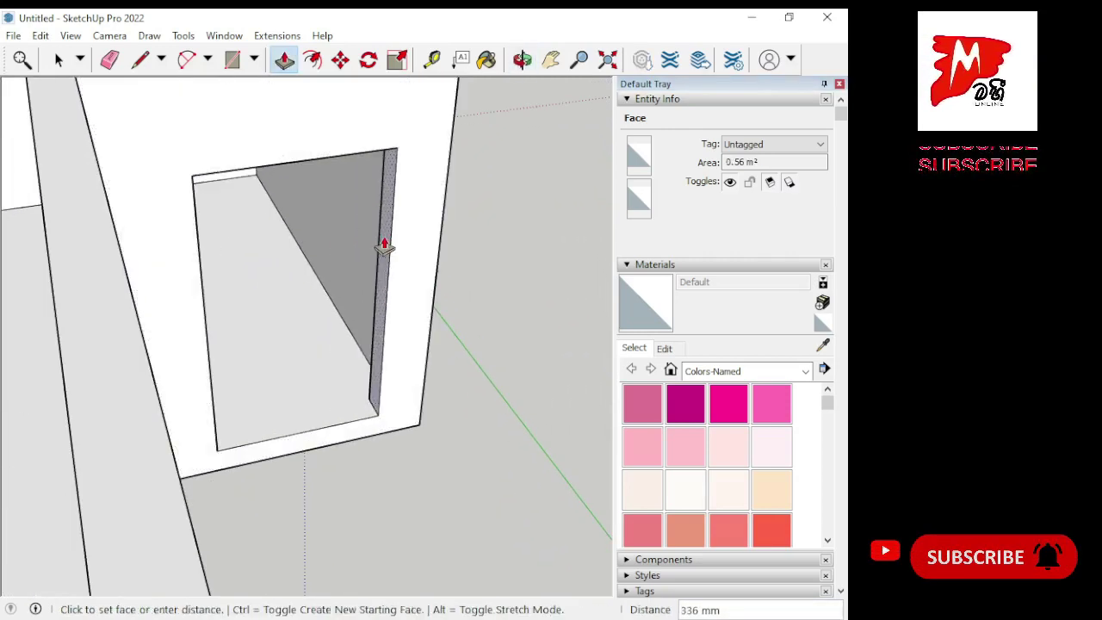
text(0)
key(Return)
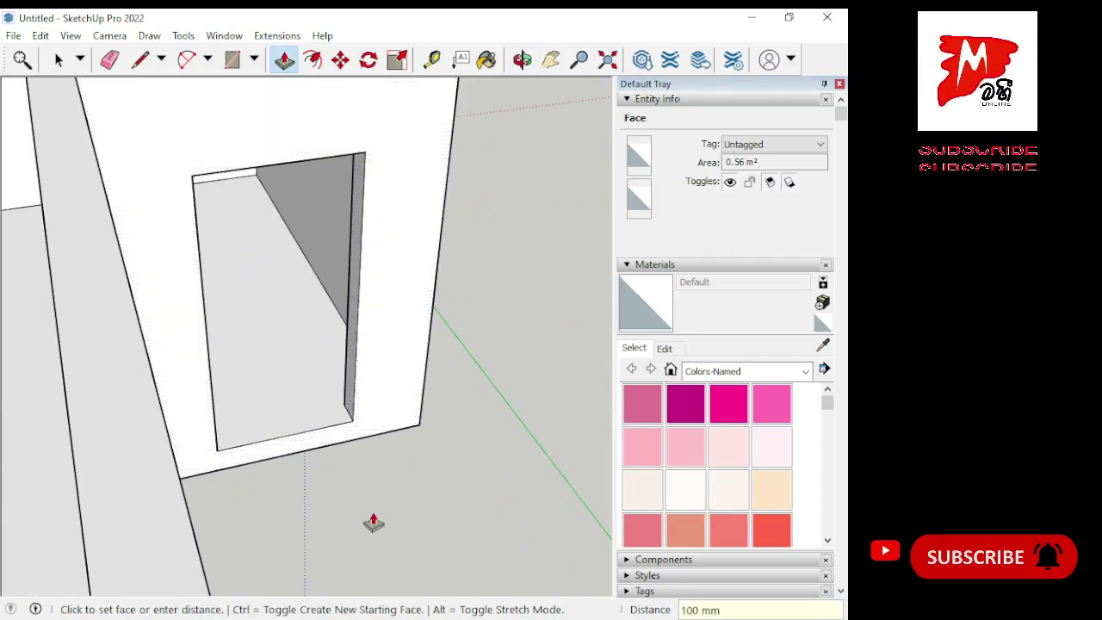
scroll(374, 523, down, 4)
mouse_move(506, 499)
middle_down()
mouse_move(180, 418)
mouse_move(167, 381)
middle_up()
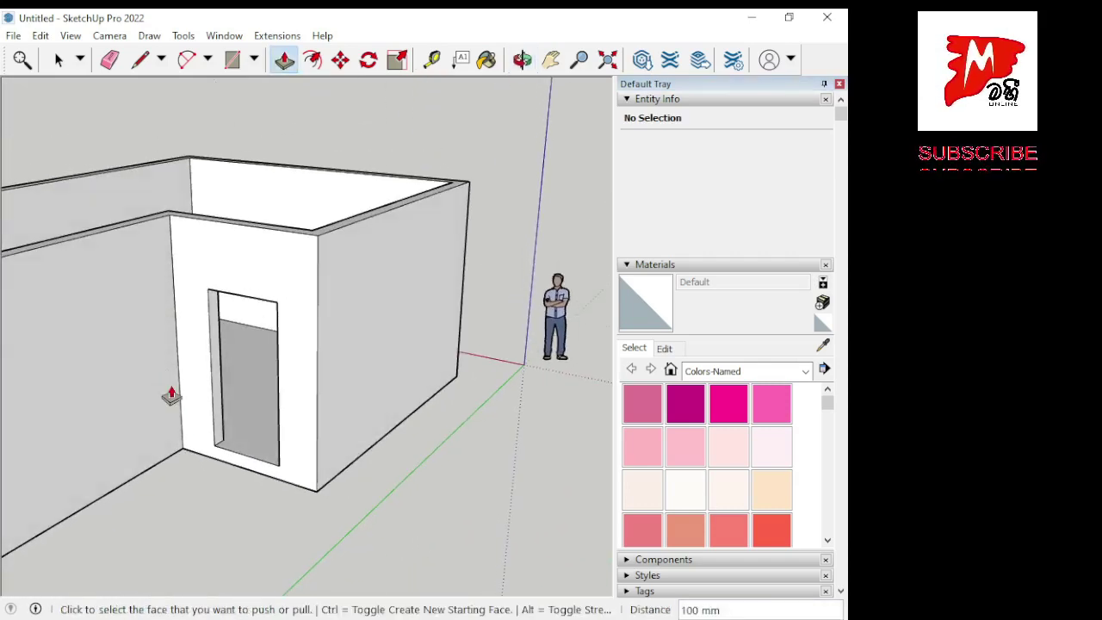
mouse_move(388, 459)
middle_down()
mouse_move(327, 442)
mouse_move(246, 263)
middle_up()
Step: Draw the lintel line level with the door top and carry it round the outer wall corner
click(140, 59)
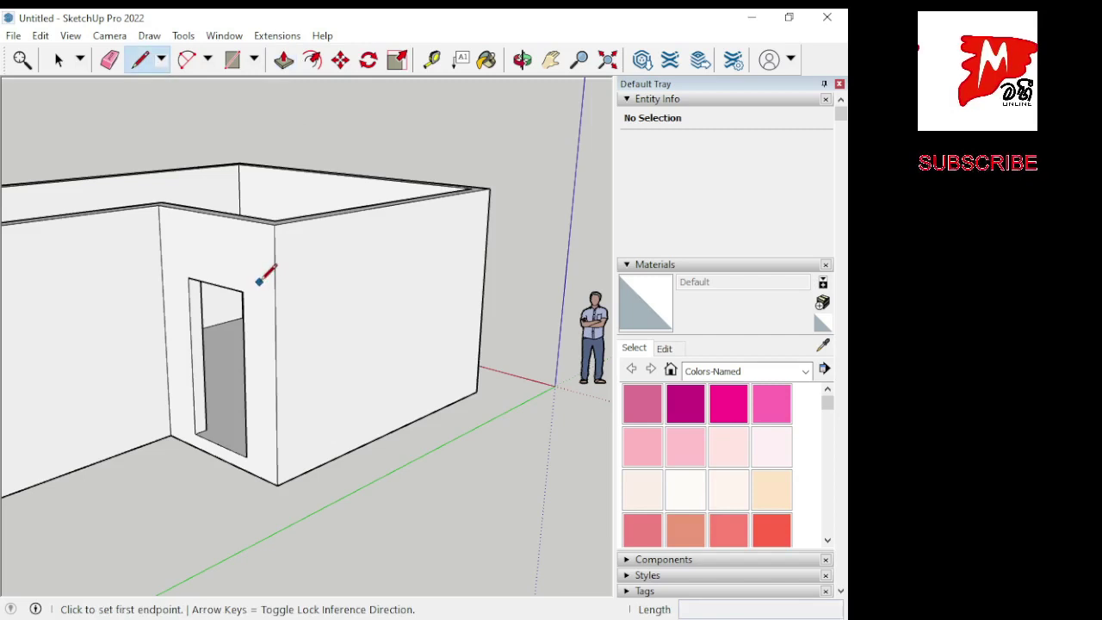
click(244, 291)
click(274, 299)
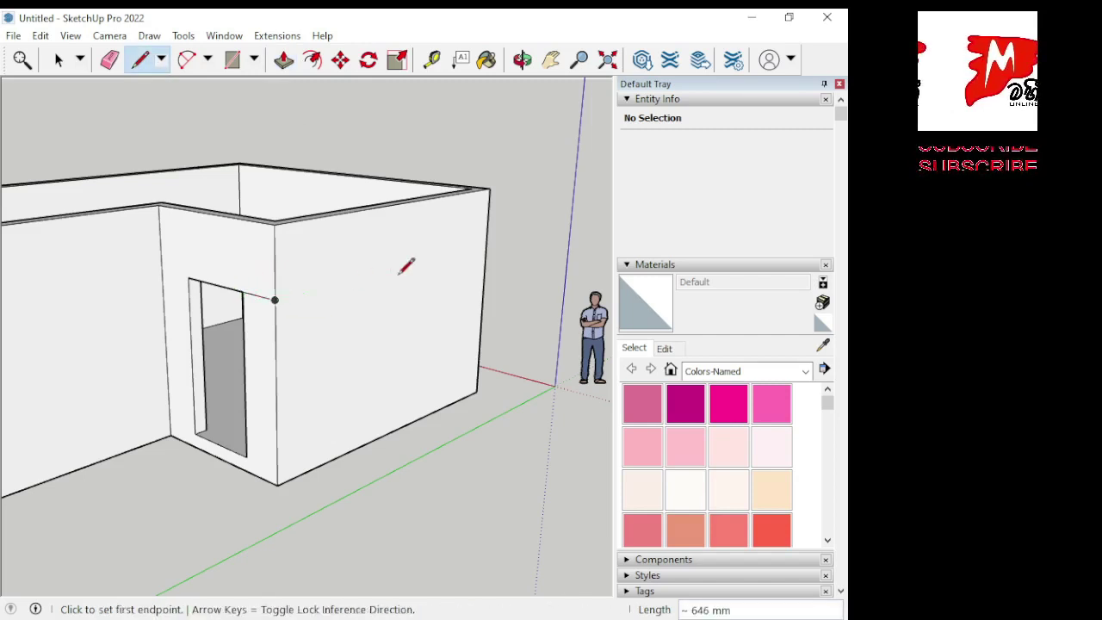
click(485, 246)
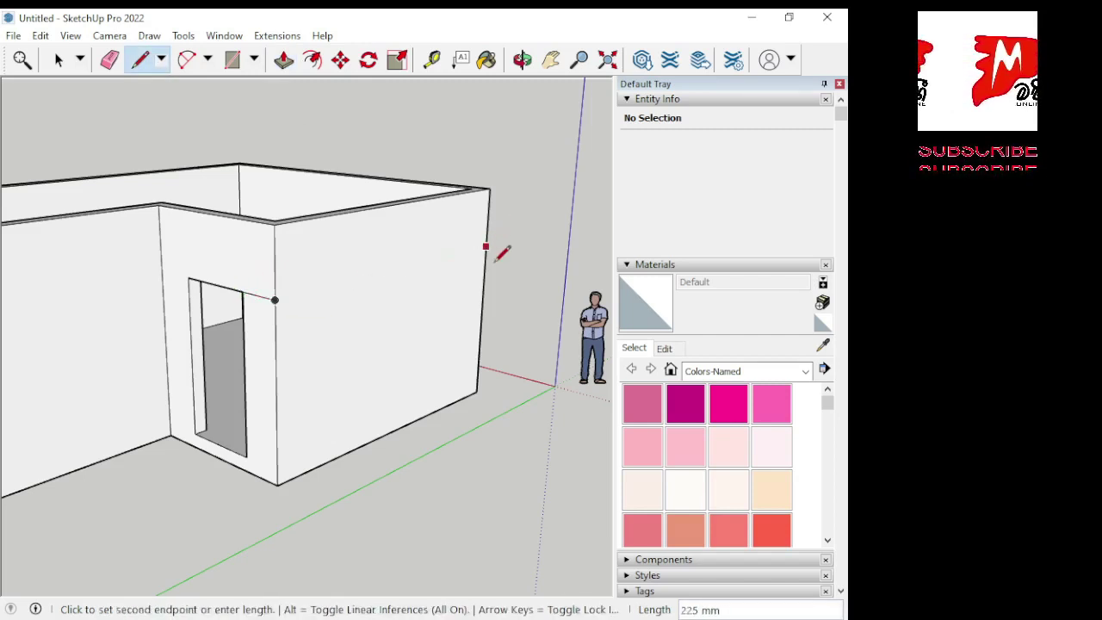
click(275, 299)
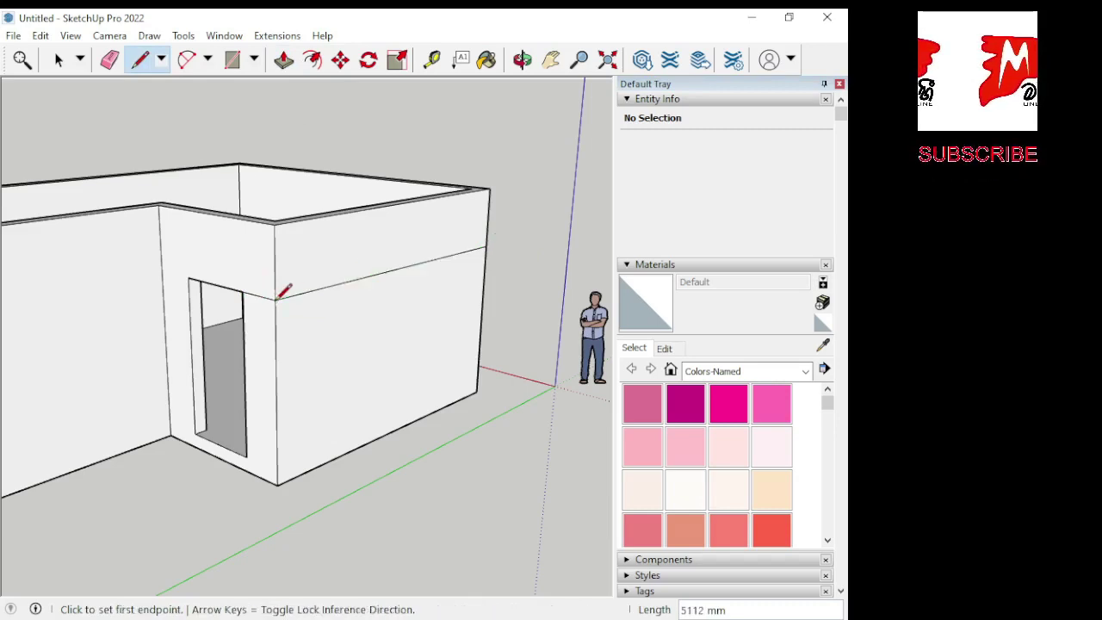
scroll(487, 315, down, 2)
mouse_move(504, 308)
middle_down()
mouse_move(54, 366)
mouse_move(164, 358)
mouse_move(381, 372)
mouse_move(296, 365)
middle_up()
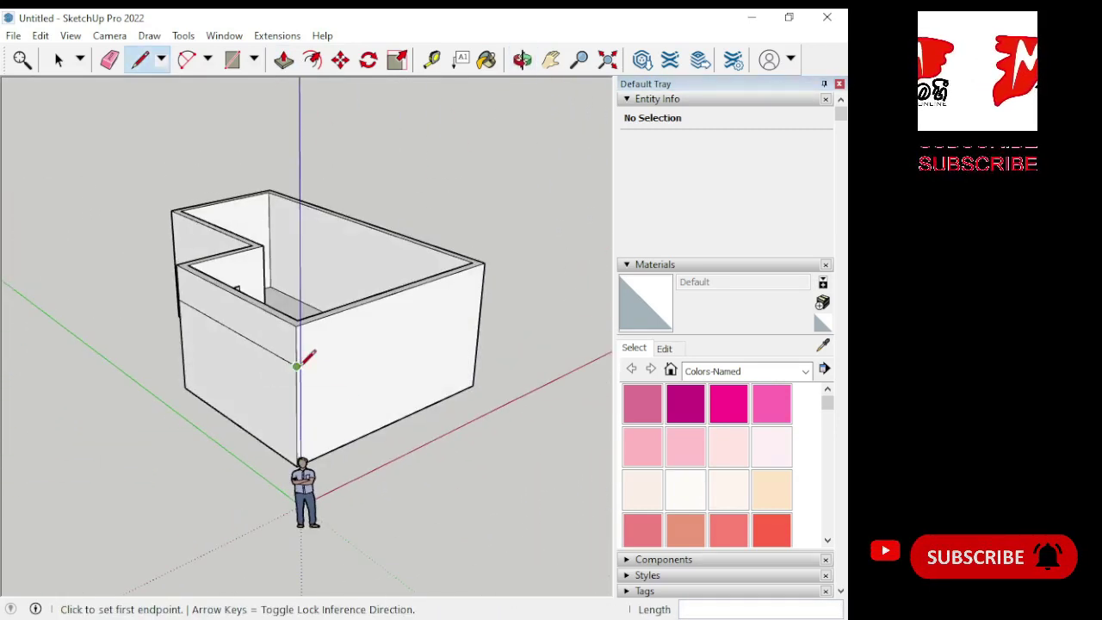
click(296, 366)
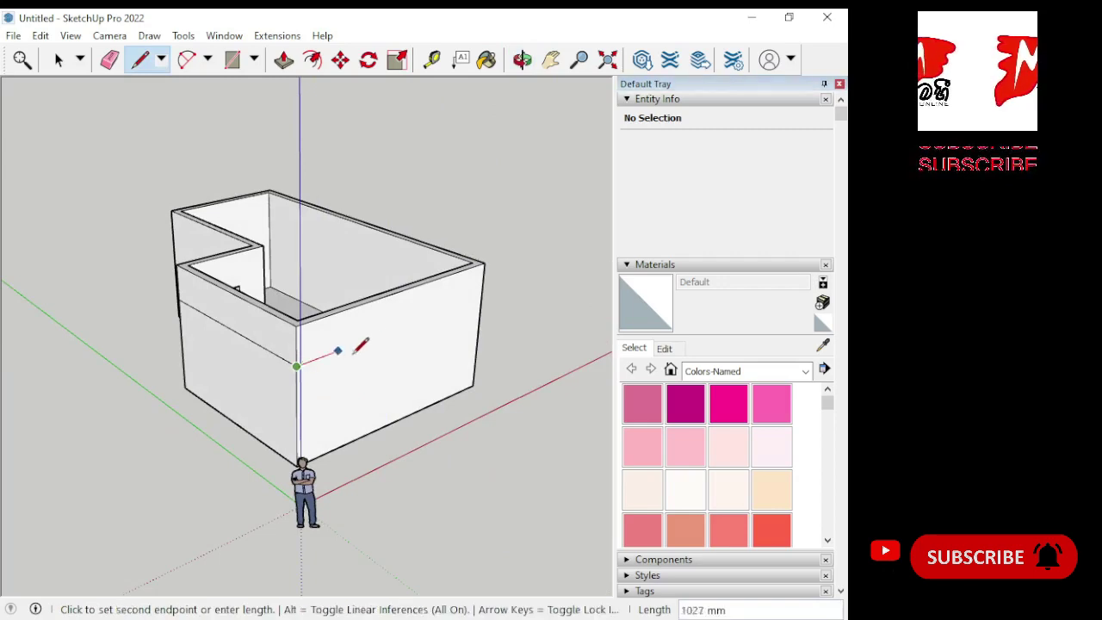
click(483, 296)
Step: Continue the lintel band across the long wall, end wall, side wall and door wall to close the loop
mouse_move(524, 287)
middle_down()
mouse_move(103, 349)
mouse_move(534, 385)
mouse_move(196, 332)
middle_up()
click(195, 353)
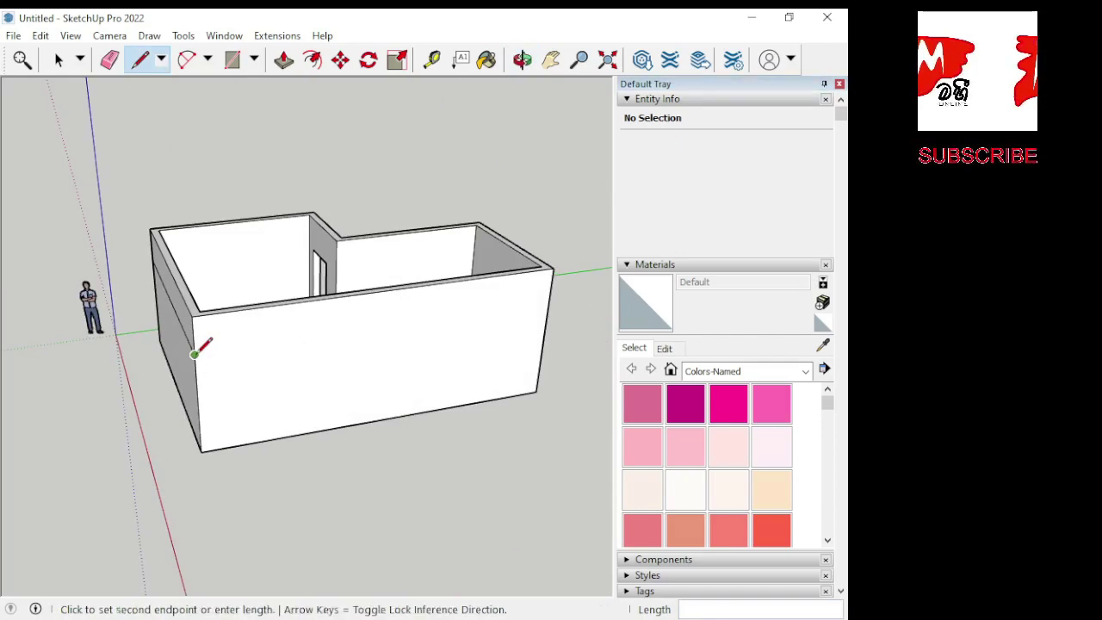
click(548, 302)
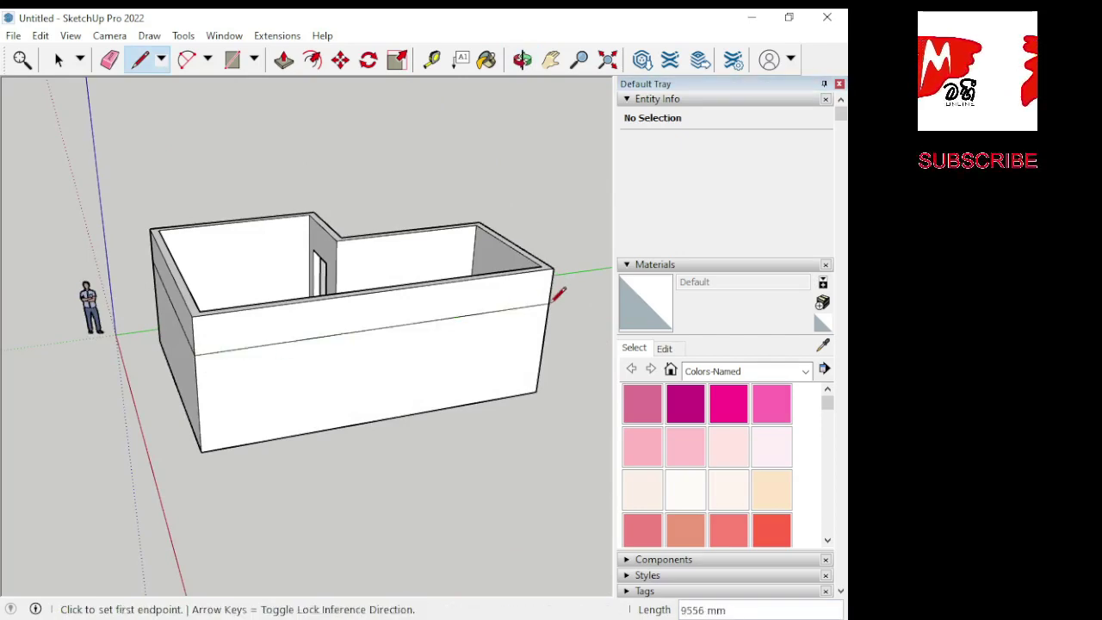
middle_drag(572, 304, 61, 327)
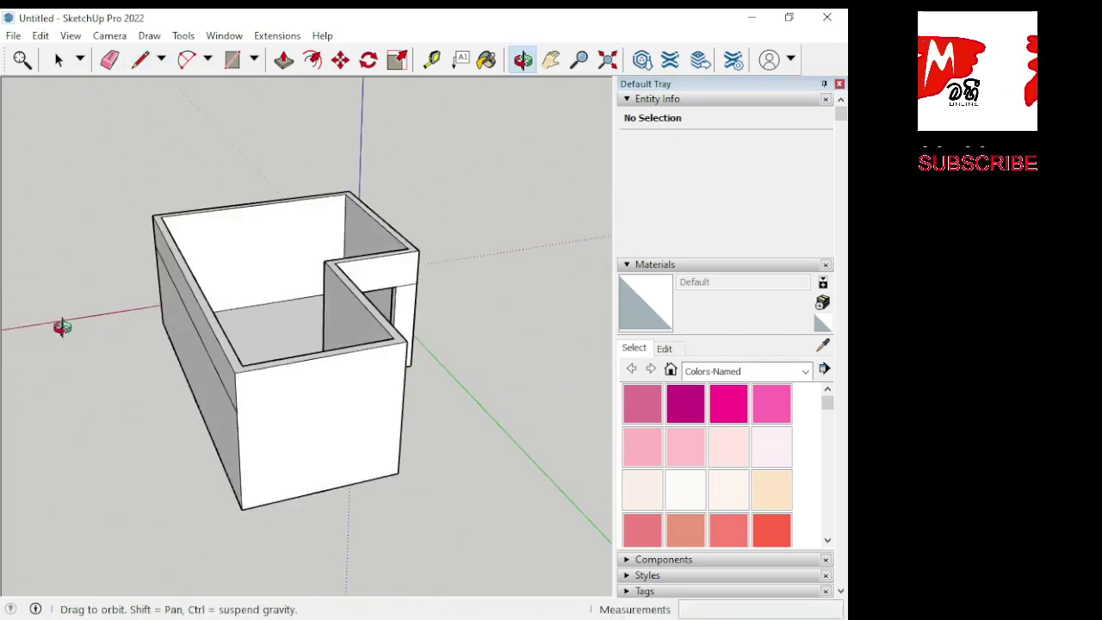
click(236, 412)
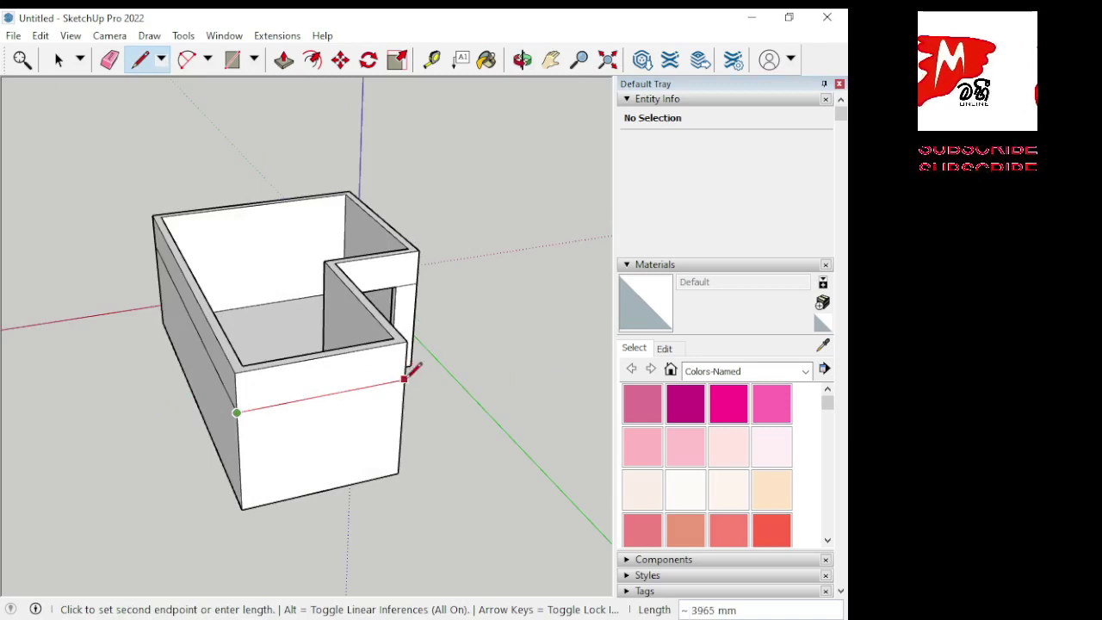
click(404, 379)
middle_drag(448, 368, 147, 394)
scroll(258, 378, up, 3)
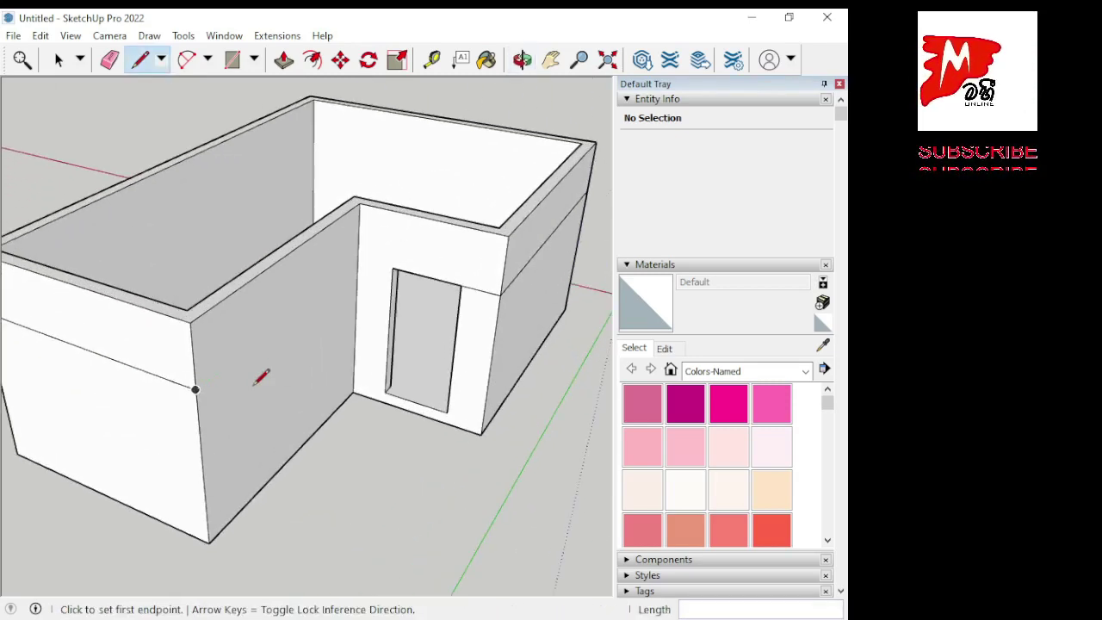
click(196, 389)
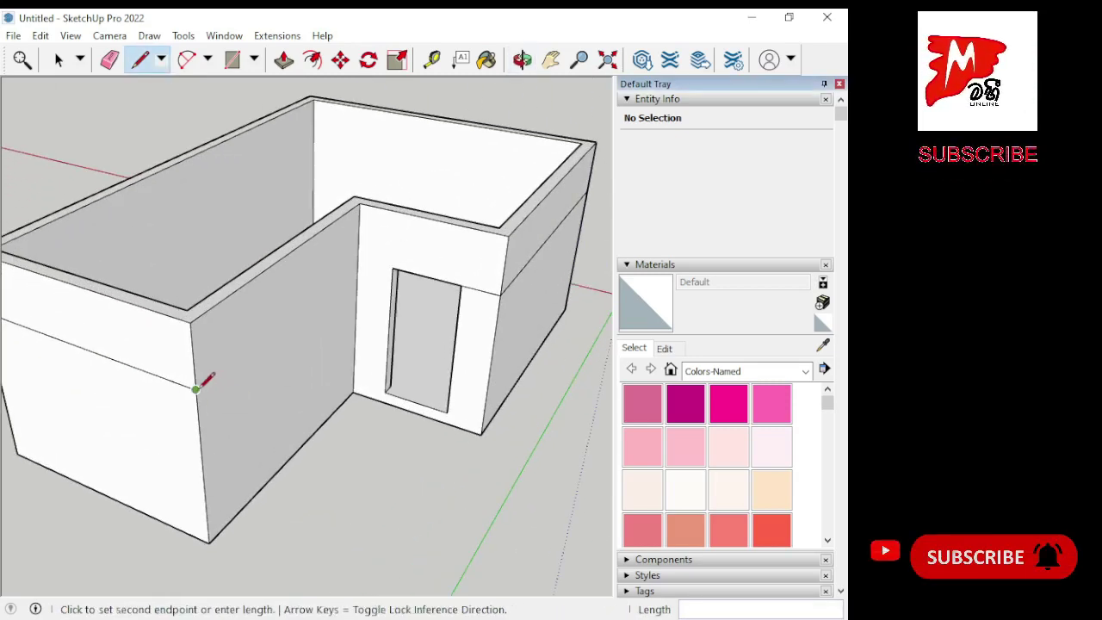
click(358, 258)
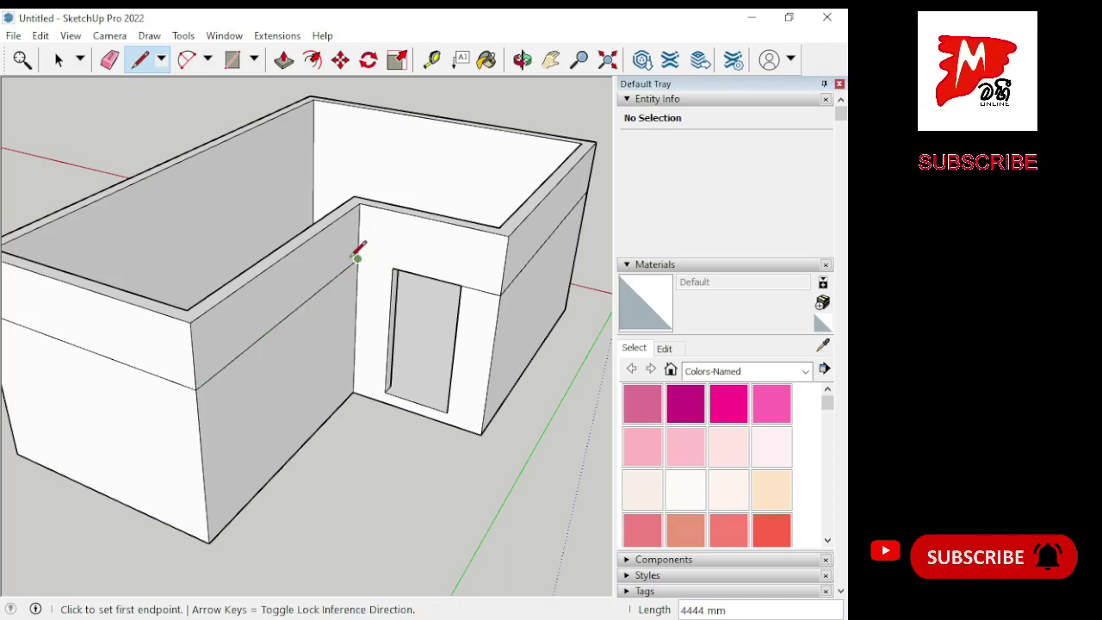
click(357, 258)
click(391, 269)
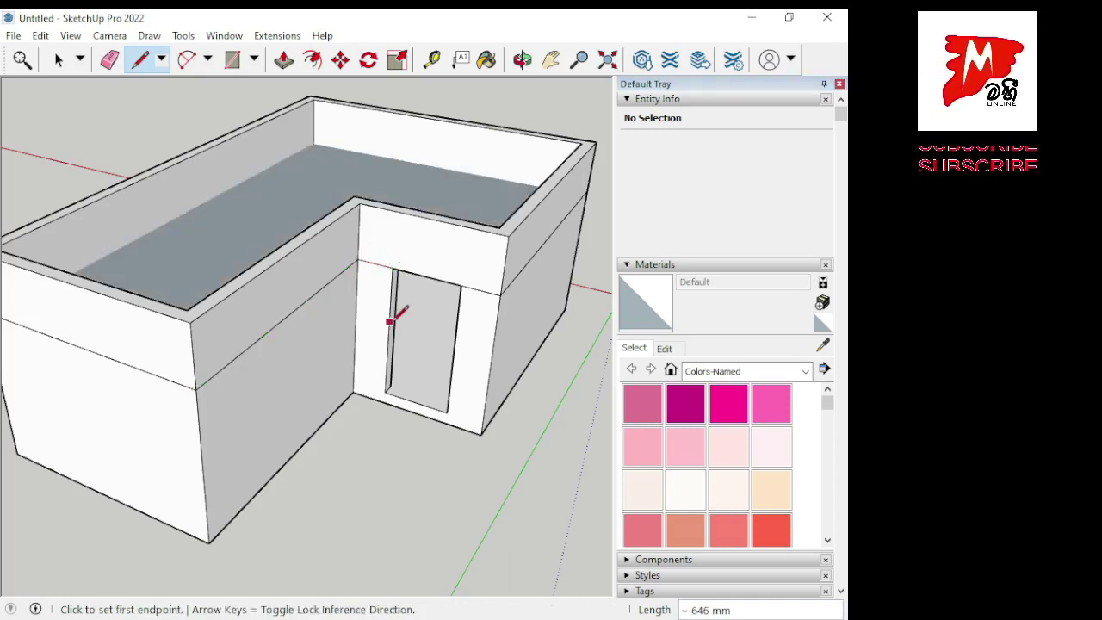
scroll(361, 391, down, 3)
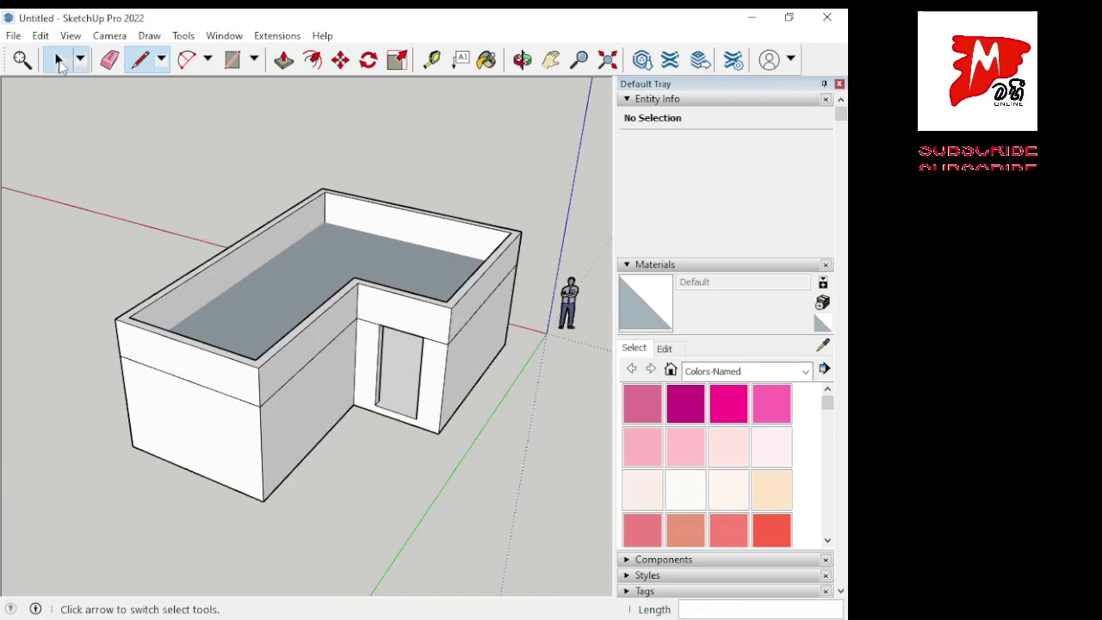
Step: Delete the face spanning the top of the L-shaped walls
click(59, 59)
click(299, 284)
key(Delete)
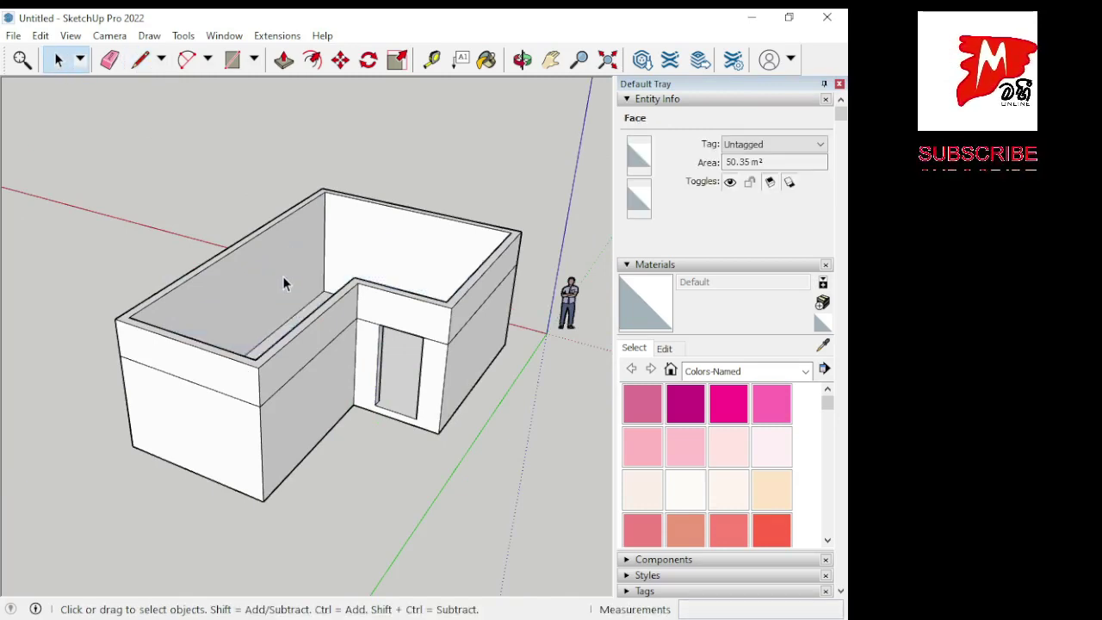
scroll(387, 327, down, 3)
mouse_move(503, 379)
middle_down()
mouse_move(394, 542)
mouse_move(528, 270)
middle_up()
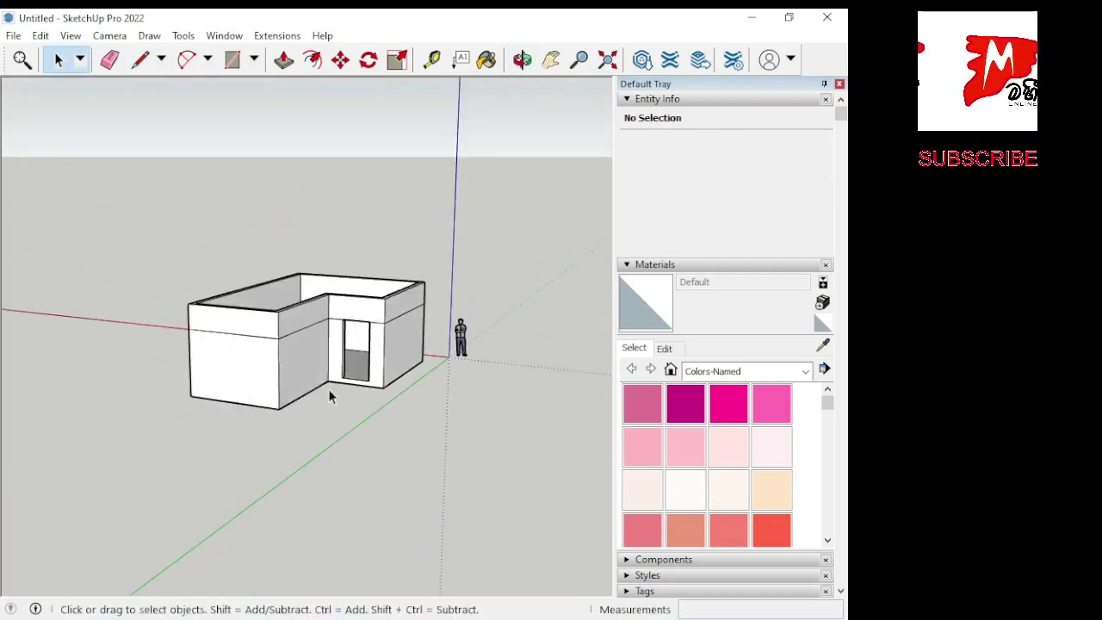
mouse_move(328, 388)
middle_down()
mouse_move(433, 394)
mouse_move(455, 504)
mouse_move(133, 422)
middle_up()
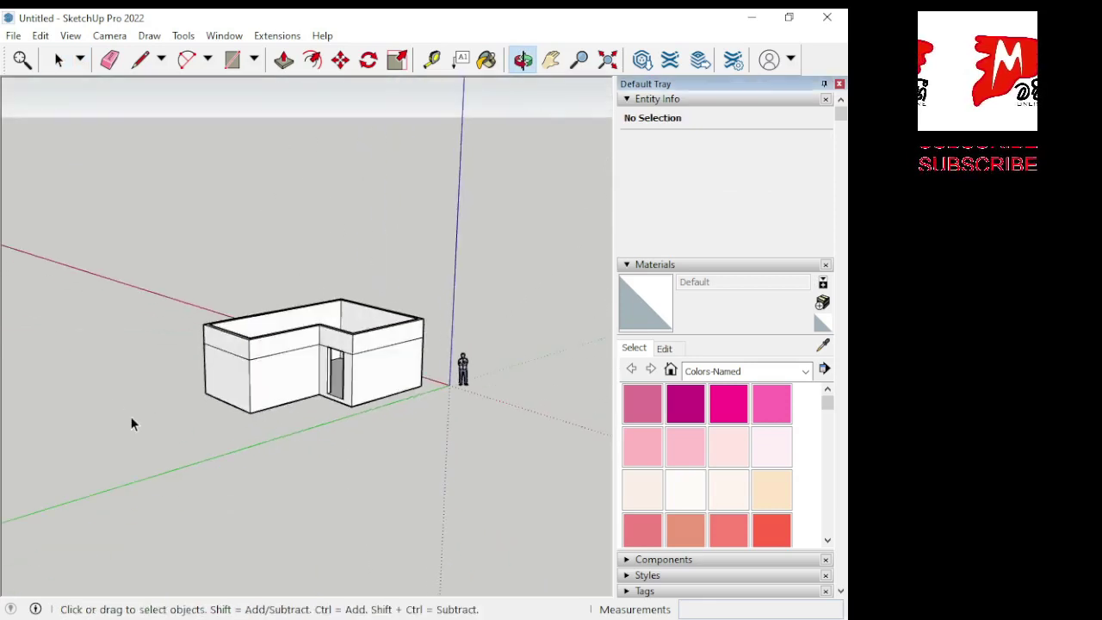
Step: Draw a 650 by 1500 mm window rectangle from the lintel band's midpoint
click(248, 59)
scroll(295, 333, up, 2)
scroll(221, 319, up, 3)
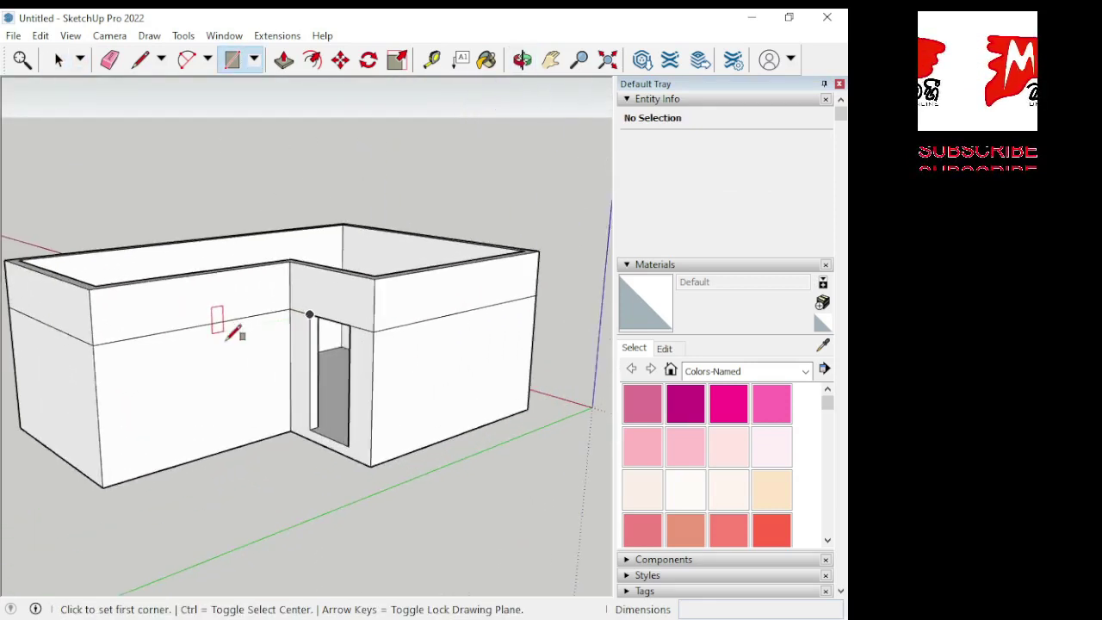
scroll(184, 310, up, 2)
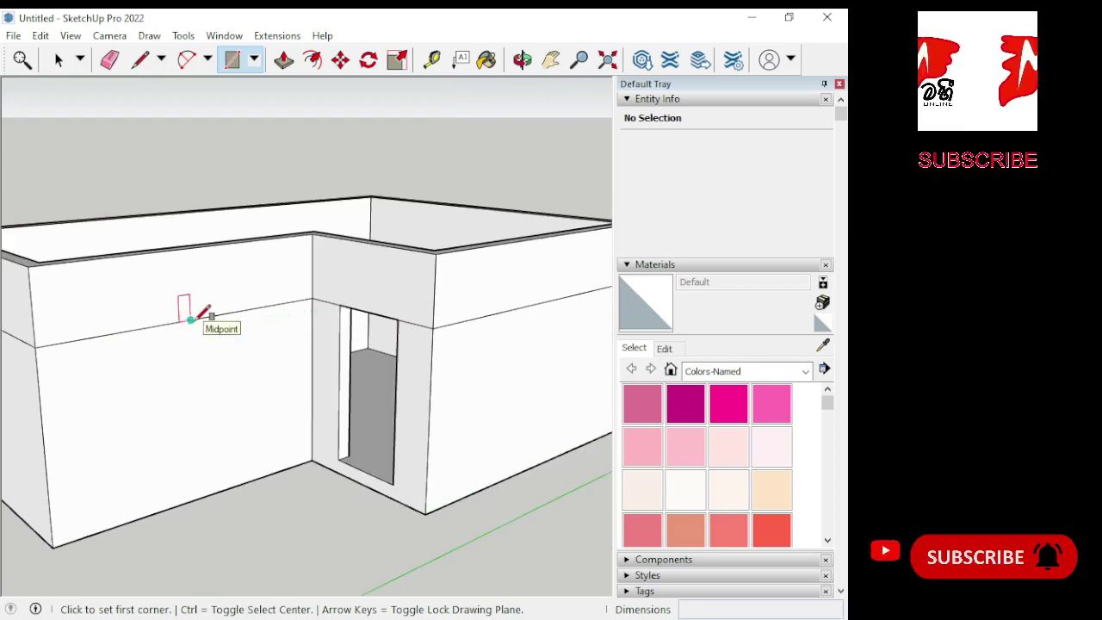
click(190, 320)
text(650,15)
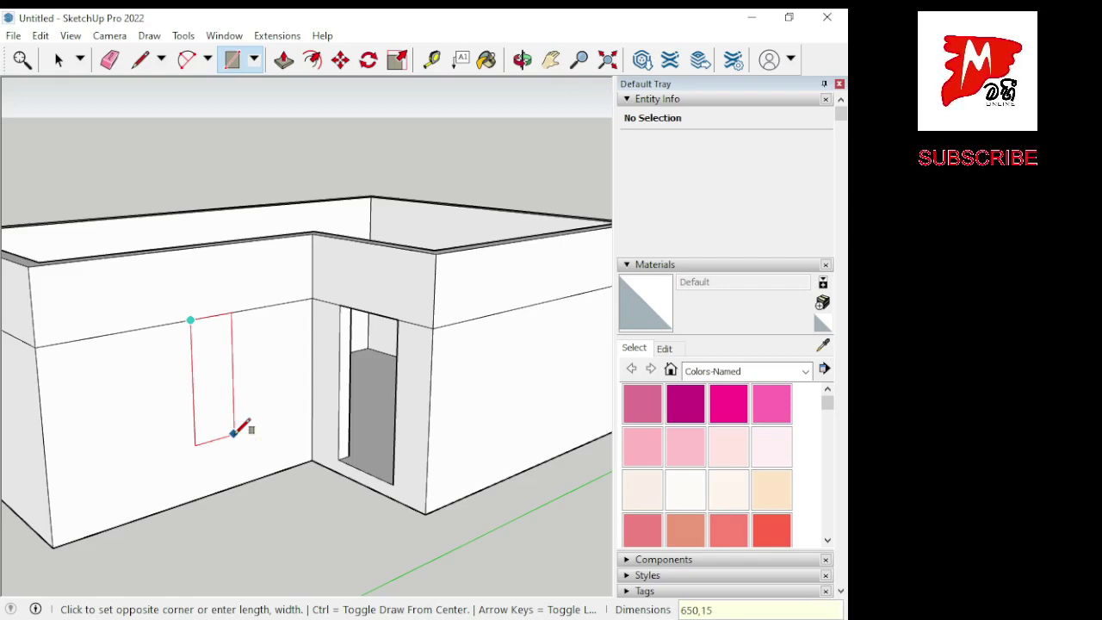
text(00)
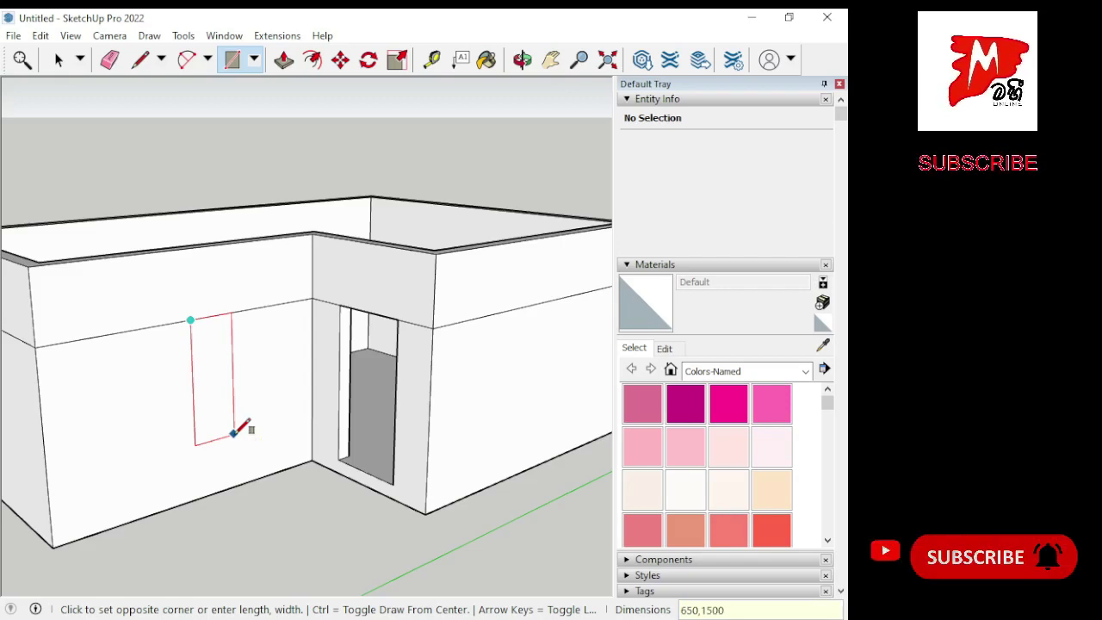
key(Return)
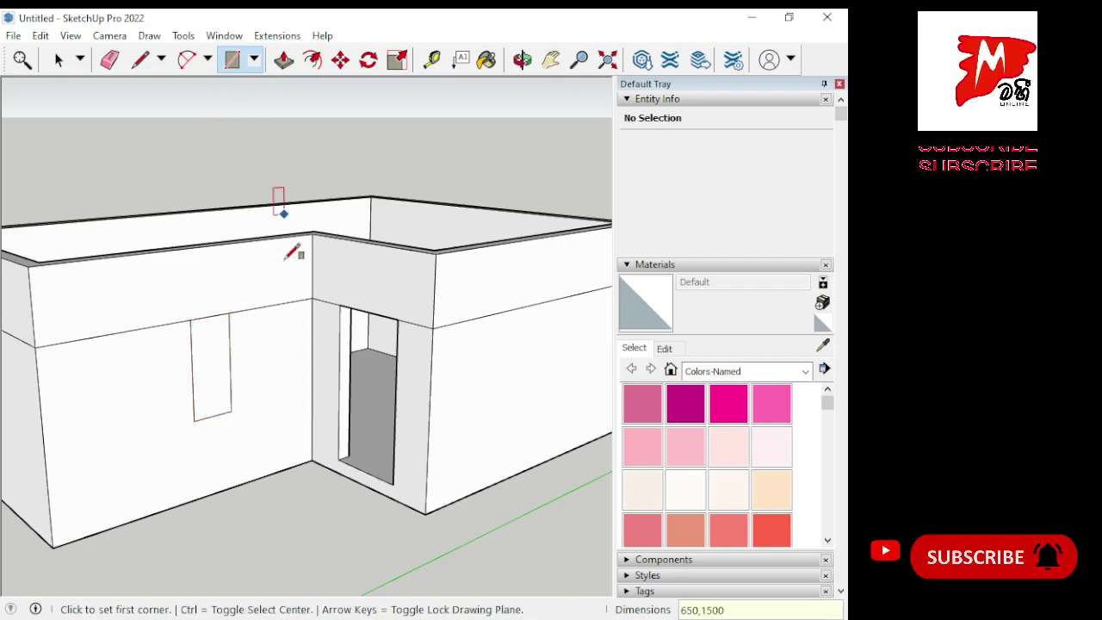
mouse_move(293, 252)
middle_down()
mouse_move(300, 401)
mouse_move(236, 450)
mouse_move(290, 276)
mouse_move(296, 372)
mouse_move(319, 386)
mouse_move(327, 423)
middle_up()
Step: Push the window face through the wall to cut the opening
click(283, 59)
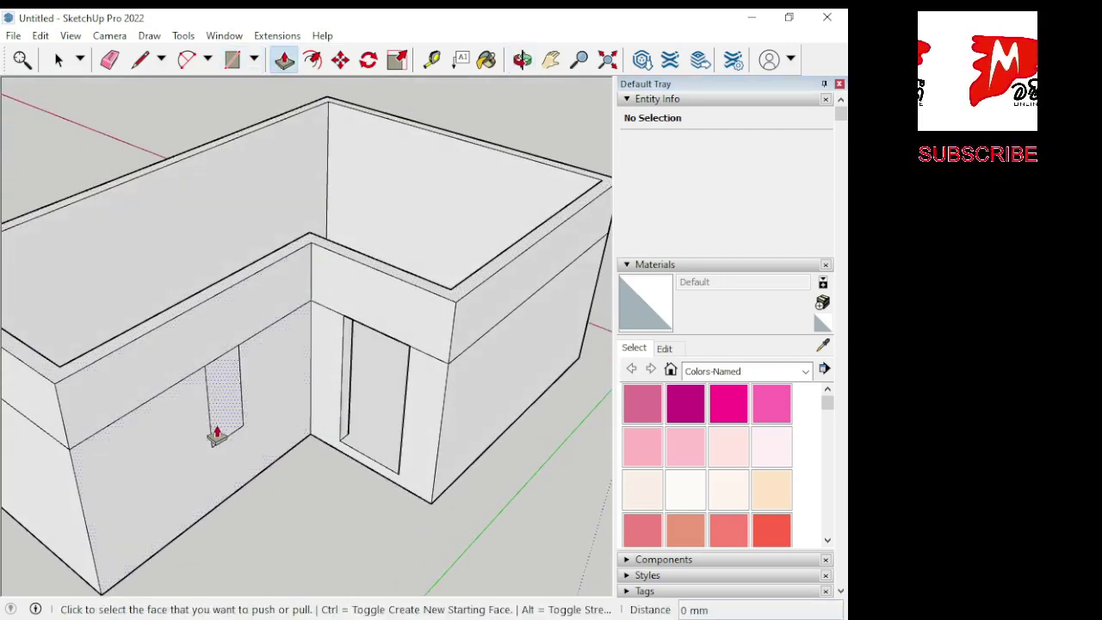
click(228, 410)
click(62, 368)
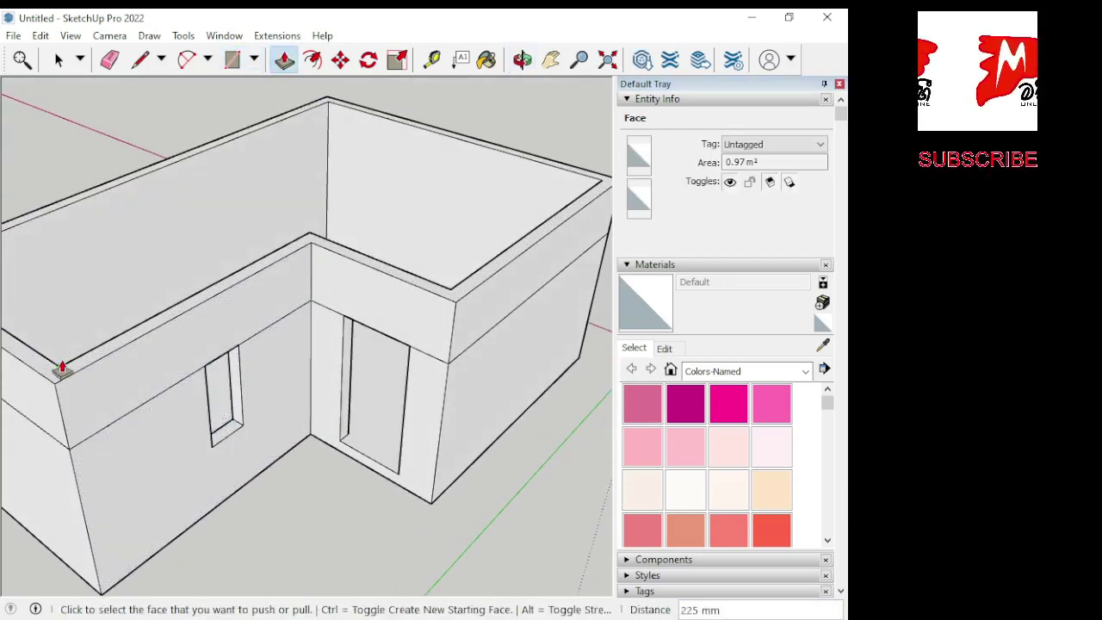
mouse_move(258, 405)
middle_down()
mouse_move(2, 385)
mouse_move(201, 347)
mouse_move(164, 352)
middle_up()
scroll(164, 340, up, 3)
Step: Push the window's side face 1500 mm outward
click(172, 323)
text(1500)
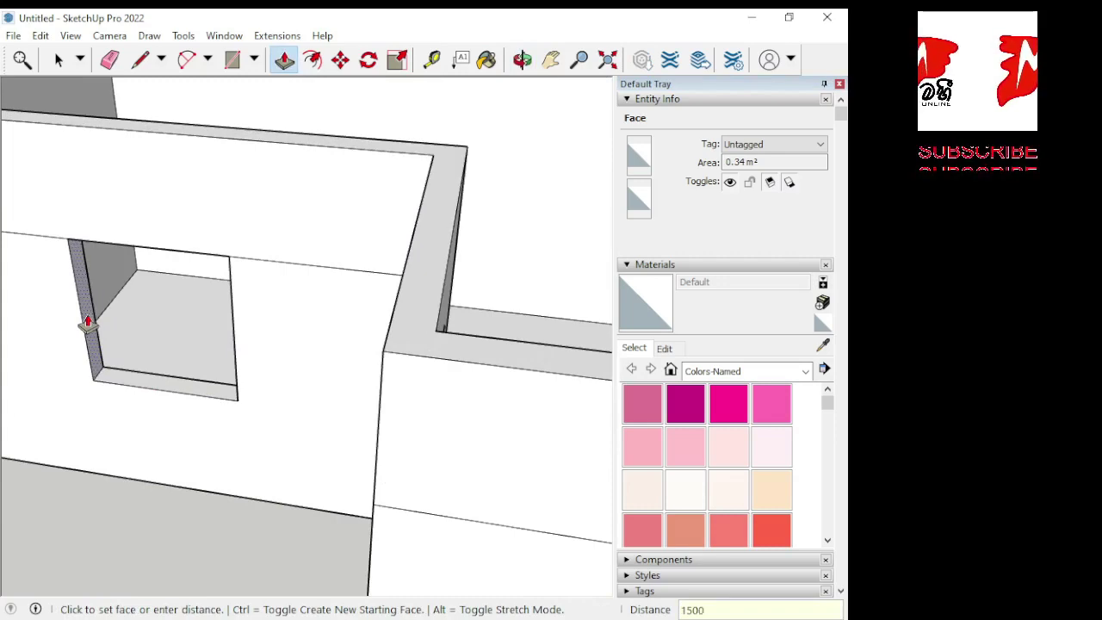
key(Return)
mouse_move(86, 319)
middle_down()
mouse_move(319, 450)
mouse_move(172, 499)
mouse_move(287, 337)
mouse_move(315, 340)
mouse_move(320, 418)
mouse_move(335, 455)
middle_up()
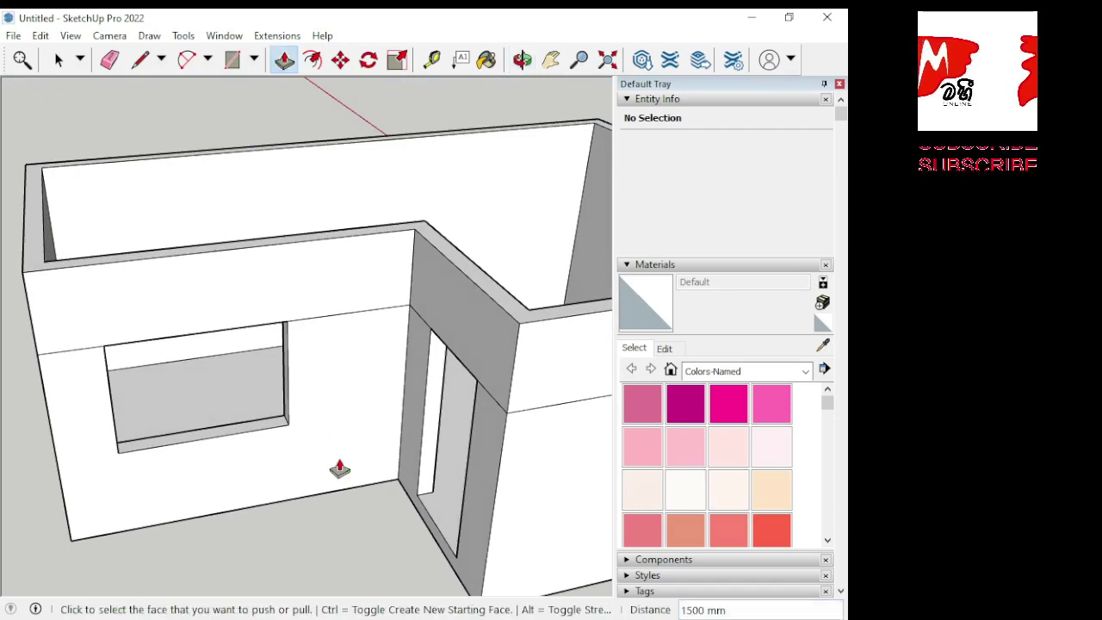
scroll(310, 500, down, 2)
mouse_move(256, 473)
middle_down()
mouse_move(226, 406)
mouse_move(292, 381)
mouse_move(295, 292)
mouse_move(280, 393)
mouse_move(81, 401)
middle_up()
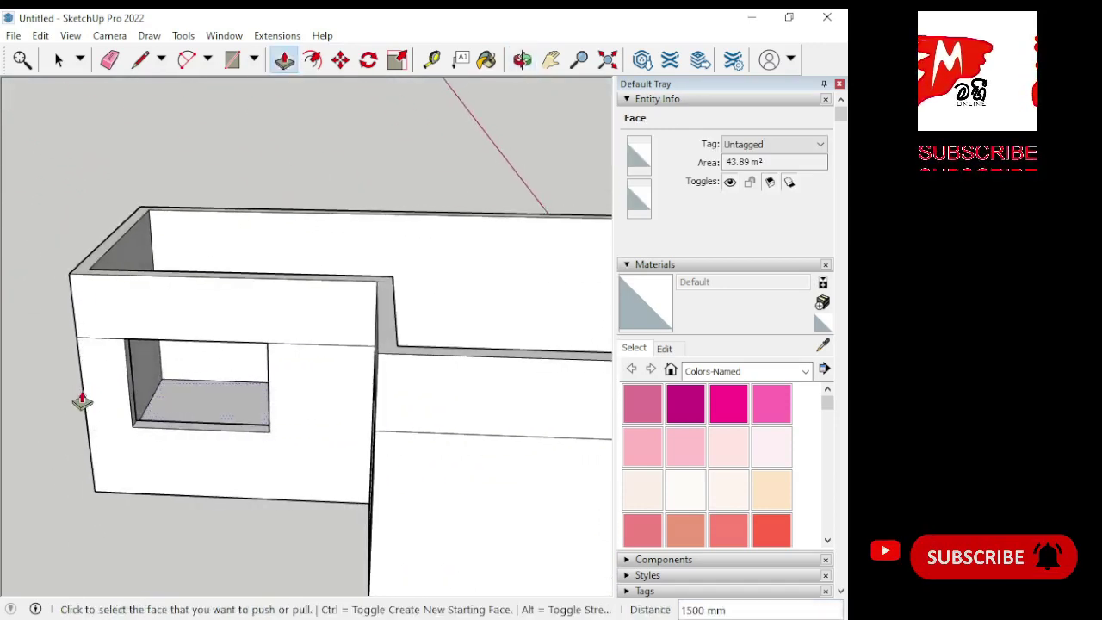
scroll(167, 401, up, 2)
scroll(167, 395, up, 2)
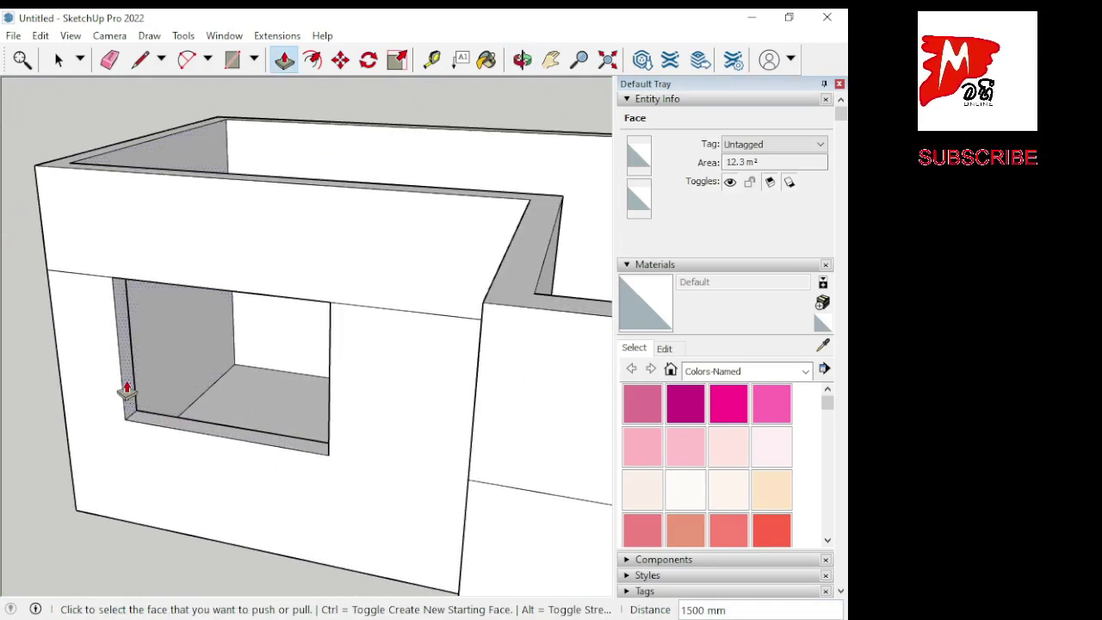
Step: Push the left window jamb 500 mm outward
click(127, 389)
text(500)
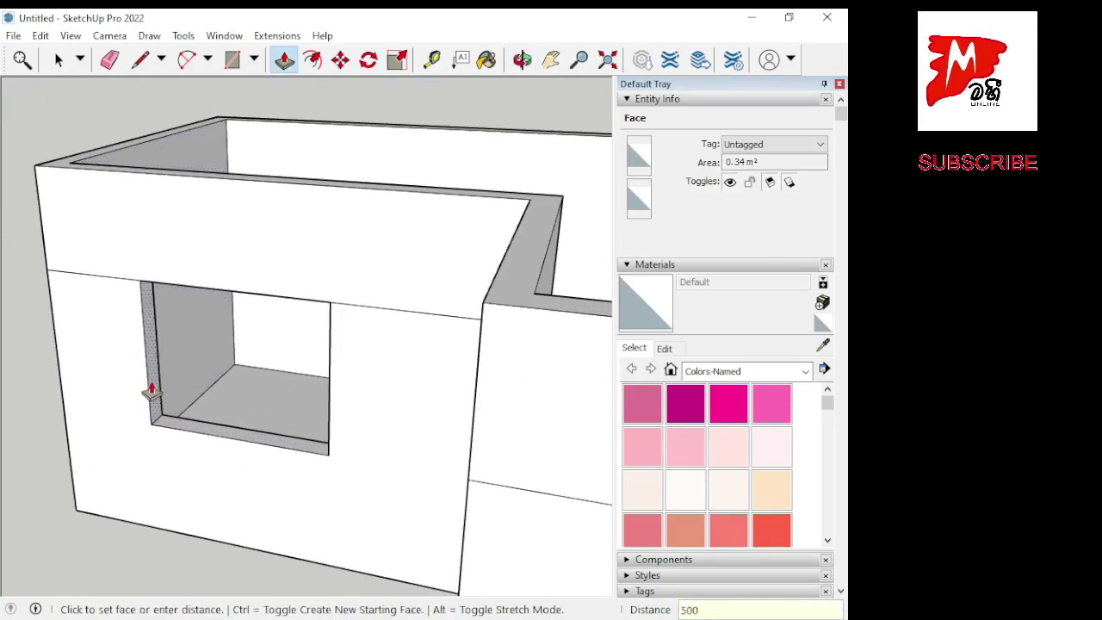
key(Return)
mouse_move(204, 492)
middle_down()
mouse_move(163, 491)
mouse_move(298, 368)
mouse_move(322, 405)
mouse_move(337, 470)
mouse_move(376, 489)
middle_up()
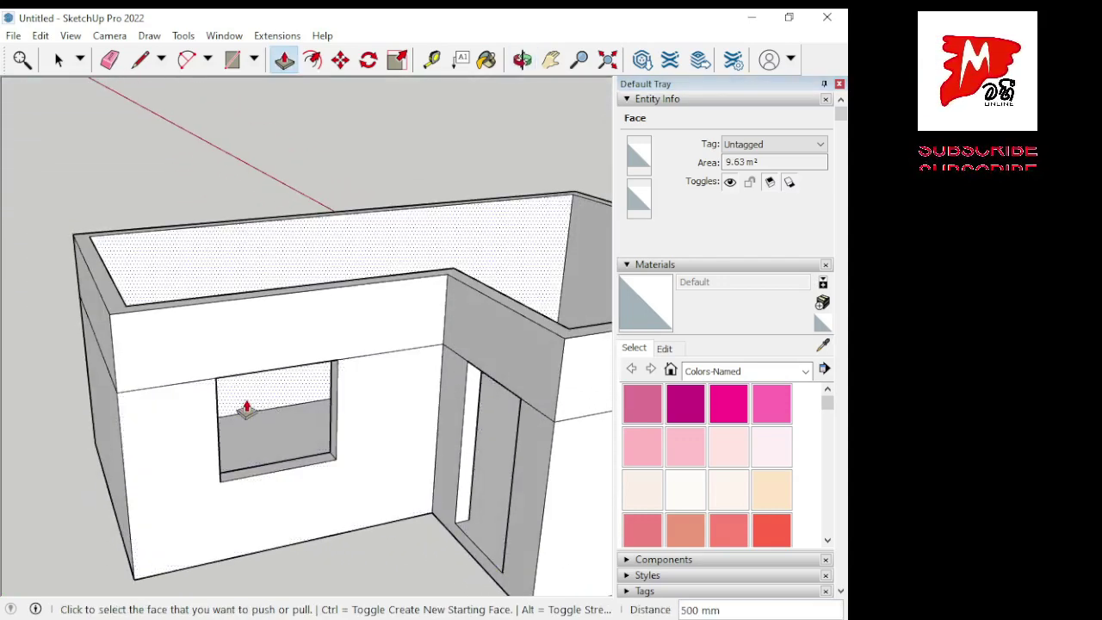
mouse_move(247, 407)
middle_down()
mouse_move(293, 388)
mouse_move(307, 295)
mouse_move(278, 386)
mouse_move(284, 401)
middle_up()
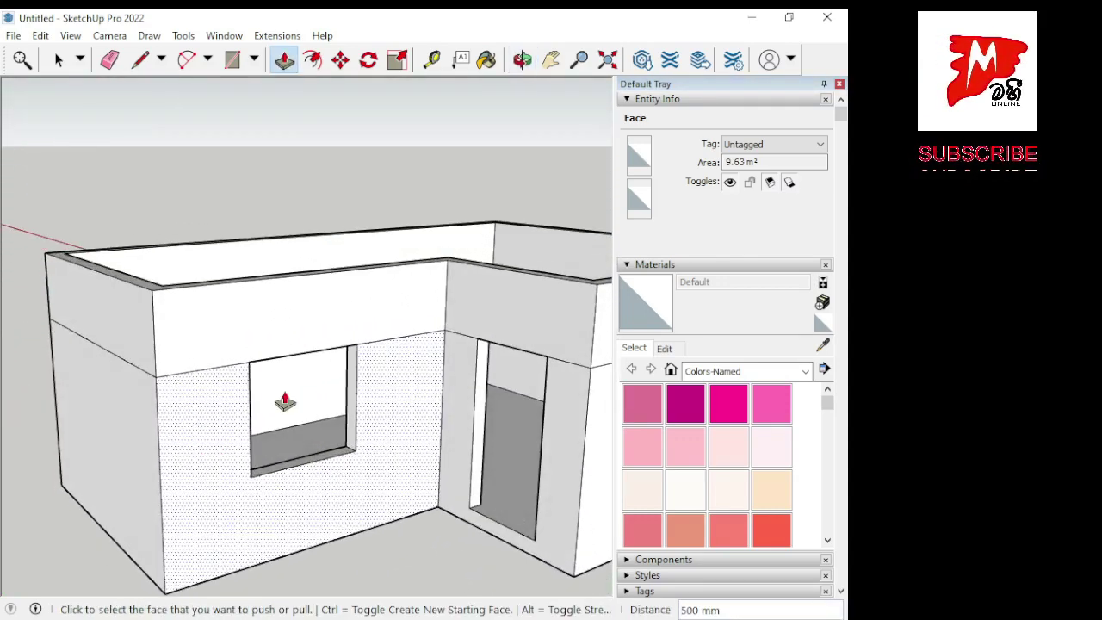
scroll(161, 462, down, 3)
scroll(172, 482, down, 3)
mouse_move(226, 529)
middle_down()
mouse_move(315, 522)
mouse_move(440, 424)
mouse_move(470, 462)
mouse_move(209, 509)
middle_up()
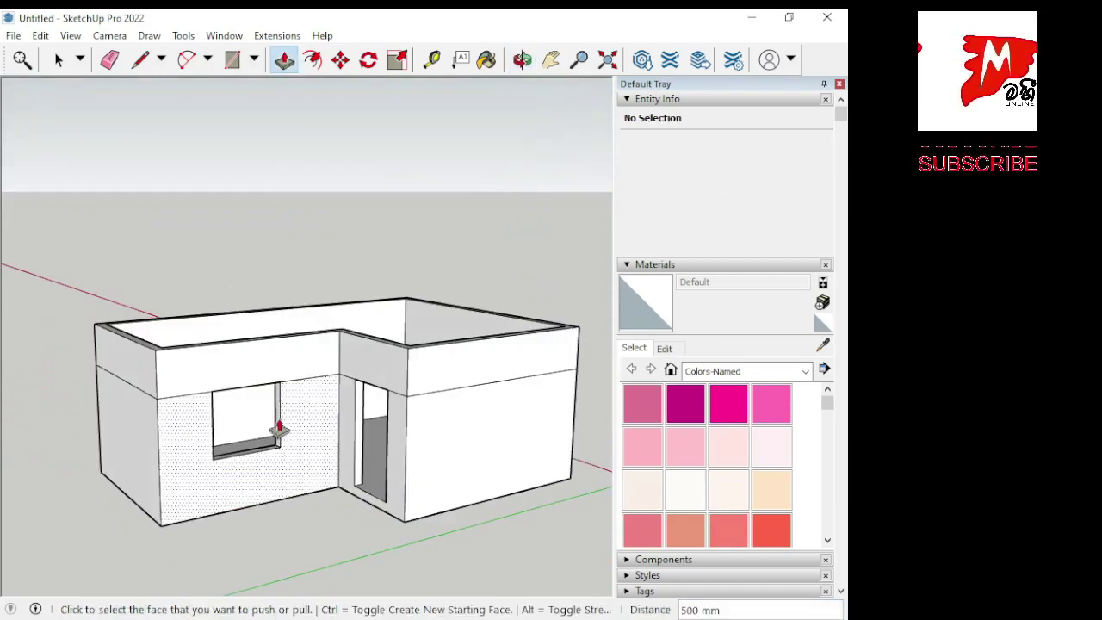
mouse_move(517, 485)
middle_down()
mouse_move(253, 467)
mouse_move(293, 580)
mouse_move(379, 439)
mouse_move(352, 570)
mouse_move(302, 334)
mouse_move(153, 396)
mouse_move(288, 389)
middle_up()
mouse_move(393, 436)
middle_down()
mouse_move(361, 480)
mouse_move(136, 373)
mouse_move(416, 404)
mouse_move(192, 438)
mouse_move(207, 459)
middle_up()
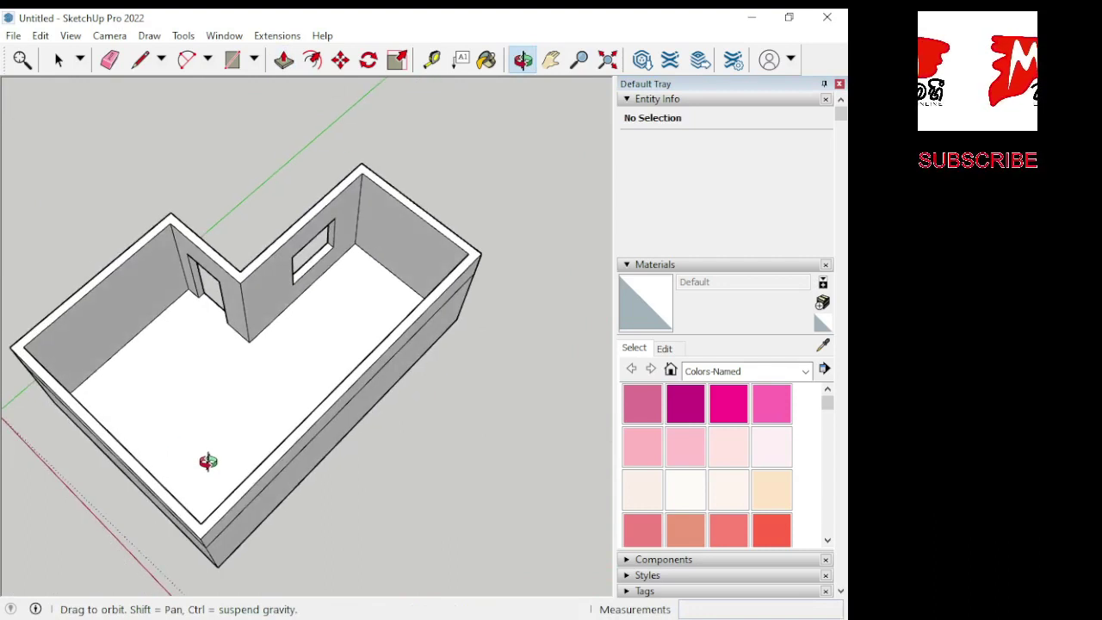
Step: Draw two parallel lines 225 mm apart across the floor between the walls for the partition
click(141, 59)
scroll(262, 326, up, 2)
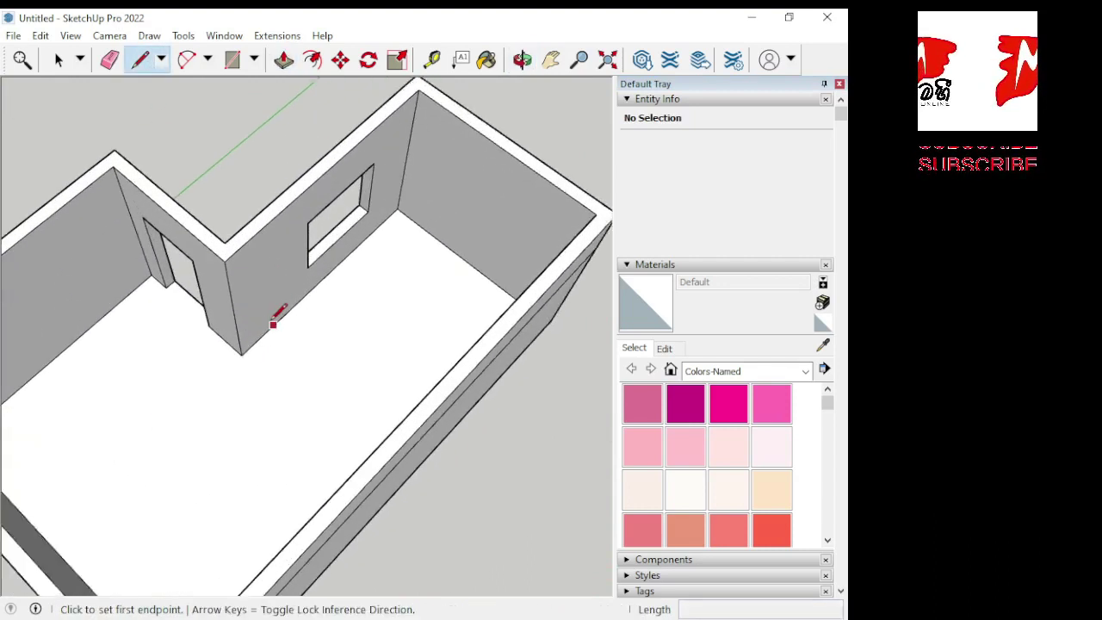
scroll(261, 335, up, 2)
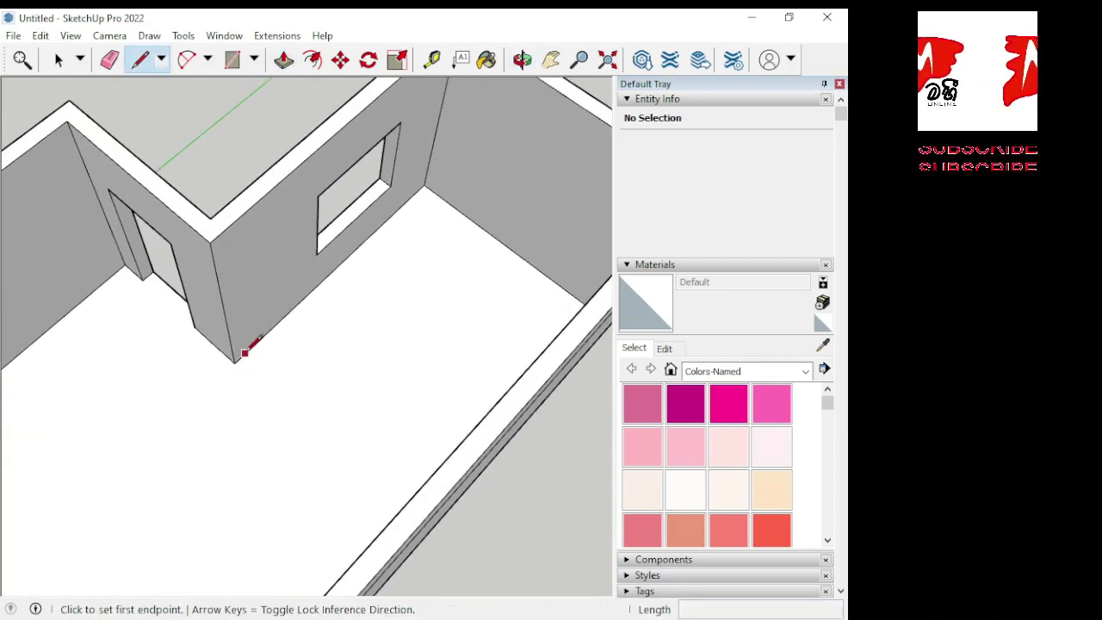
click(234, 361)
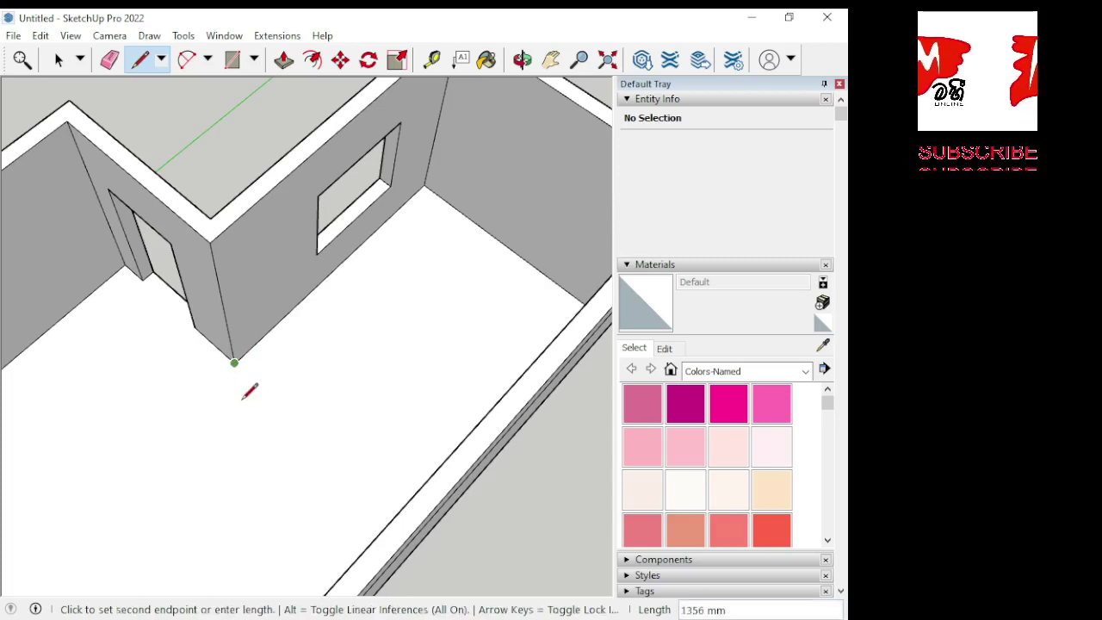
scroll(246, 391, down, 2)
mouse_move(286, 426)
middle_down()
mouse_move(281, 436)
mouse_move(479, 448)
mouse_move(469, 435)
middle_up()
click(443, 433)
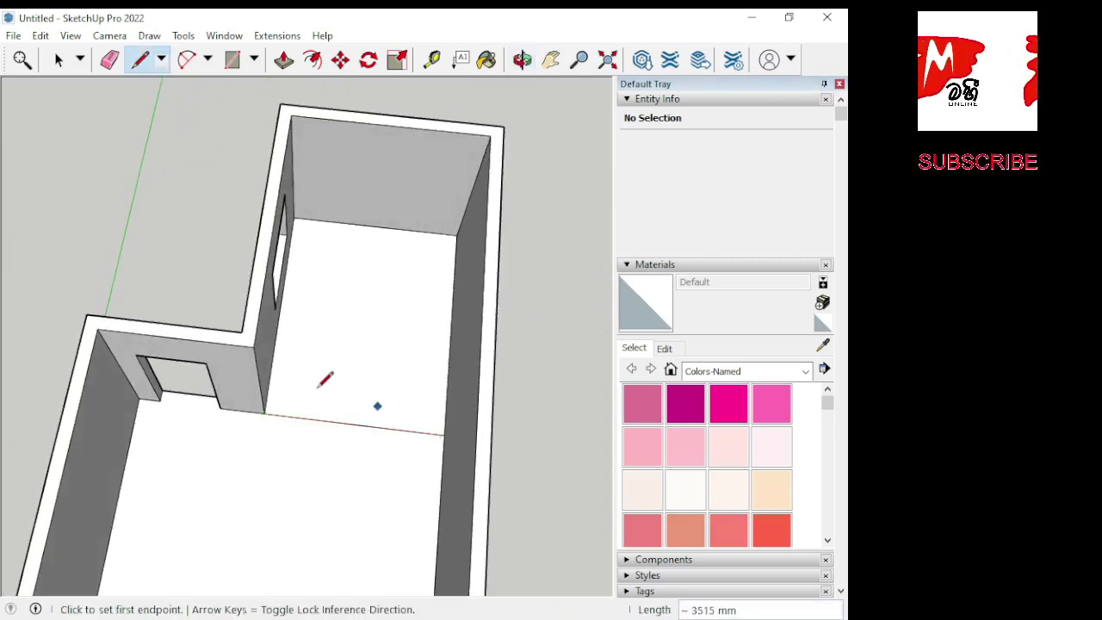
scroll(442, 425, up, 3)
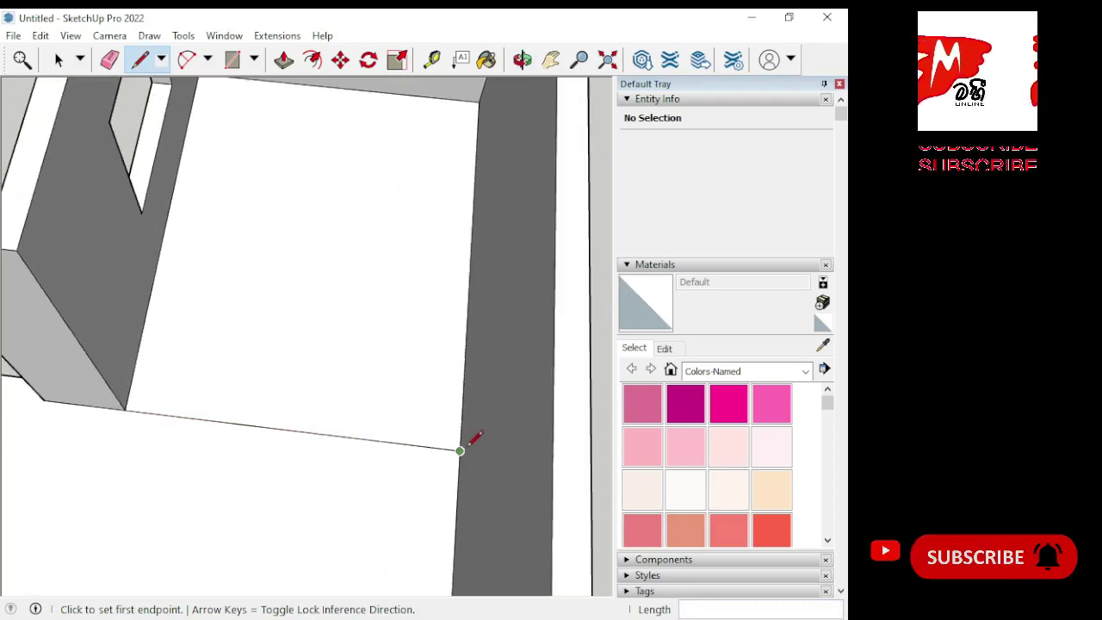
click(461, 449)
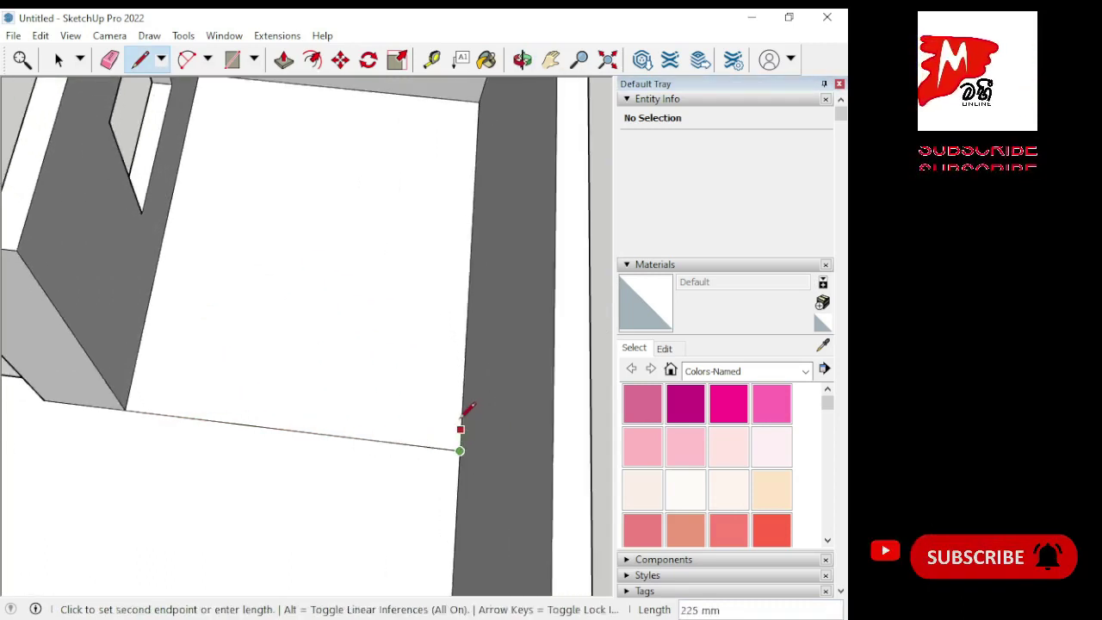
click(461, 428)
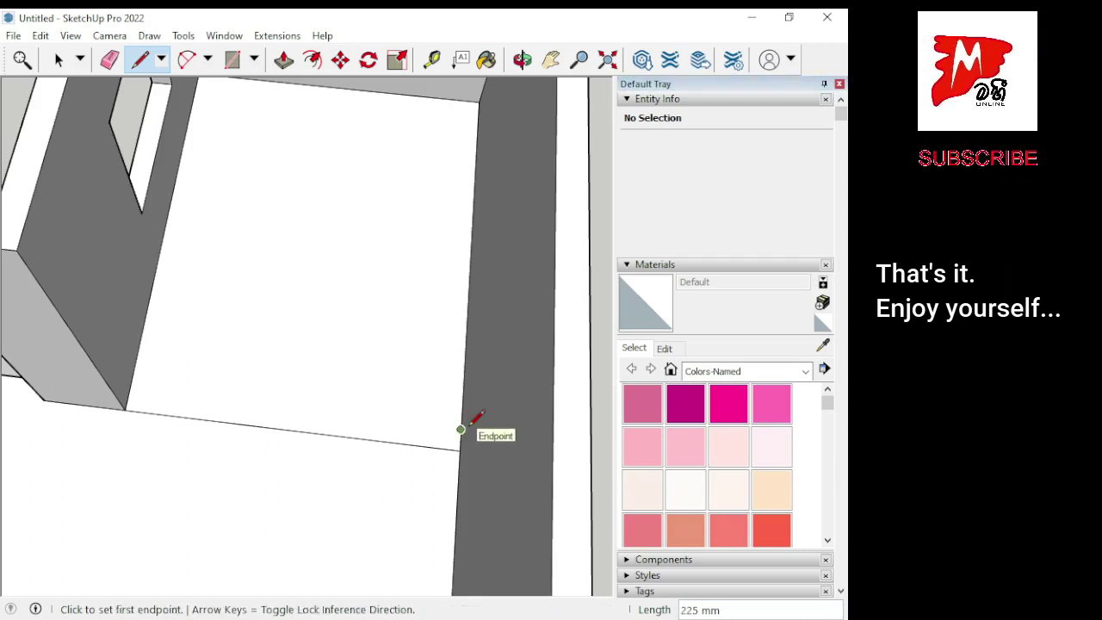
click(462, 428)
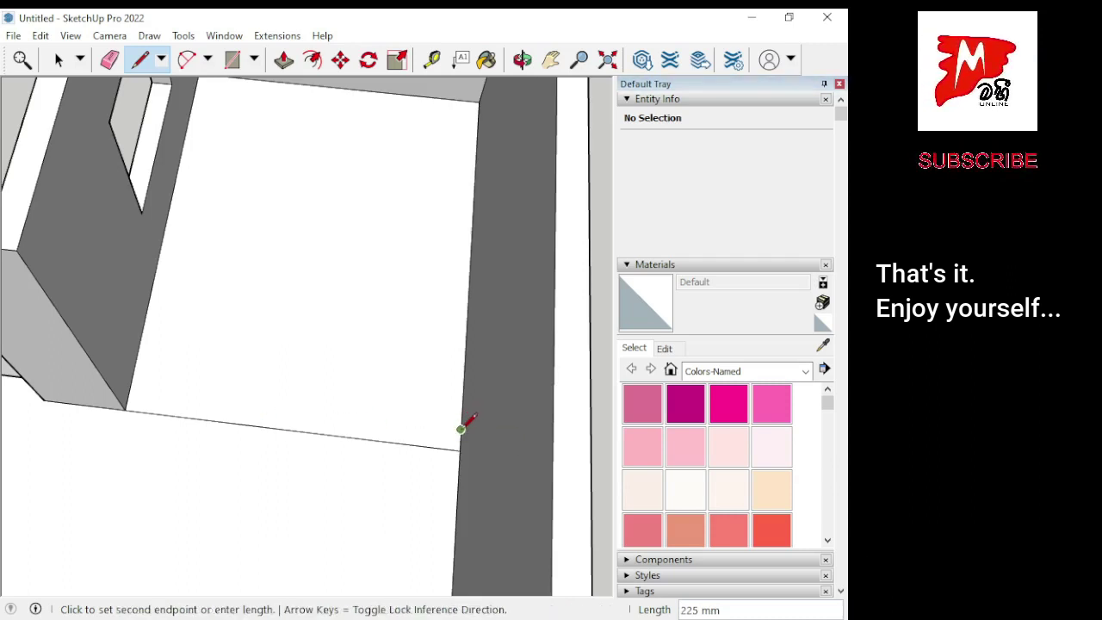
click(129, 389)
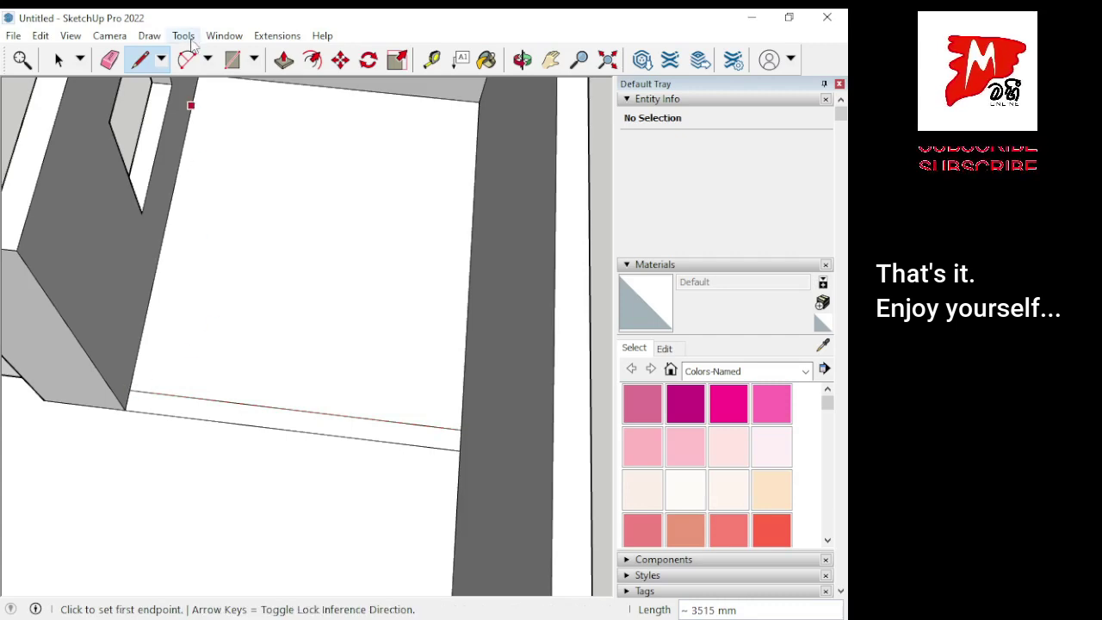
Step: Raise the floor strip 2474 mm to full wall height as the partition
middle_drag(339, 445, 161, 355)
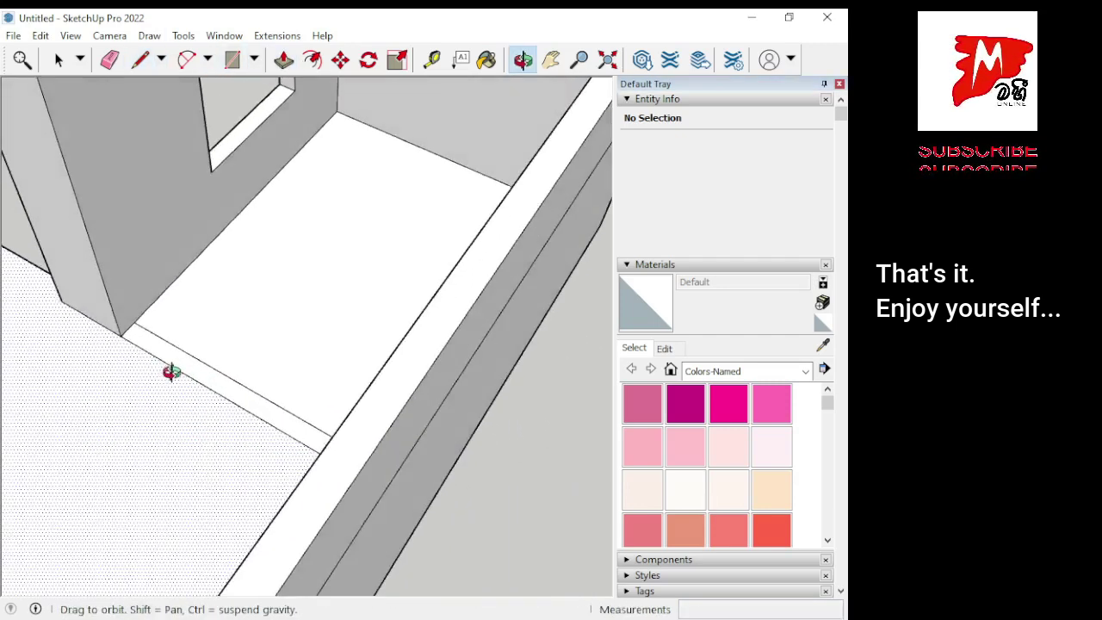
scroll(159, 258, down, 2)
scroll(181, 413, down, 3)
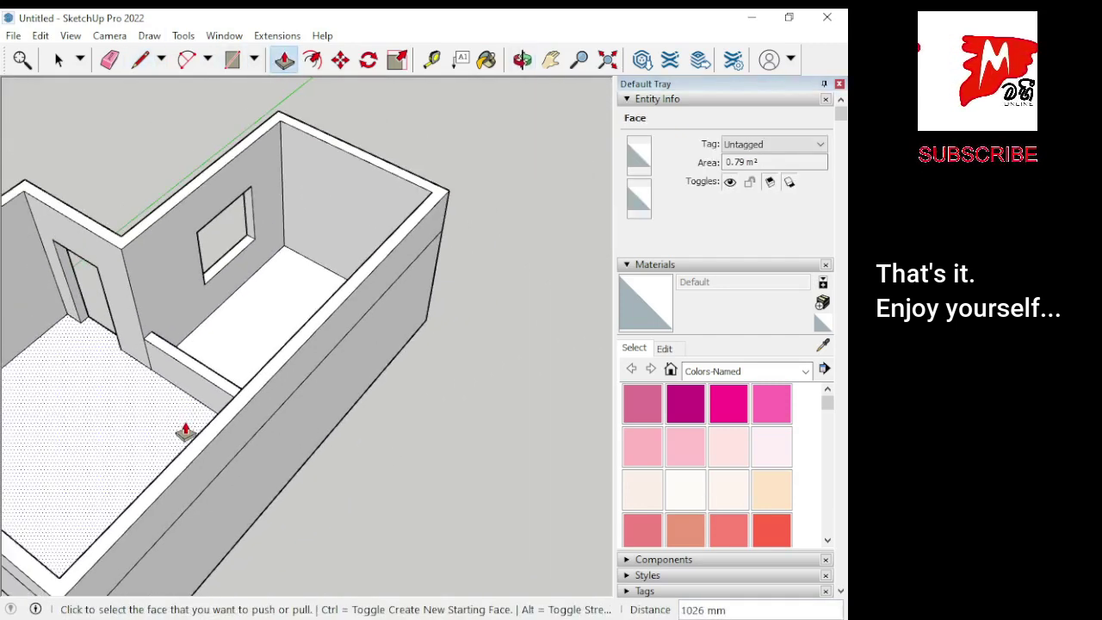
click(177, 360)
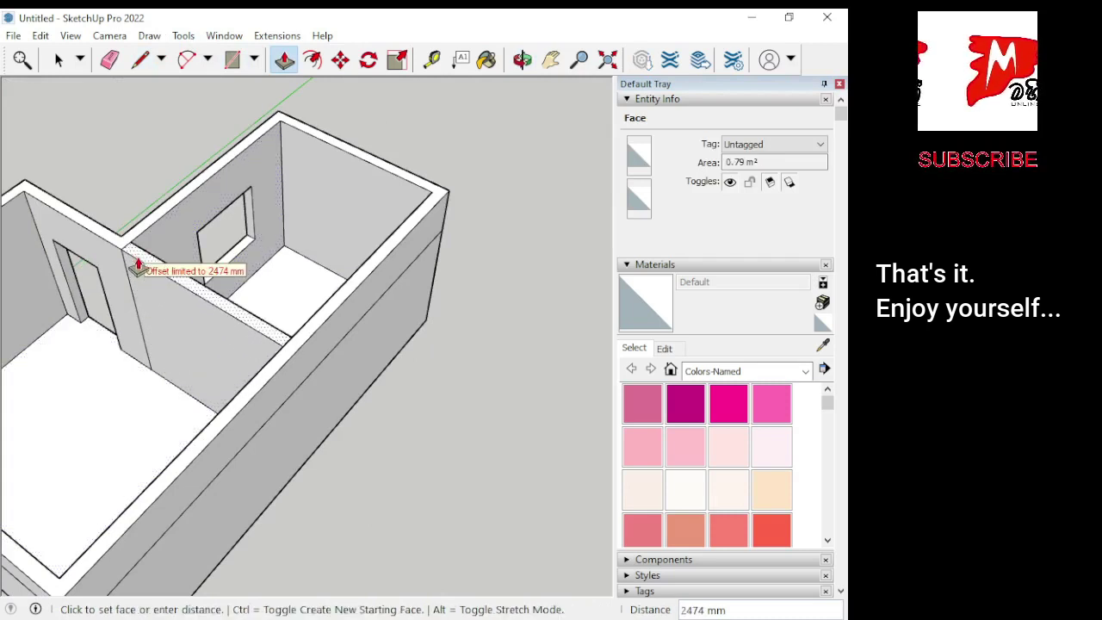
click(123, 249)
scroll(168, 332, down, 1)
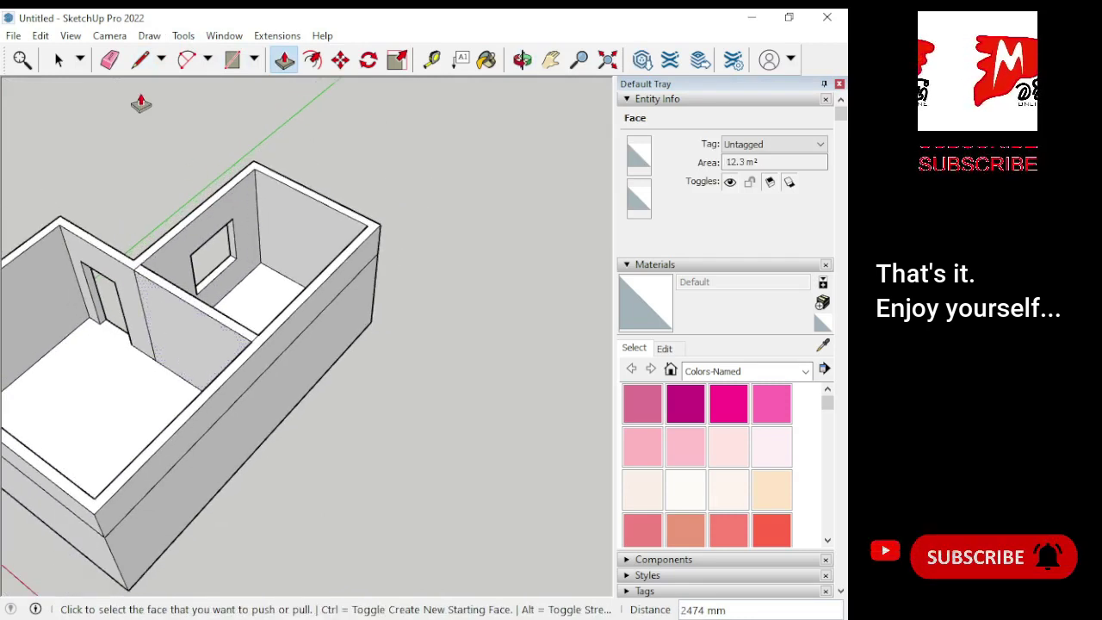
Step: Erase the leftover seam edge where the partition meets the outer wall
click(58, 59)
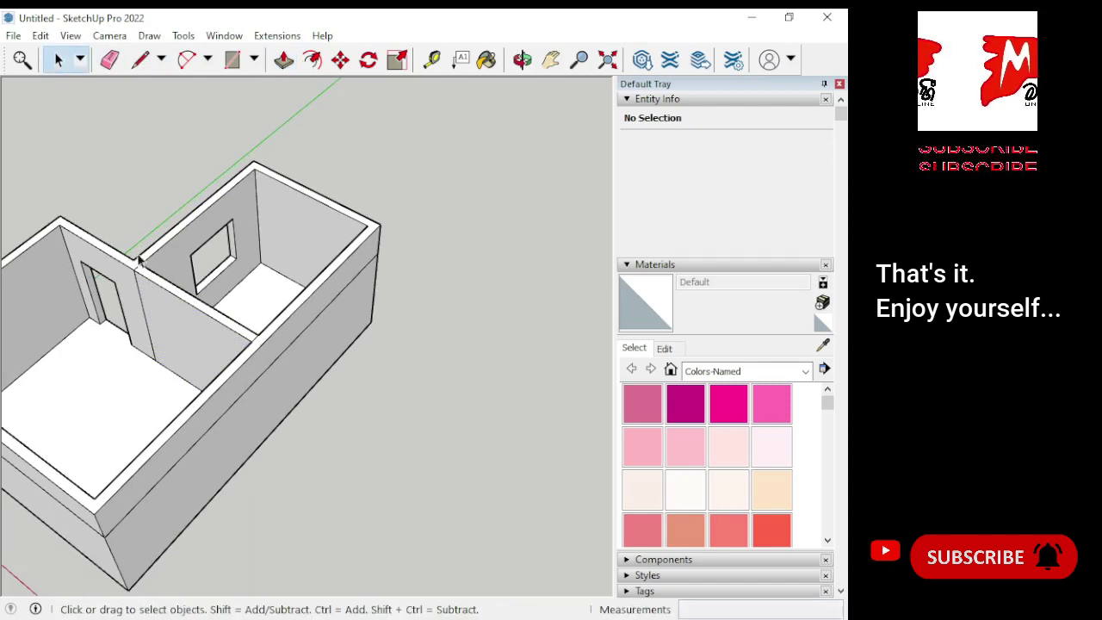
click(145, 311)
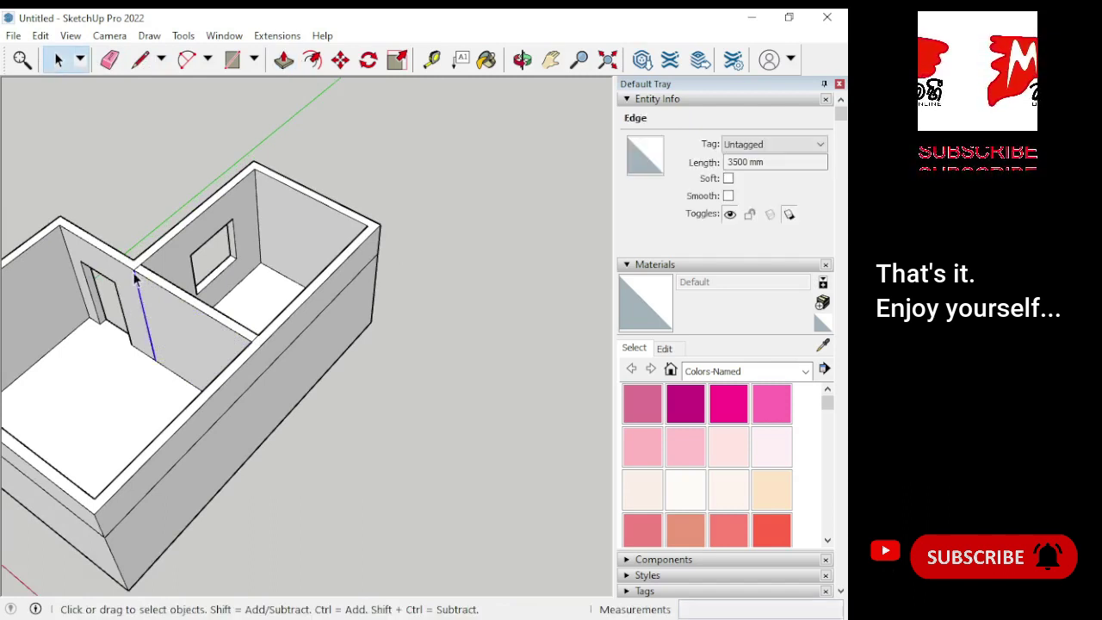
key(Delete)
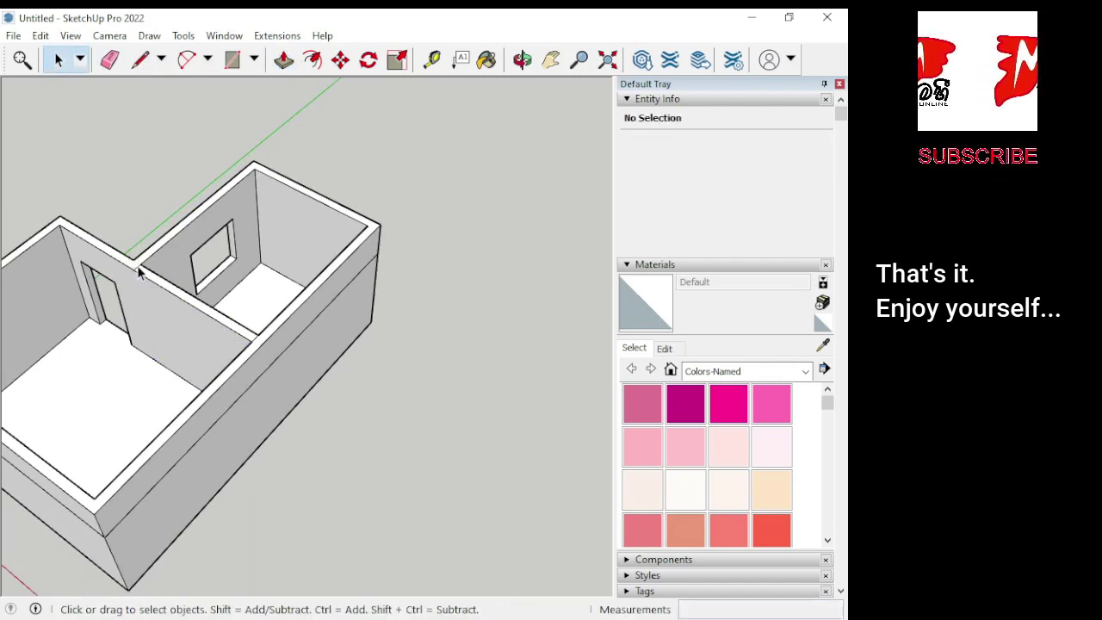
mouse_move(309, 297)
middle_down()
mouse_move(74, 278)
mouse_move(288, 310)
mouse_move(259, 344)
mouse_move(359, 352)
mouse_move(261, 376)
mouse_move(302, 442)
mouse_move(312, 497)
mouse_move(253, 456)
mouse_move(273, 377)
middle_up()
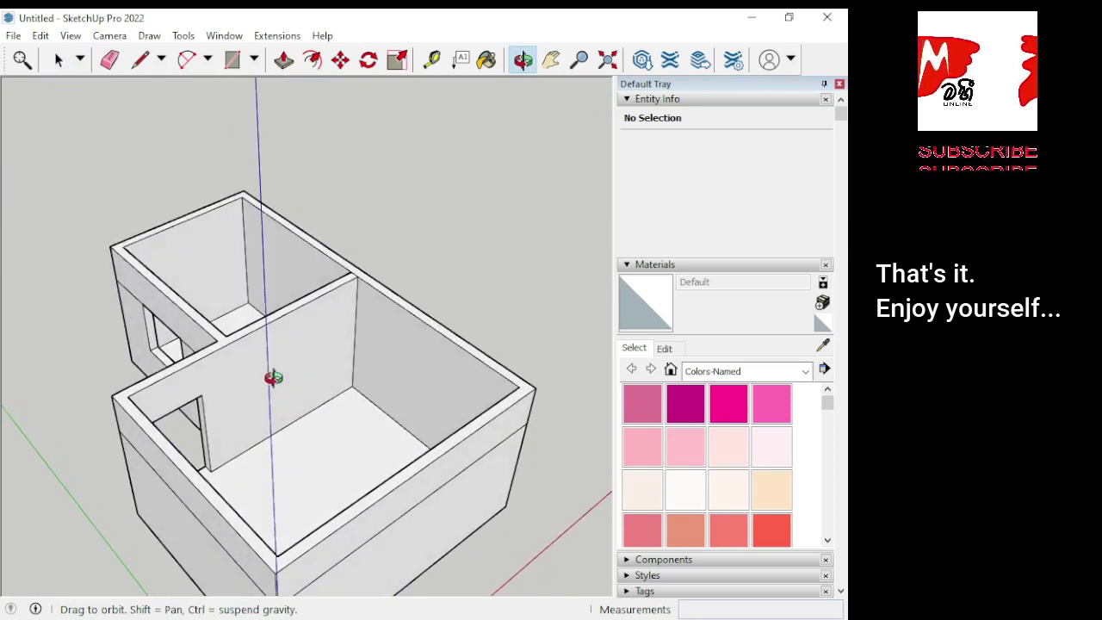
Step: Draw an 800 by 2500 mm doorway rectangle at the base of the partition wall
click(232, 59)
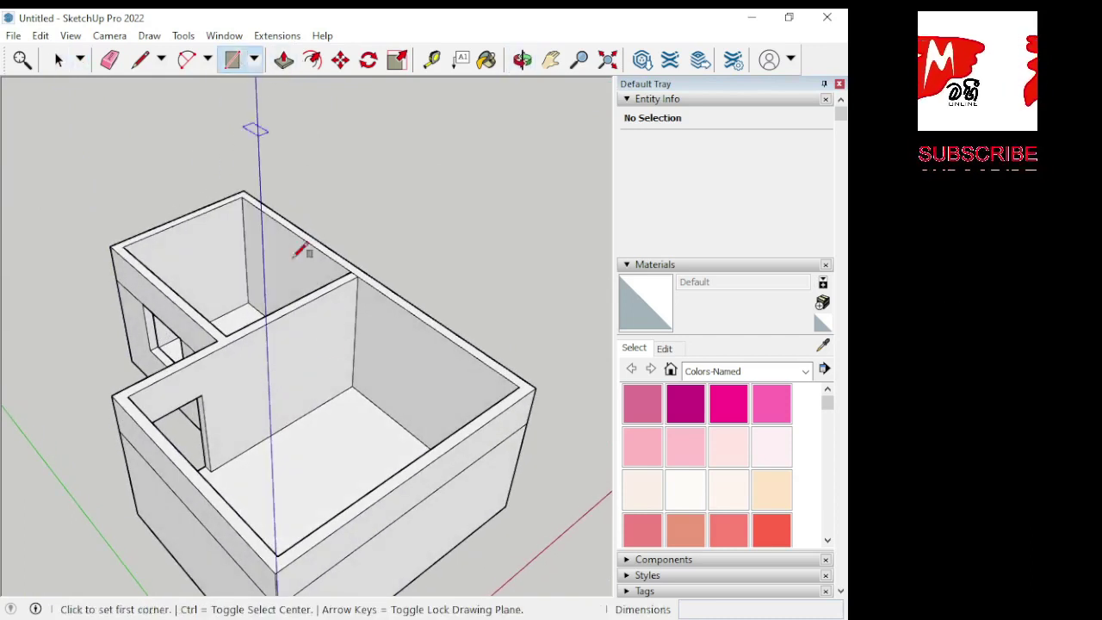
click(298, 417)
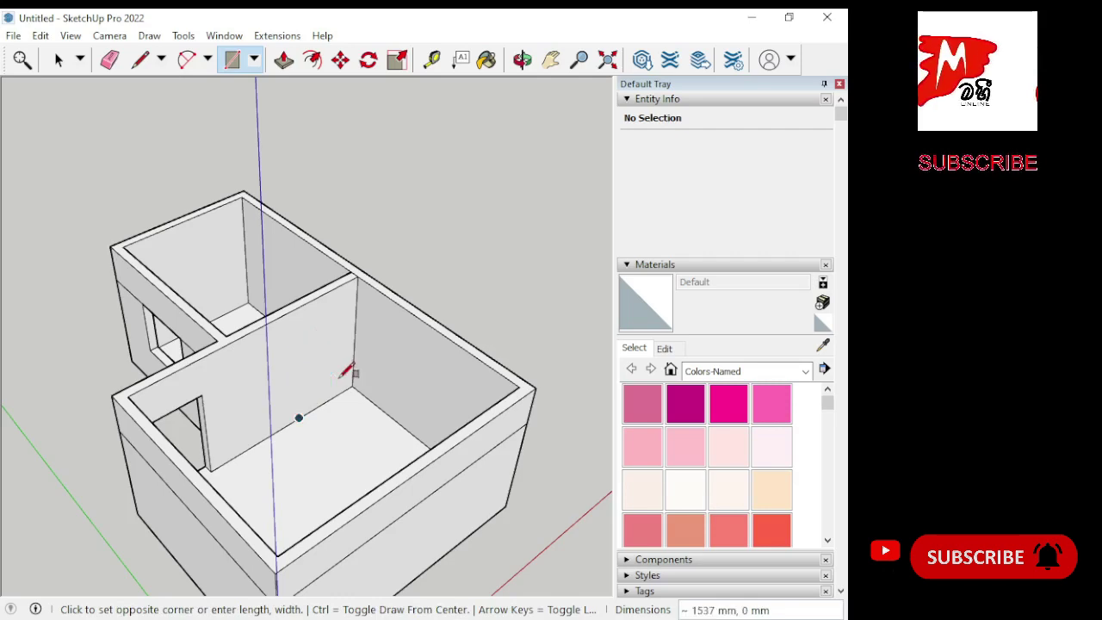
mouse_move(349, 369)
middle_down()
mouse_move(233, 332)
mouse_move(227, 319)
middle_up()
text(800,2500)
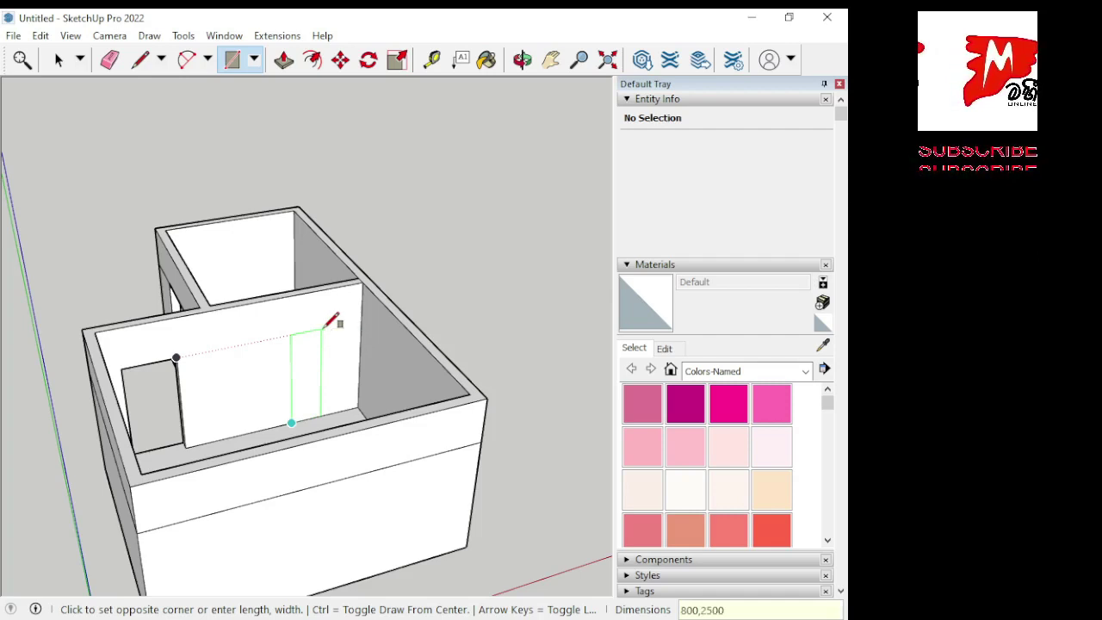
key(Return)
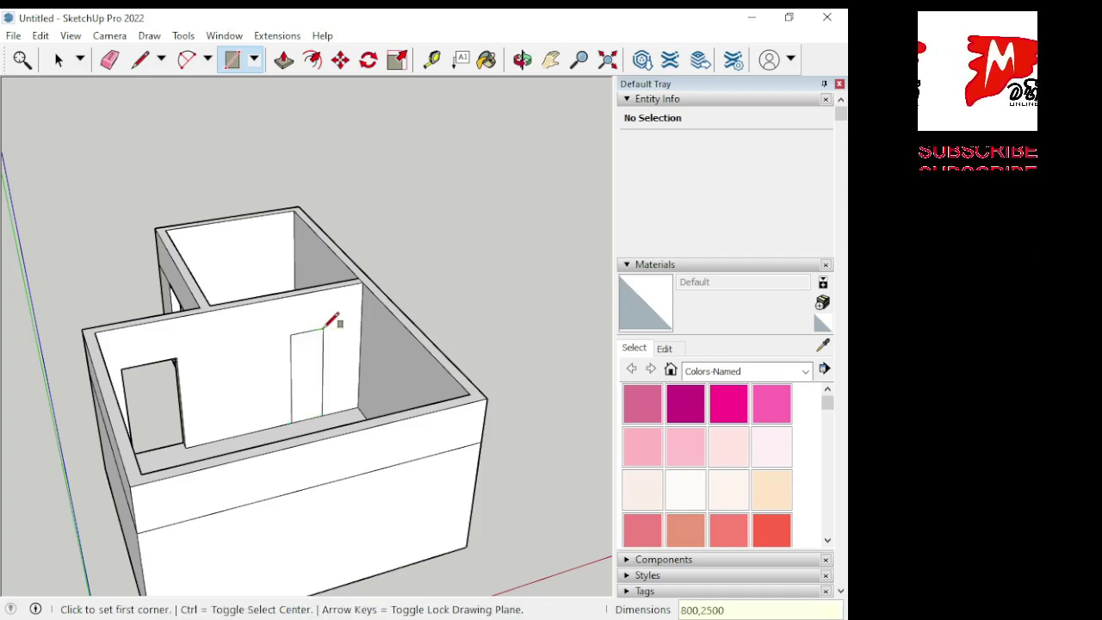
click(284, 59)
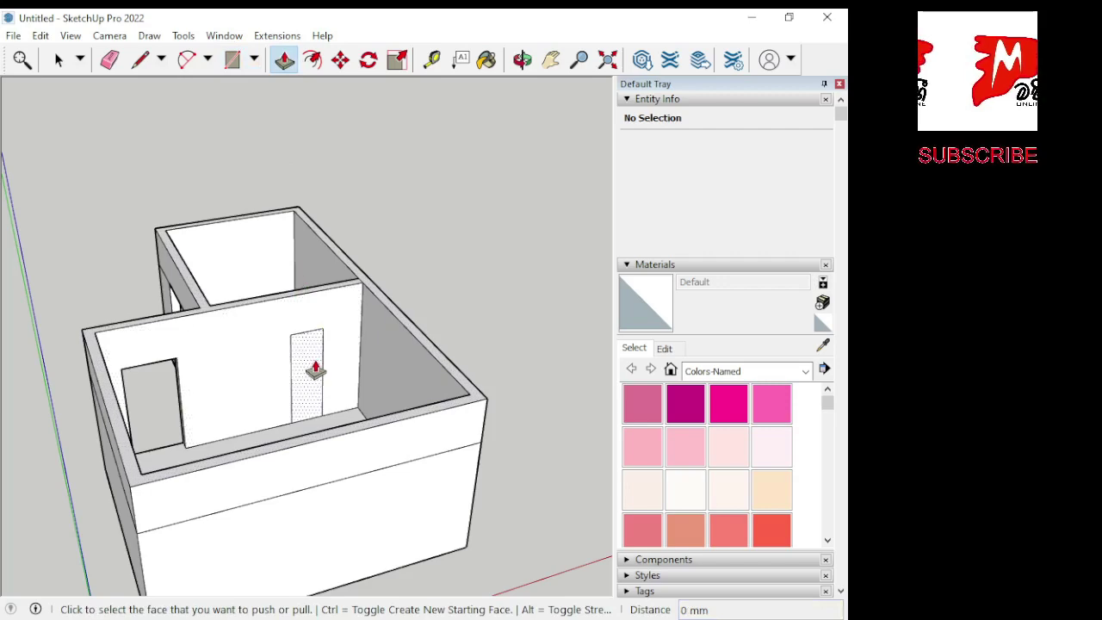
mouse_move(348, 299)
middle_down()
mouse_move(359, 270)
mouse_move(155, 405)
mouse_move(332, 386)
middle_up()
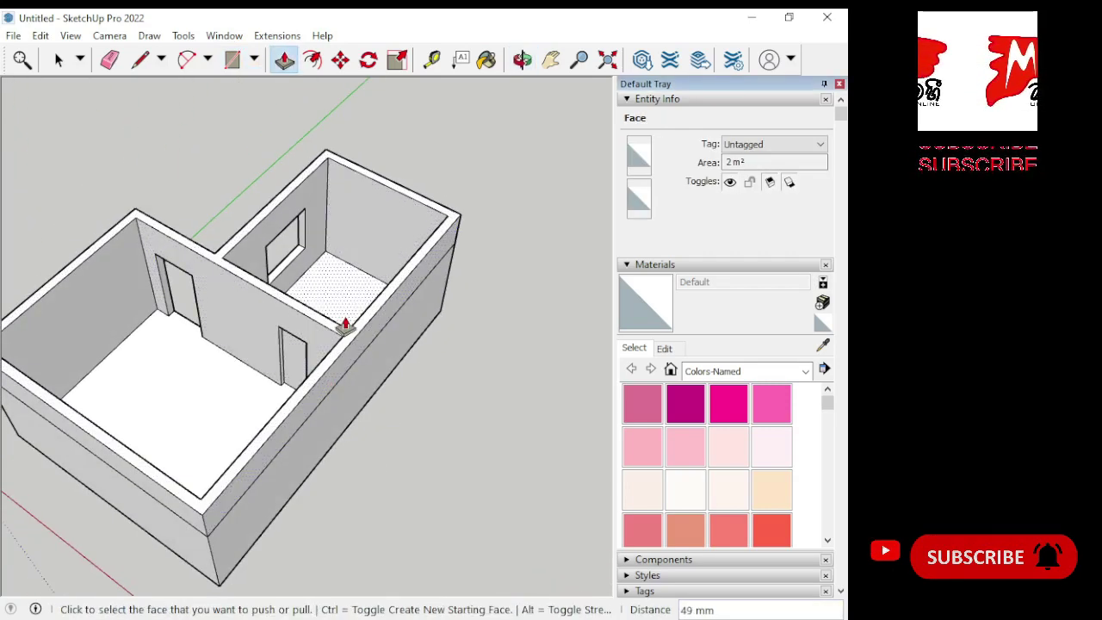
Step: Push the door face on the partition wall right through the wall thickness to open the doorway
scroll(383, 326, up, 2)
scroll(348, 331, up, 2)
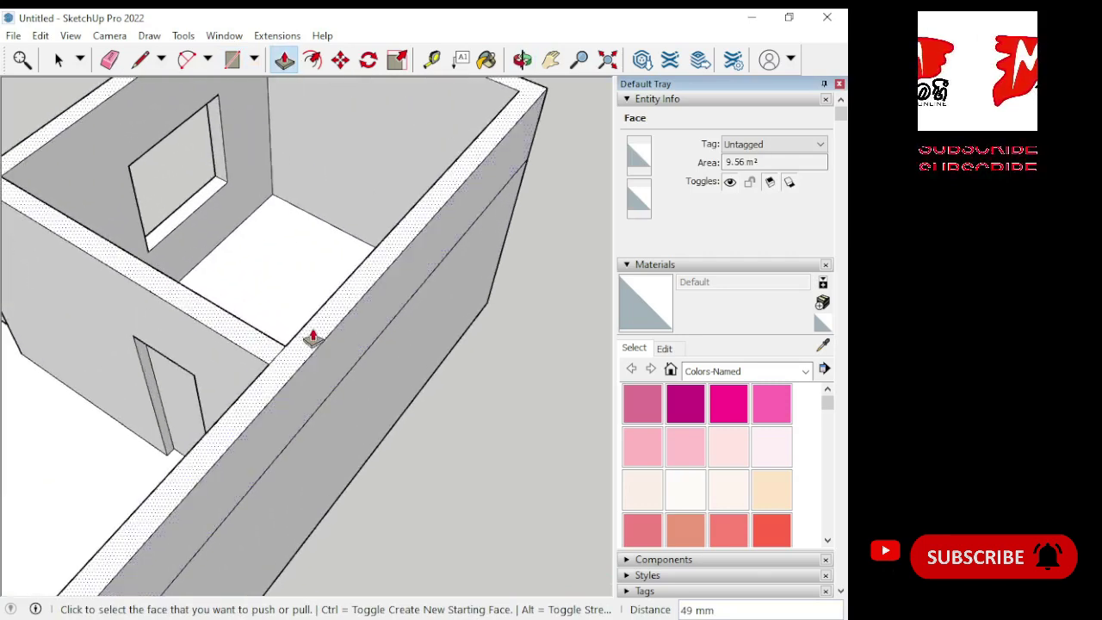
scroll(292, 334, up, 3)
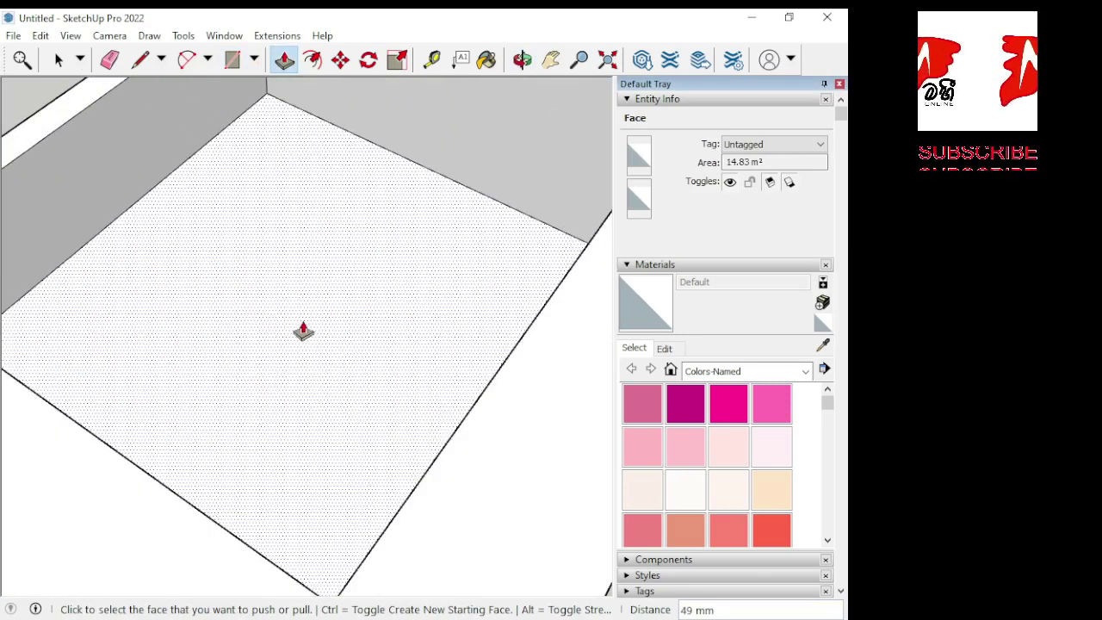
scroll(325, 348, down, 3)
scroll(336, 344, down, 2)
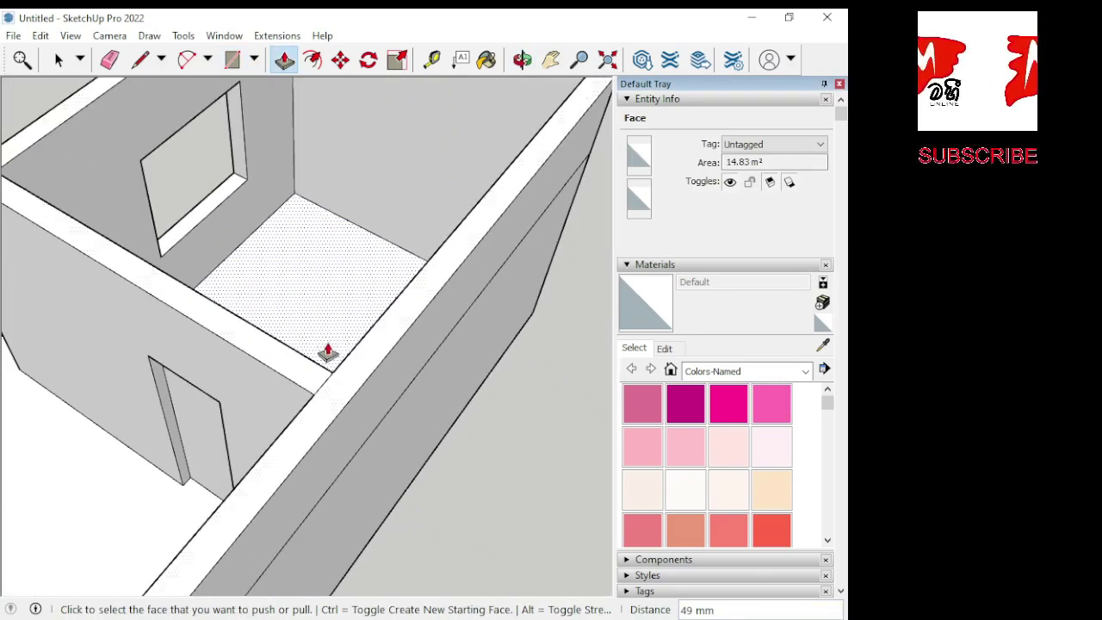
click(205, 427)
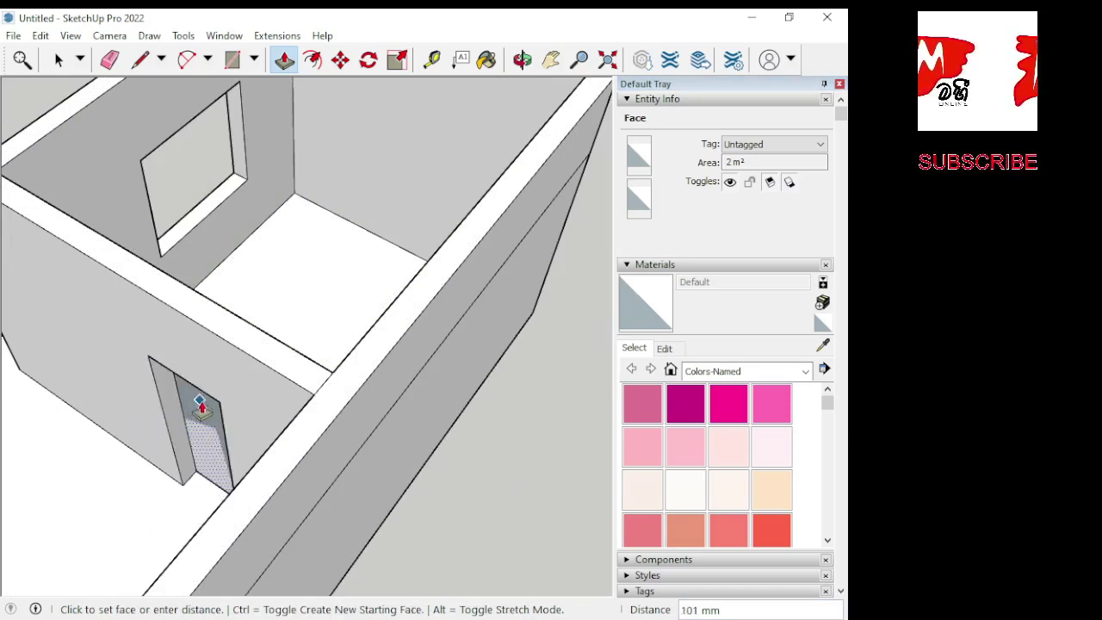
click(215, 409)
click(219, 406)
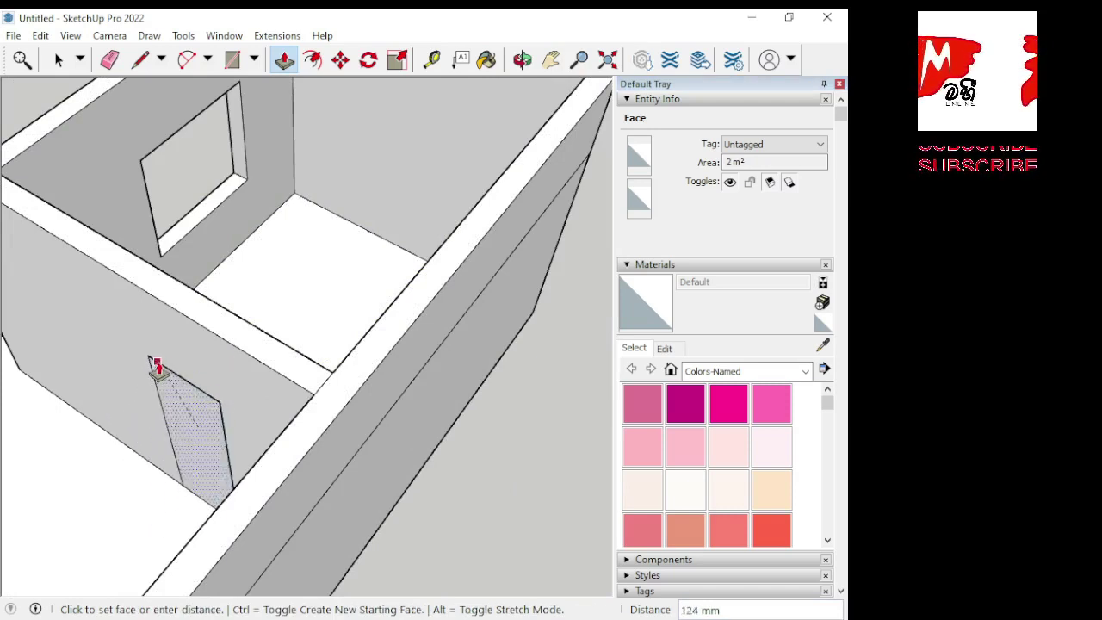
click(153, 370)
click(211, 426)
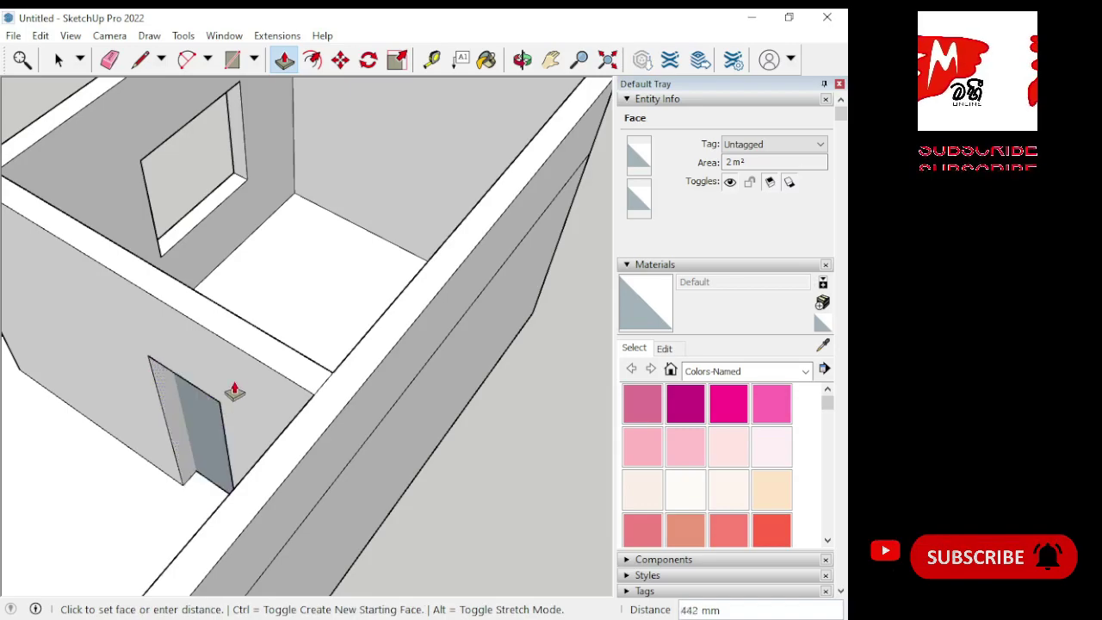
click(263, 335)
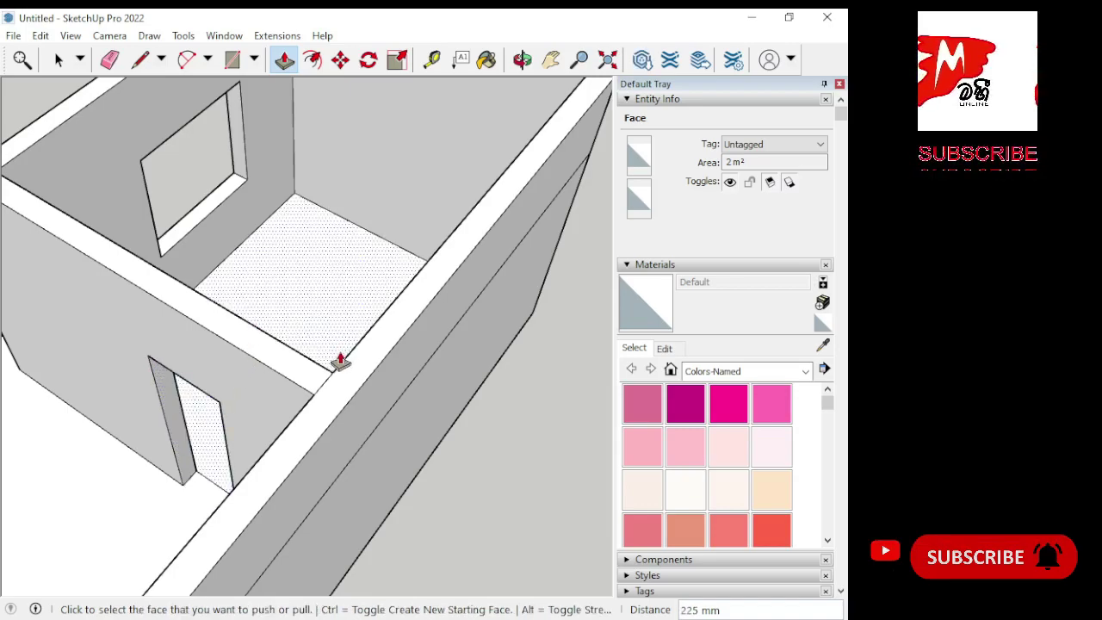
Step: Orbit around the new doorway and back out to view the whole house
mouse_move(339, 362)
middle_down()
mouse_move(278, 502)
mouse_move(473, 319)
mouse_move(216, 482)
mouse_move(479, 514)
mouse_move(70, 101)
middle_up()
click(59, 60)
scroll(215, 414, down, 5)
mouse_move(215, 413)
middle_down()
mouse_move(481, 443)
mouse_move(491, 431)
mouse_move(233, 445)
mouse_move(411, 425)
mouse_move(513, 453)
mouse_move(369, 455)
mouse_move(361, 467)
mouse_move(378, 469)
middle_up()
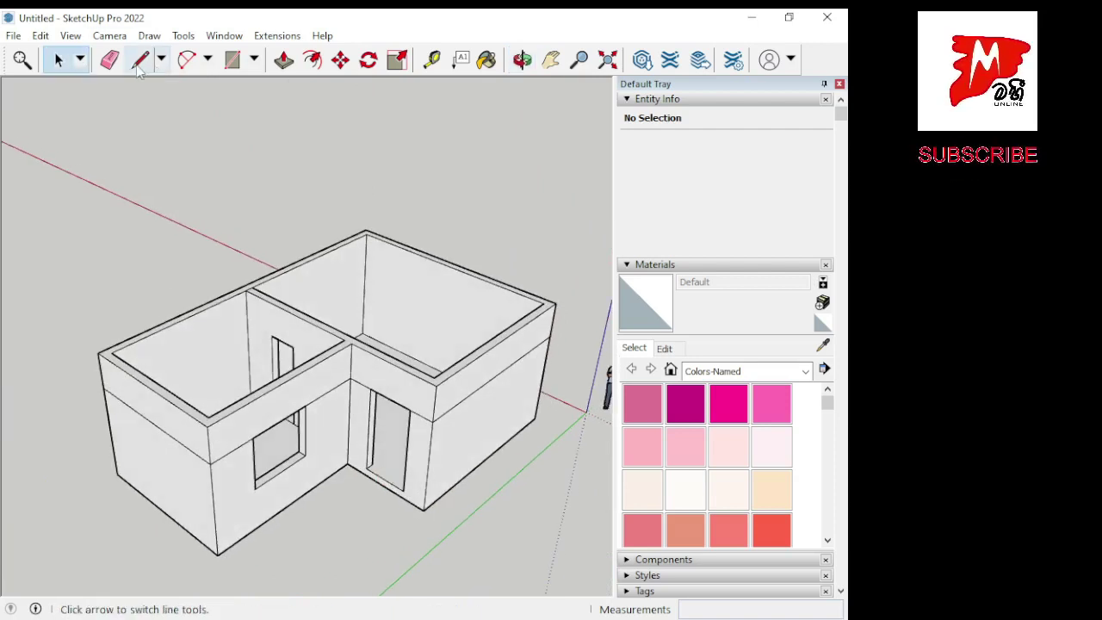
Step: Erase the leftover long edge on the outer wall
click(140, 60)
click(58, 59)
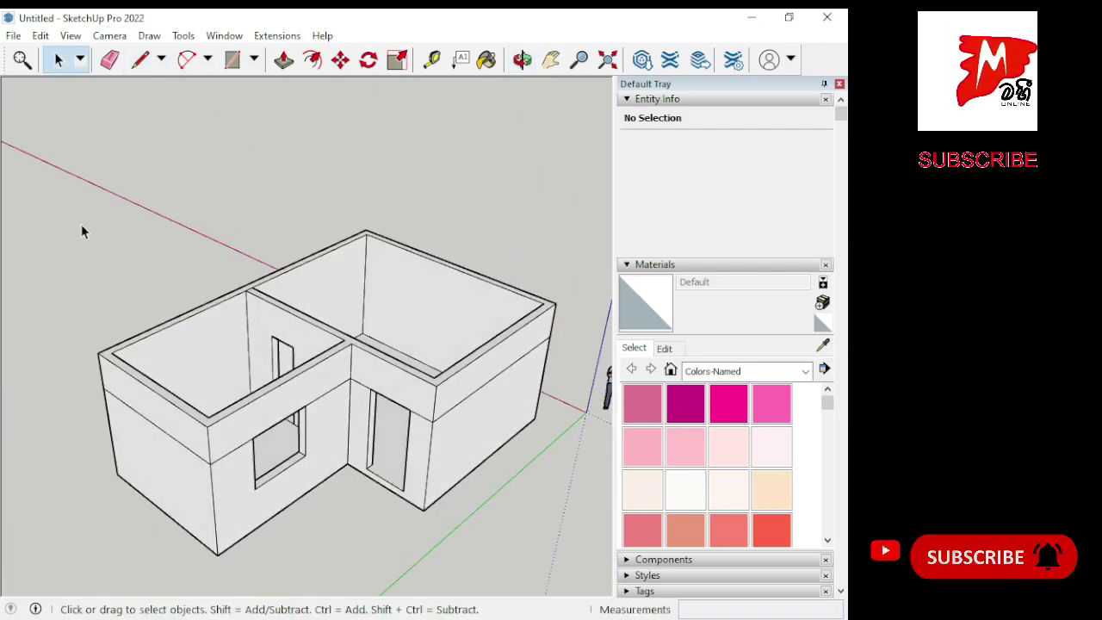
click(136, 405)
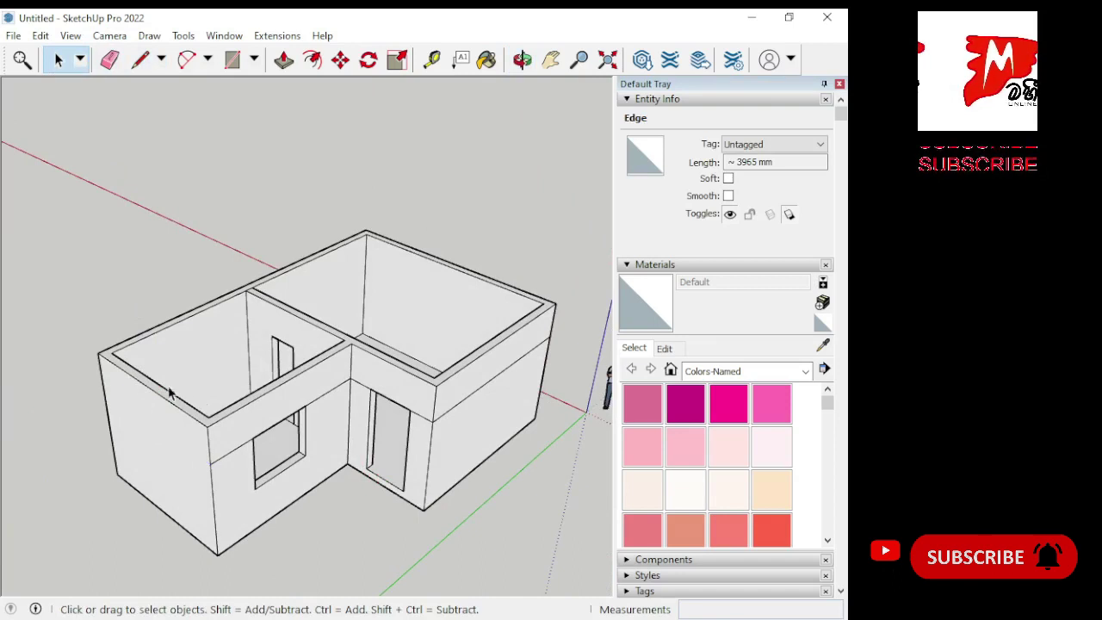
key(ctrl+t)
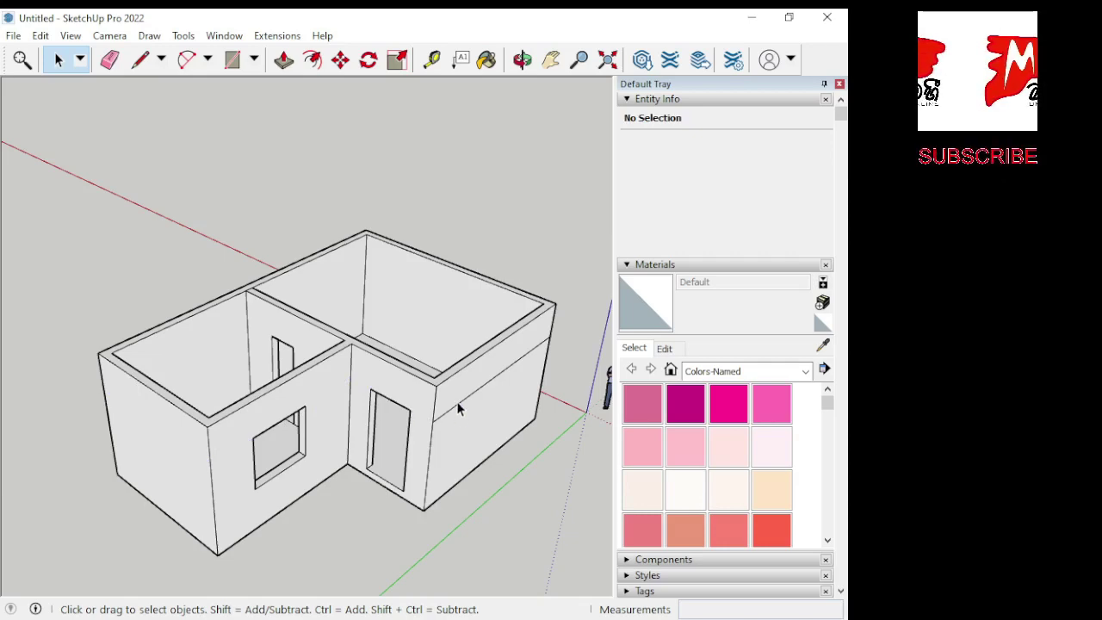
Step: Orbit the house to inspect the interior, the opposite side, the window wall and the door side
mouse_move(522, 375)
middle_down()
mouse_move(344, 381)
mouse_move(397, 436)
mouse_move(402, 463)
middle_up()
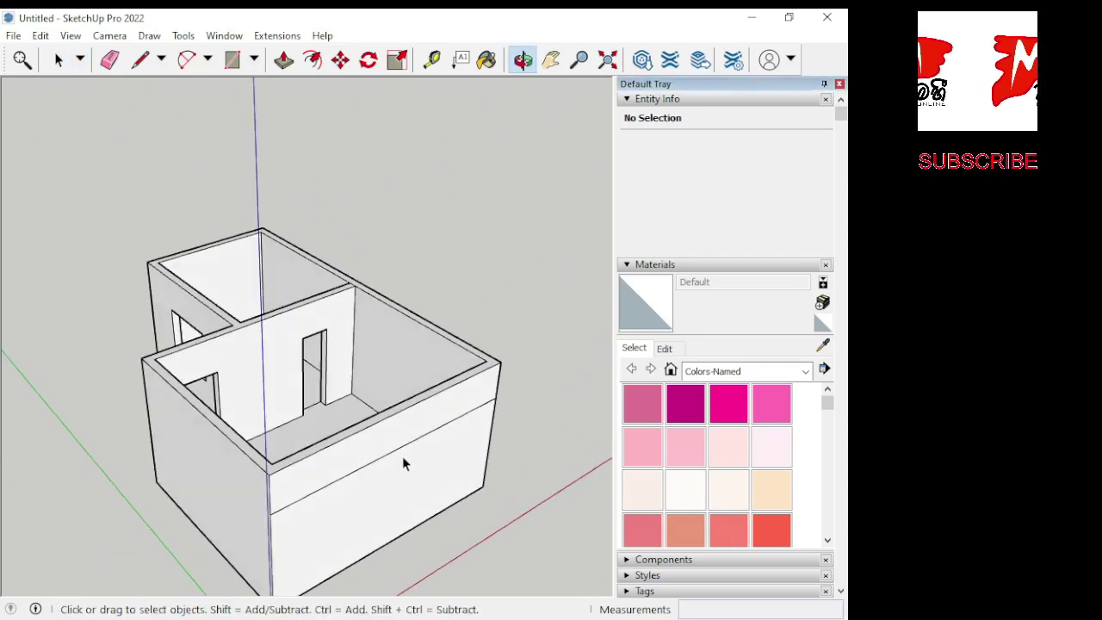
mouse_move(549, 411)
middle_down()
mouse_move(78, 418)
mouse_move(197, 413)
middle_up()
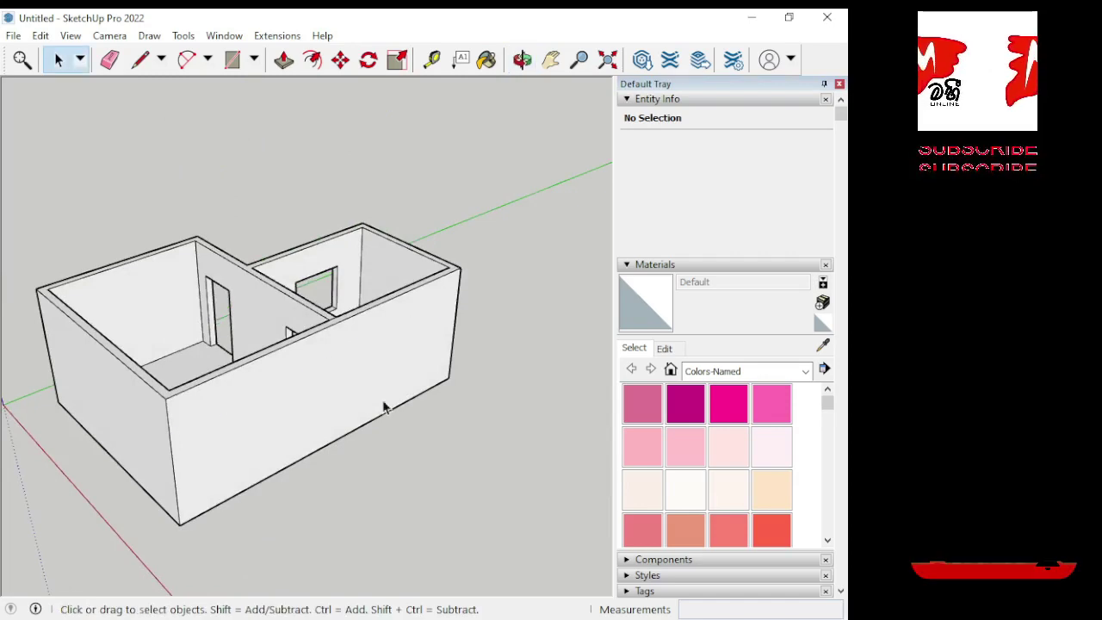
middle_drag(472, 364, 214, 422)
mouse_move(424, 404)
middle_down()
mouse_move(479, 260)
mouse_move(479, 184)
mouse_move(347, 315)
mouse_move(336, 352)
middle_up()
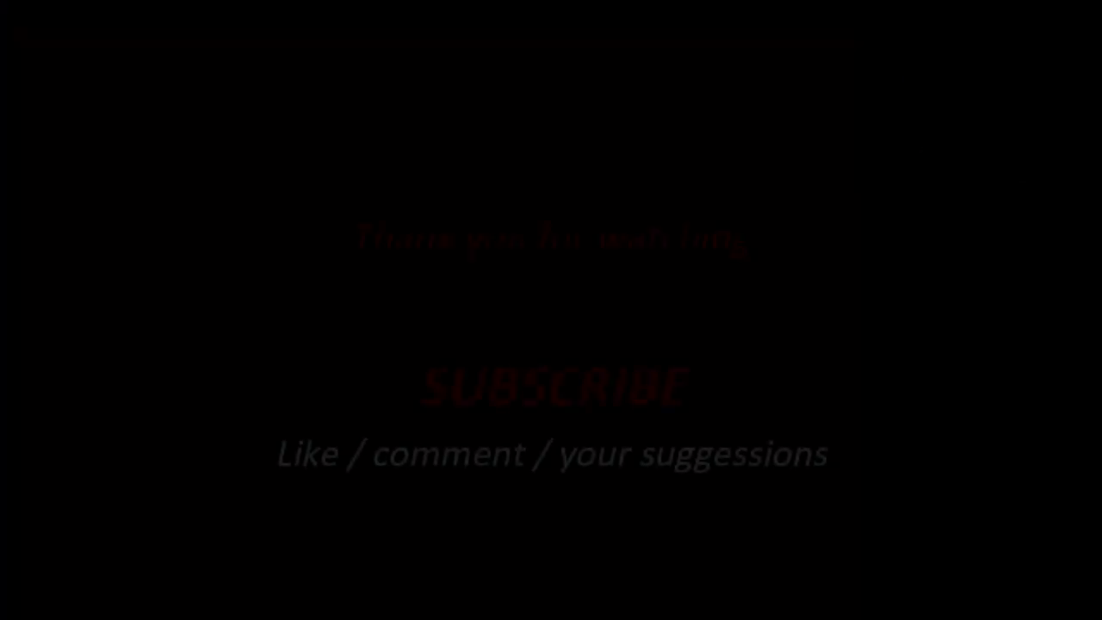